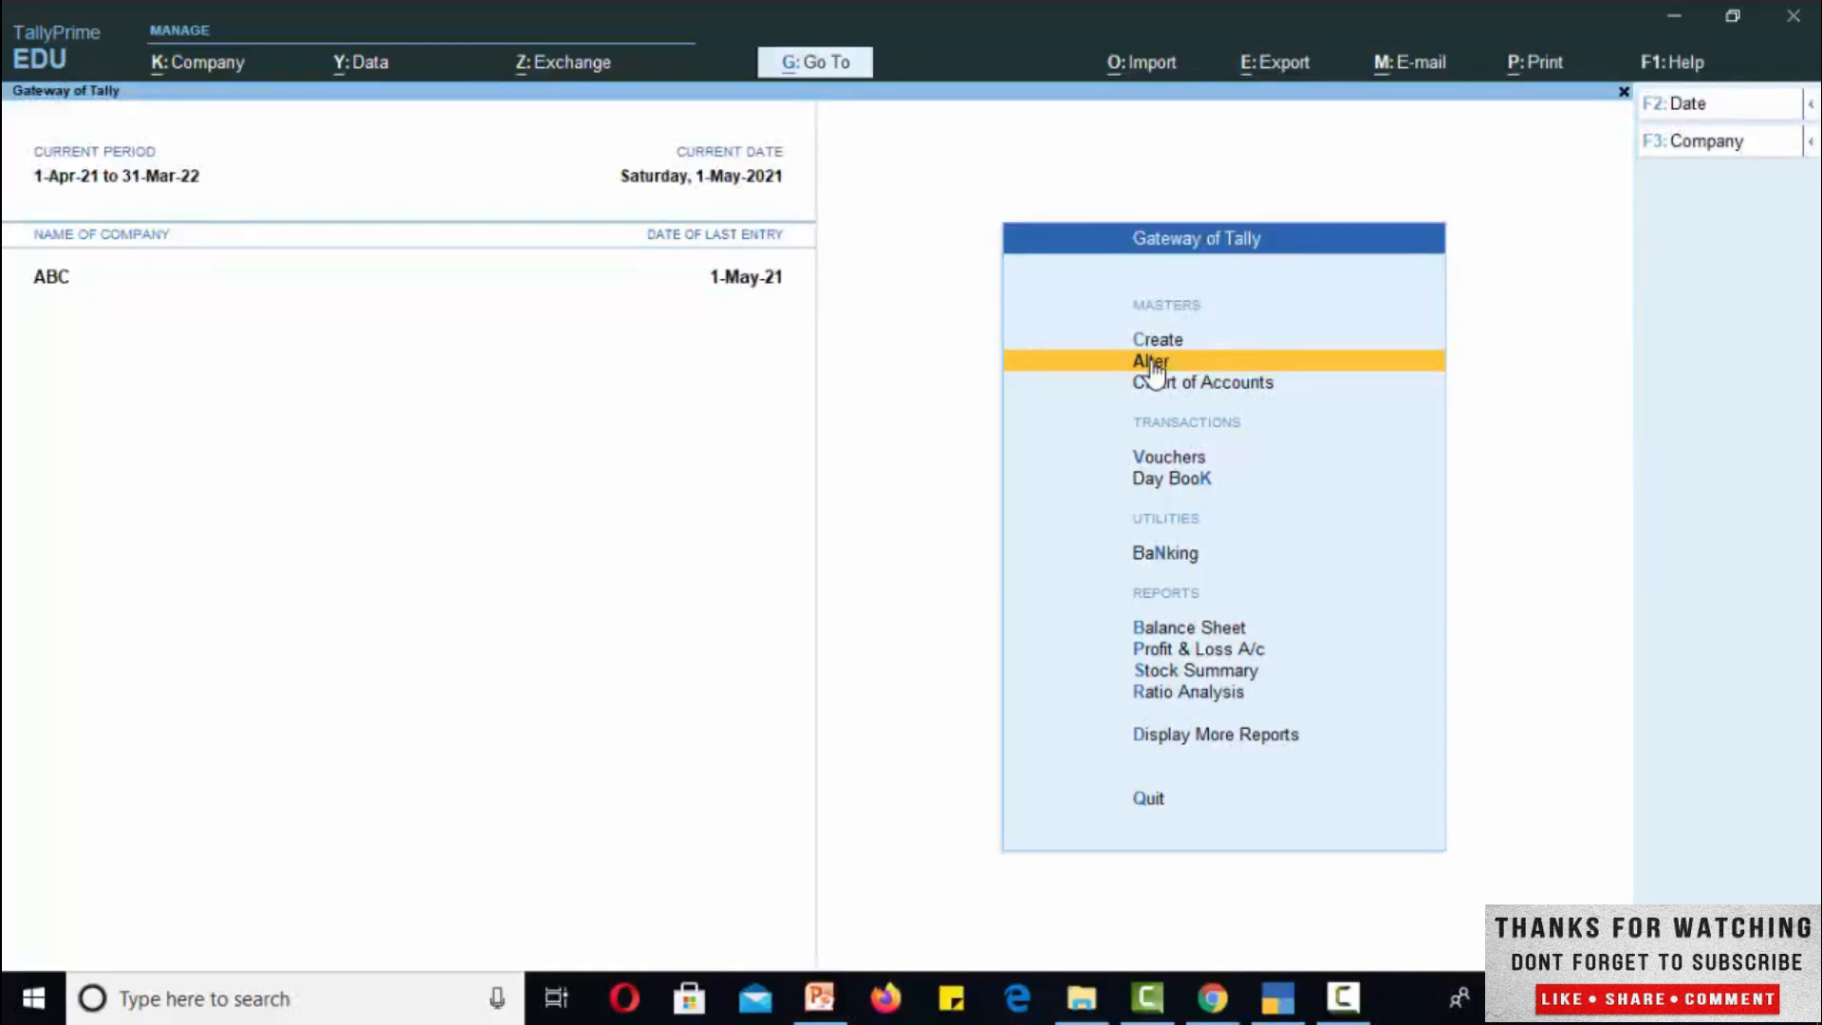
Step: Look through the list of existing ledgers available for alteration and return to the main menu
click(1152, 364)
key(Down)
key(Return)
key(Down)
key(Down)
key(Down)
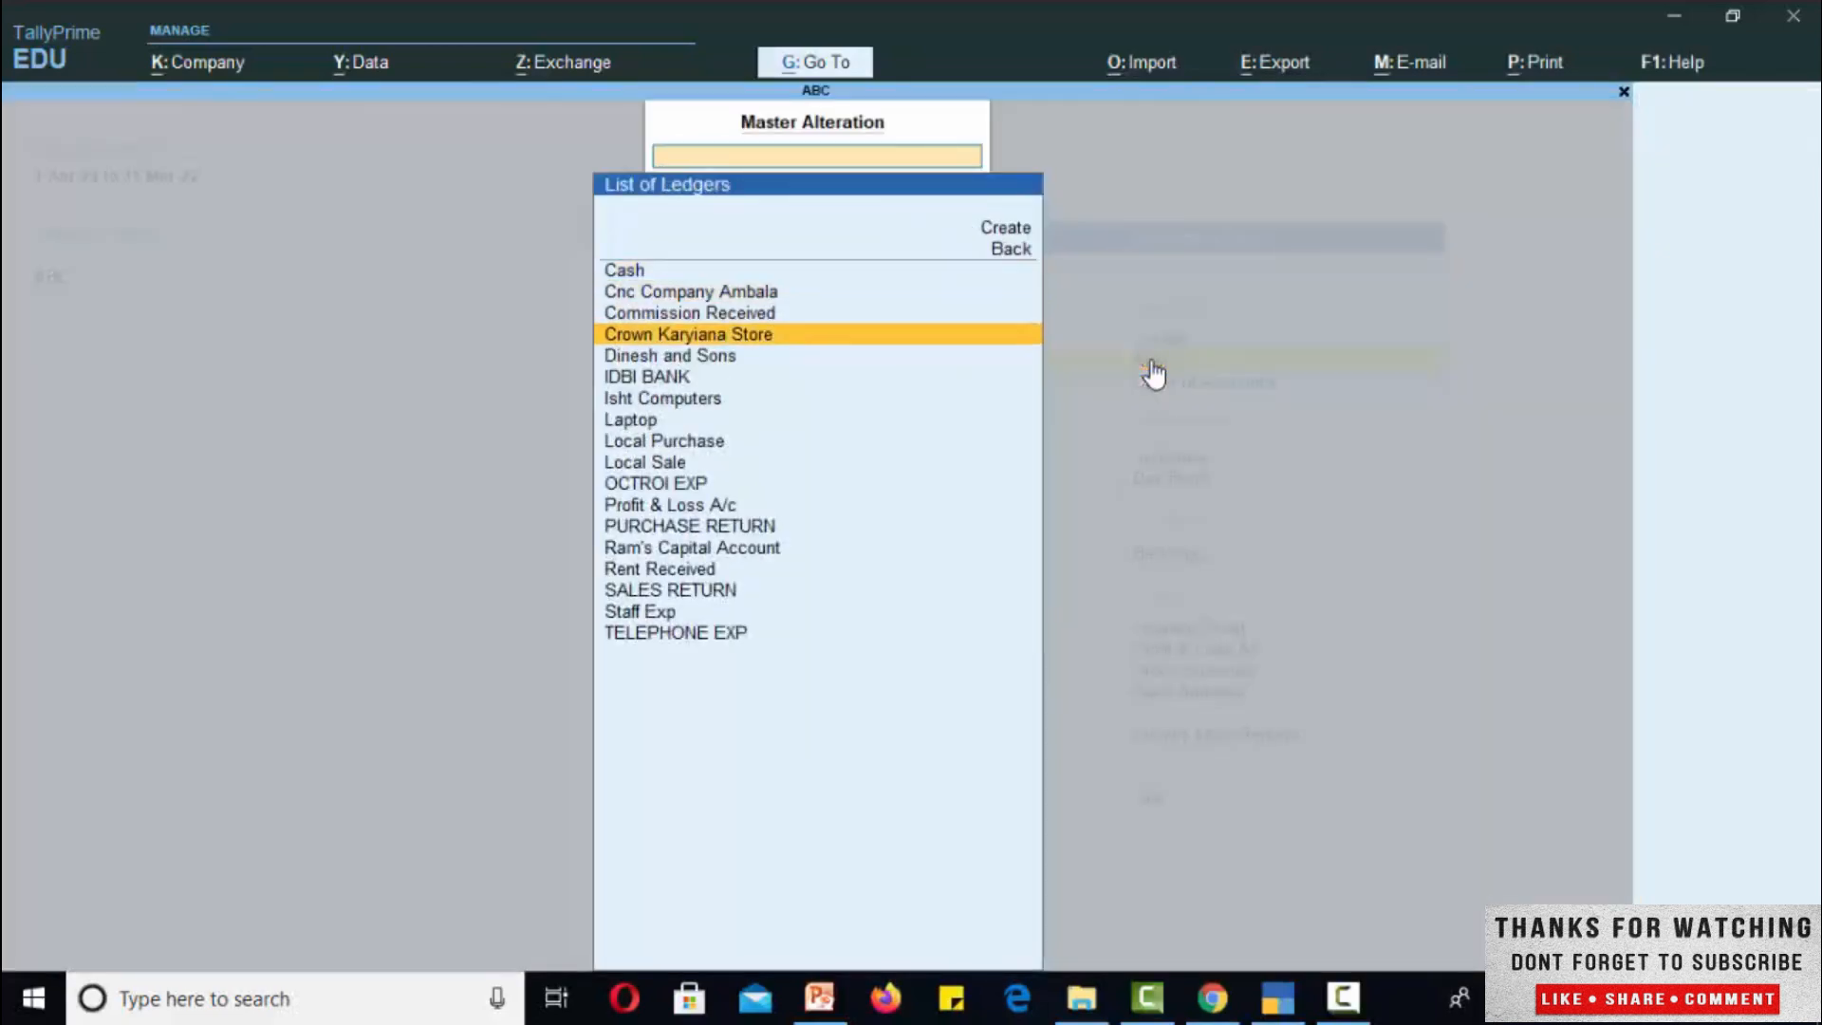
key(Down)
key(Down)
key(Down)
key(Down)
key(Down)
key(Down)
key(Down)
key(Down)
key(Down)
key(Down)
key(Down)
key(Down)
key(Down)
key(Down)
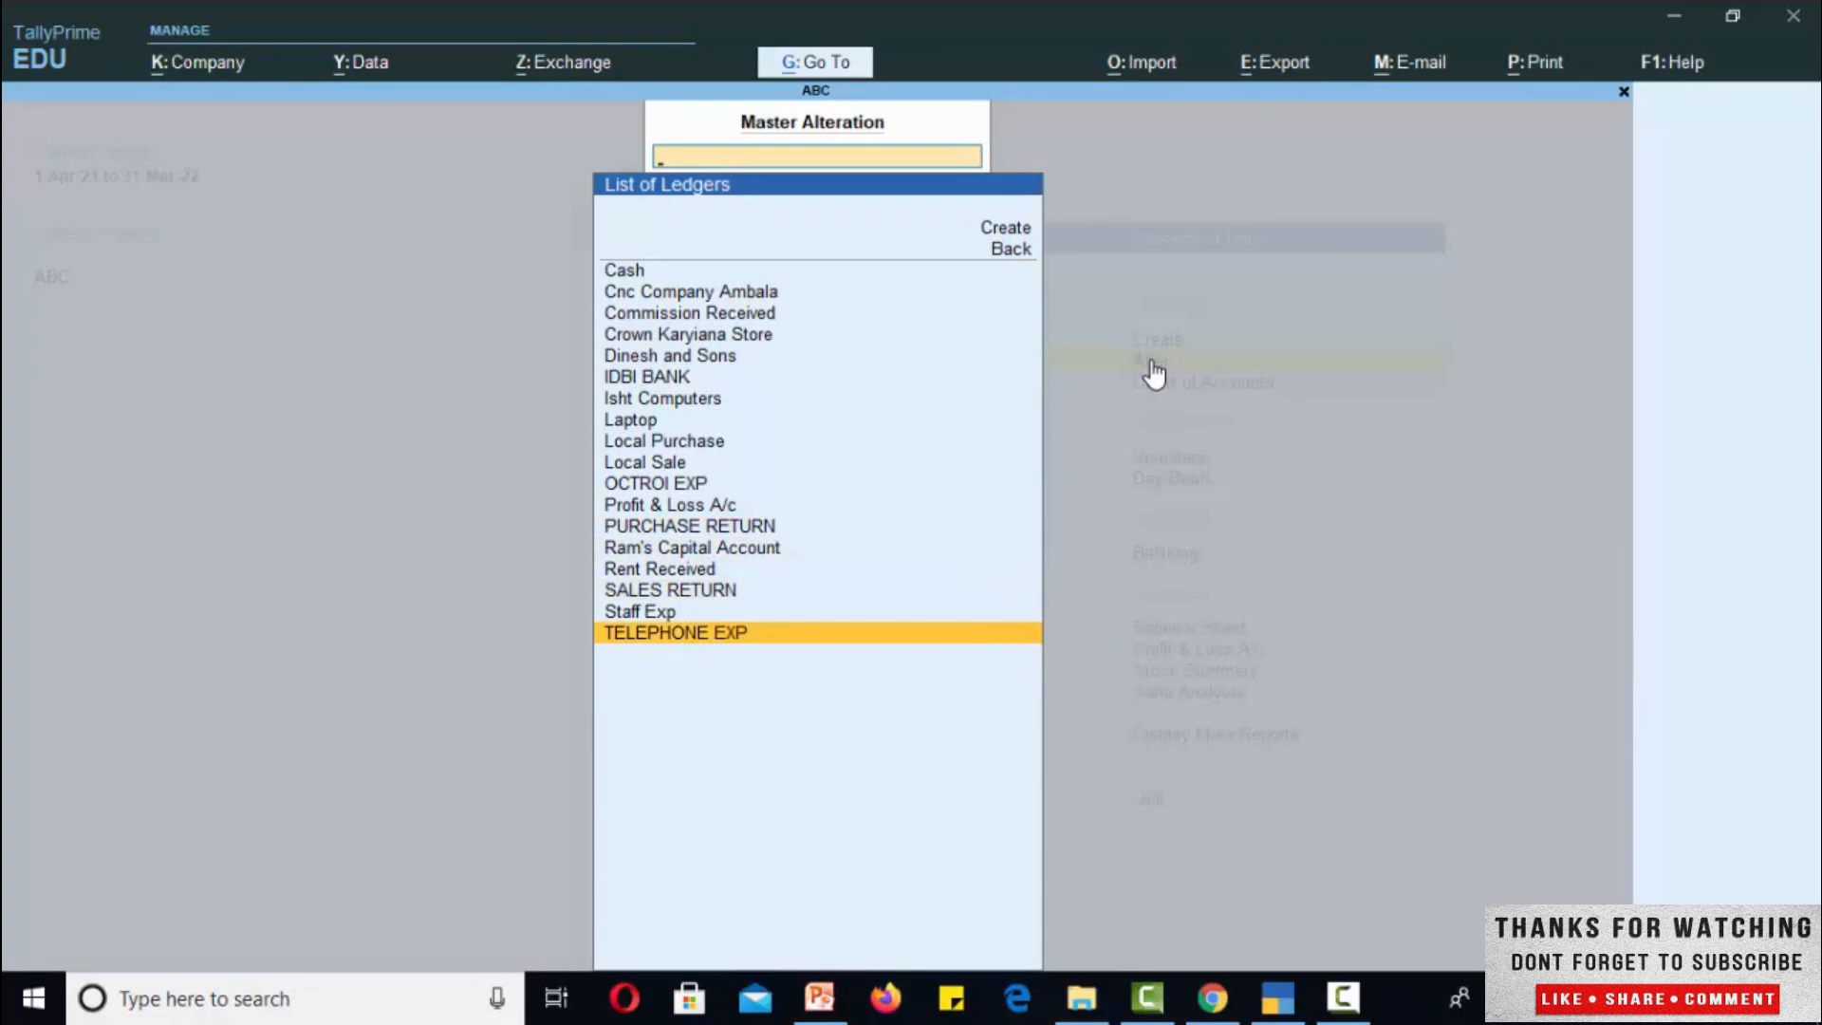
key(Up)
key(Up)
key(Up)
key(Escape)
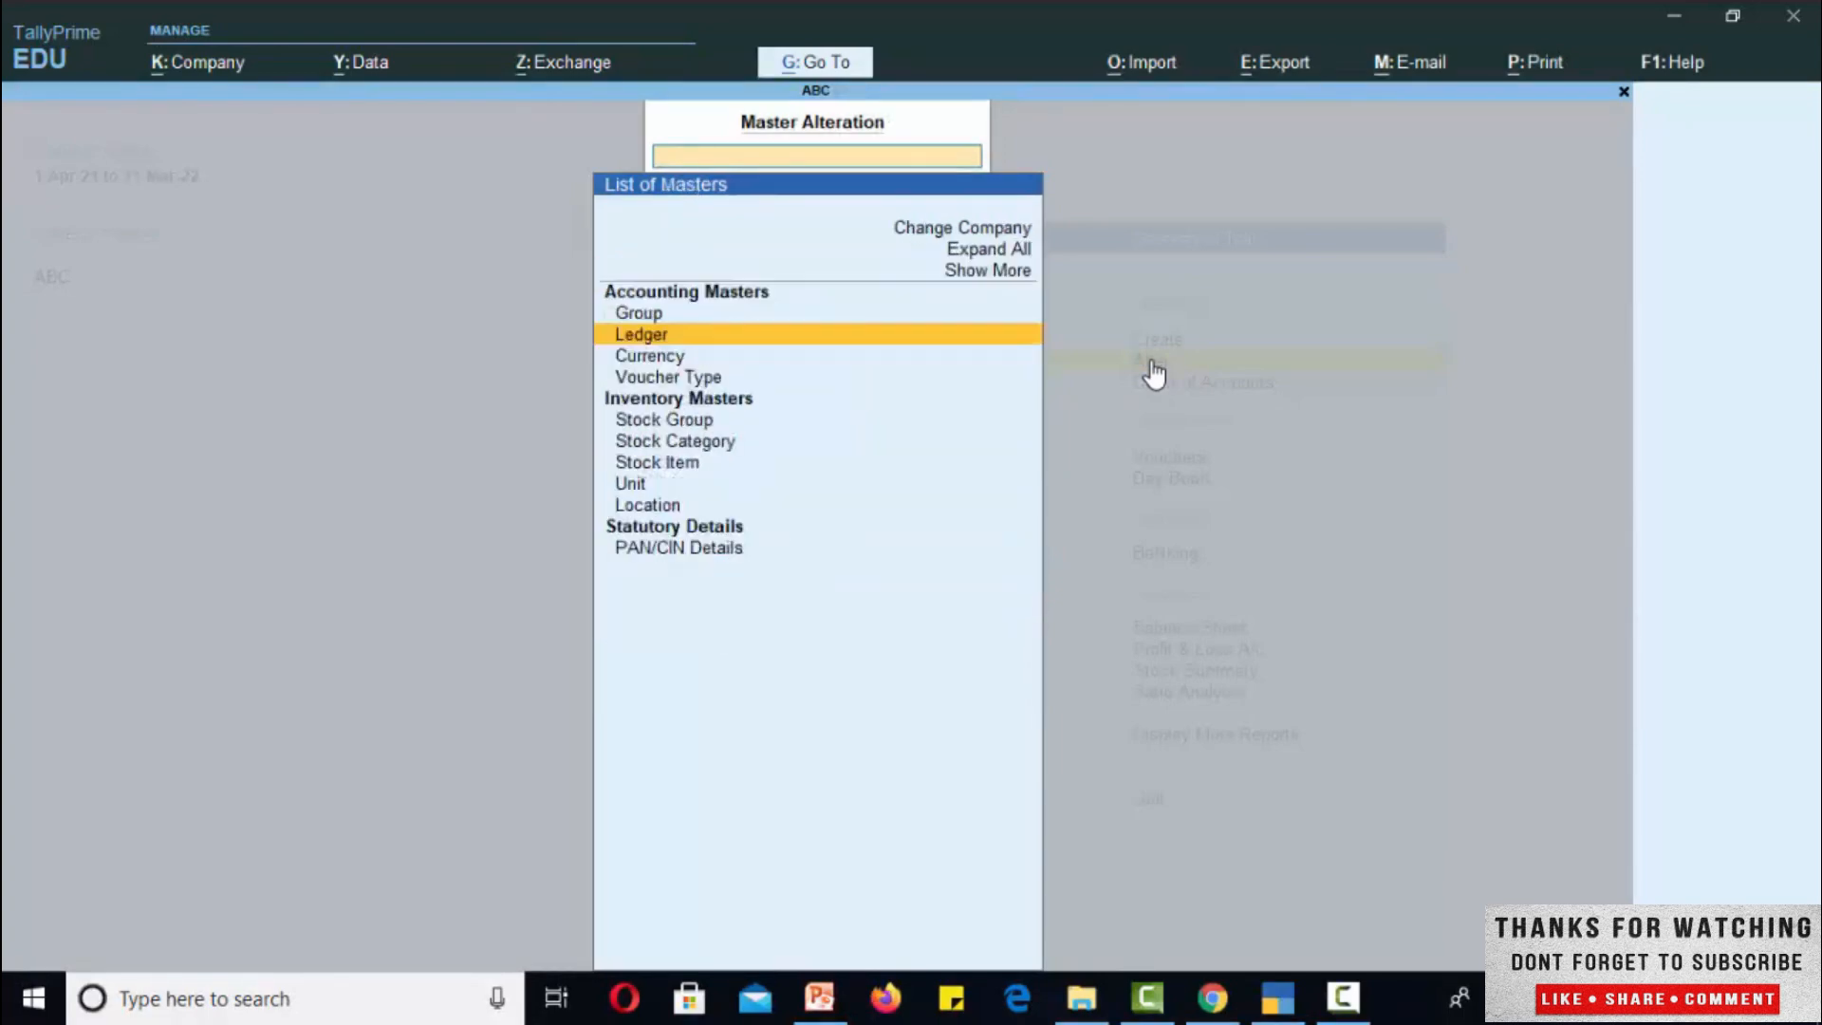
key(Escape)
Step: Start a new ledger named Plant and Machinery and place it under the Fixed Assets group
key(Up)
key(Return)
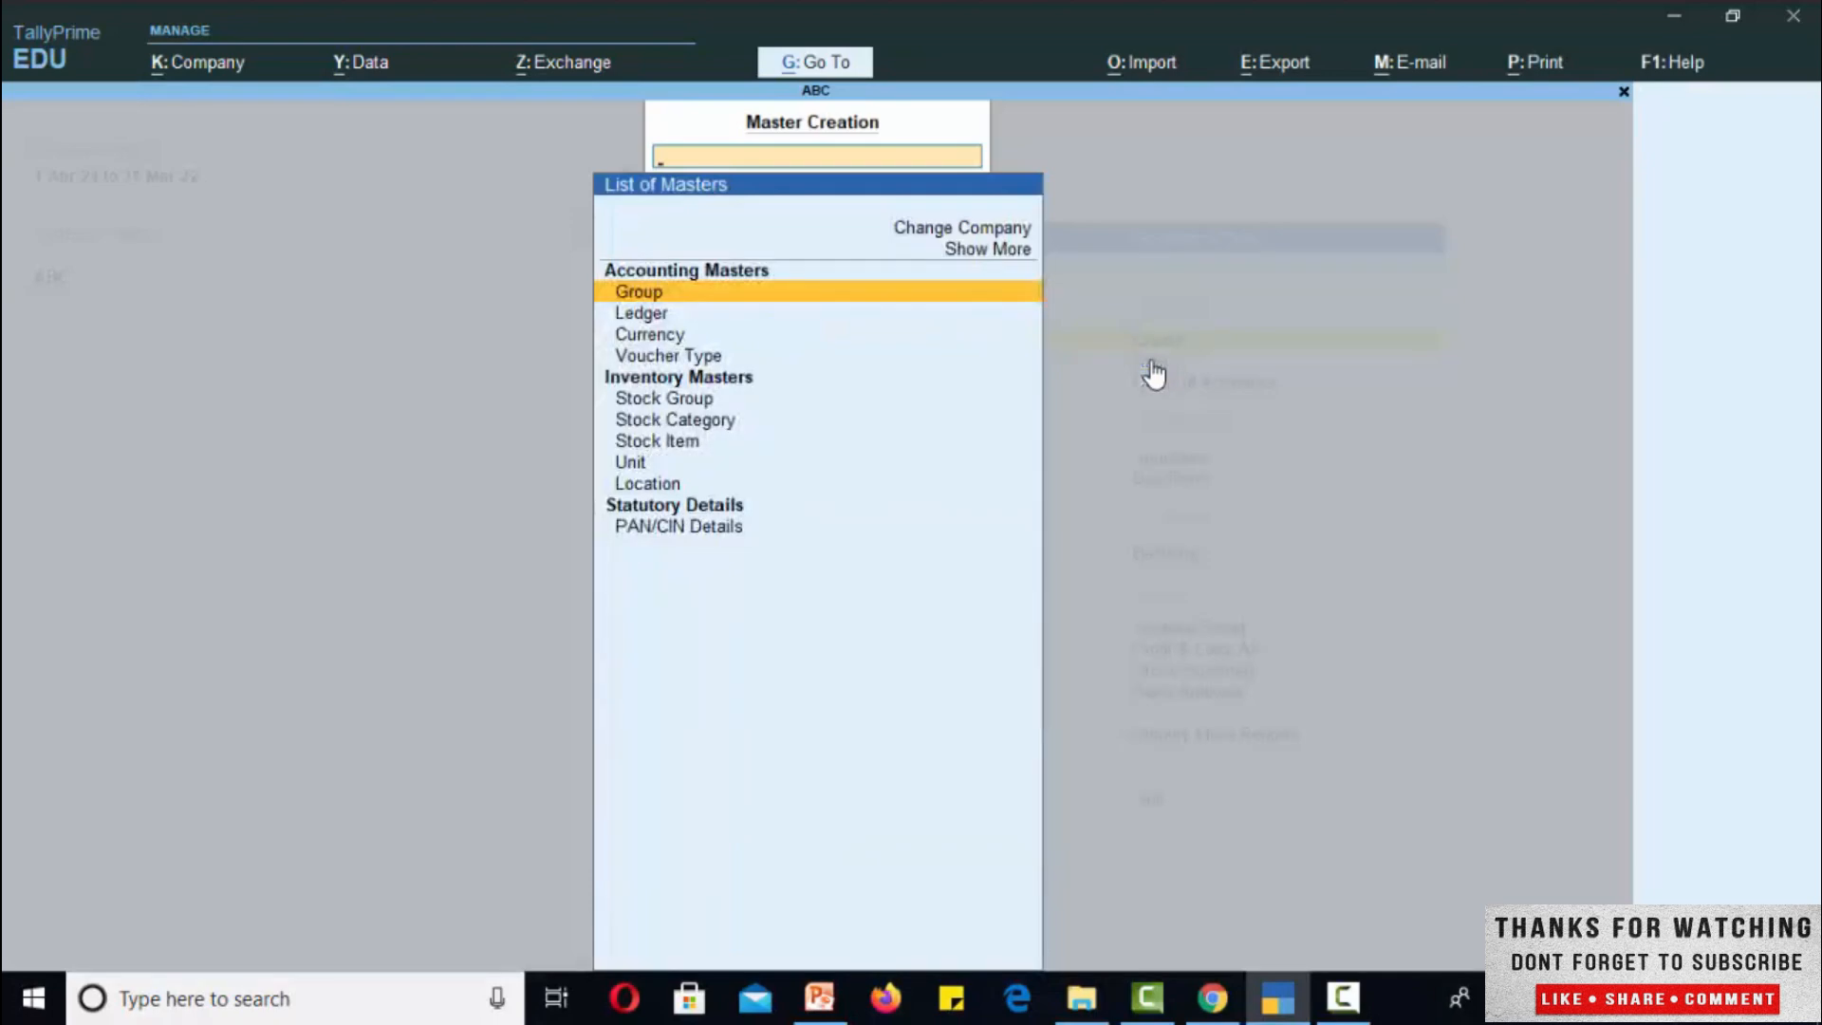
key(Down)
key(Return)
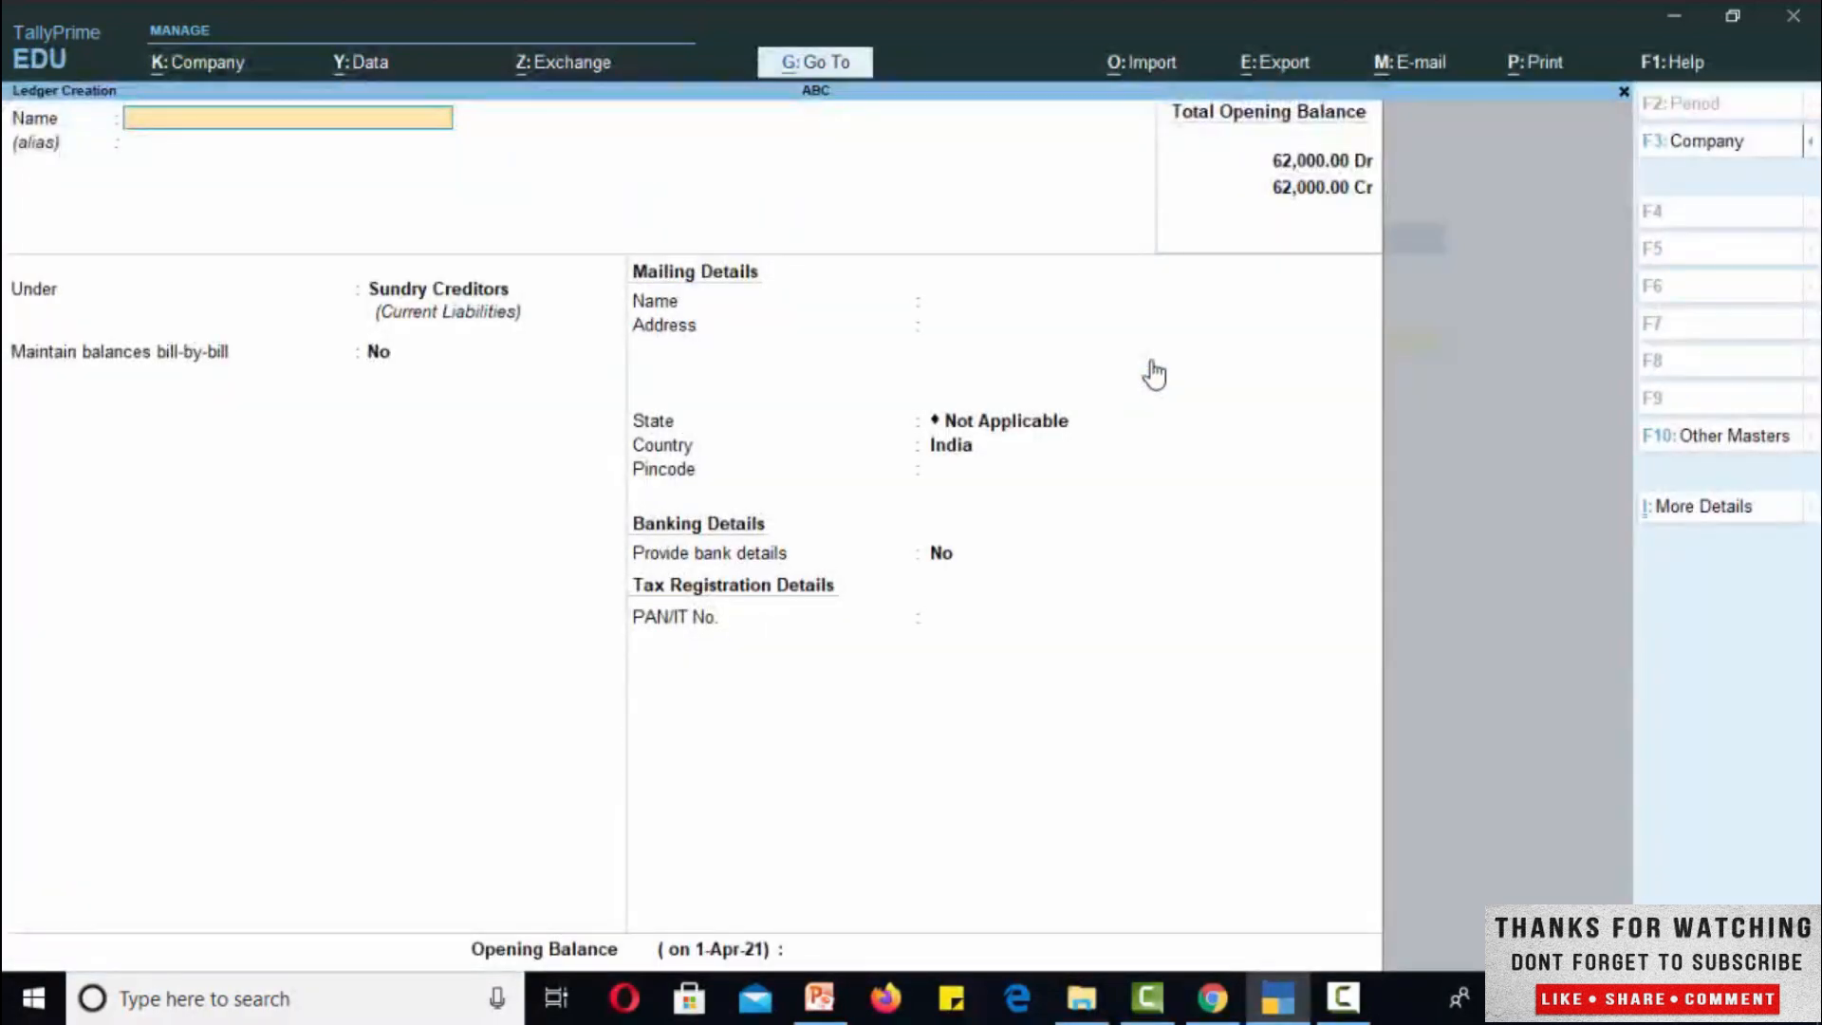
text(PLant and Machinery)
key(Return)
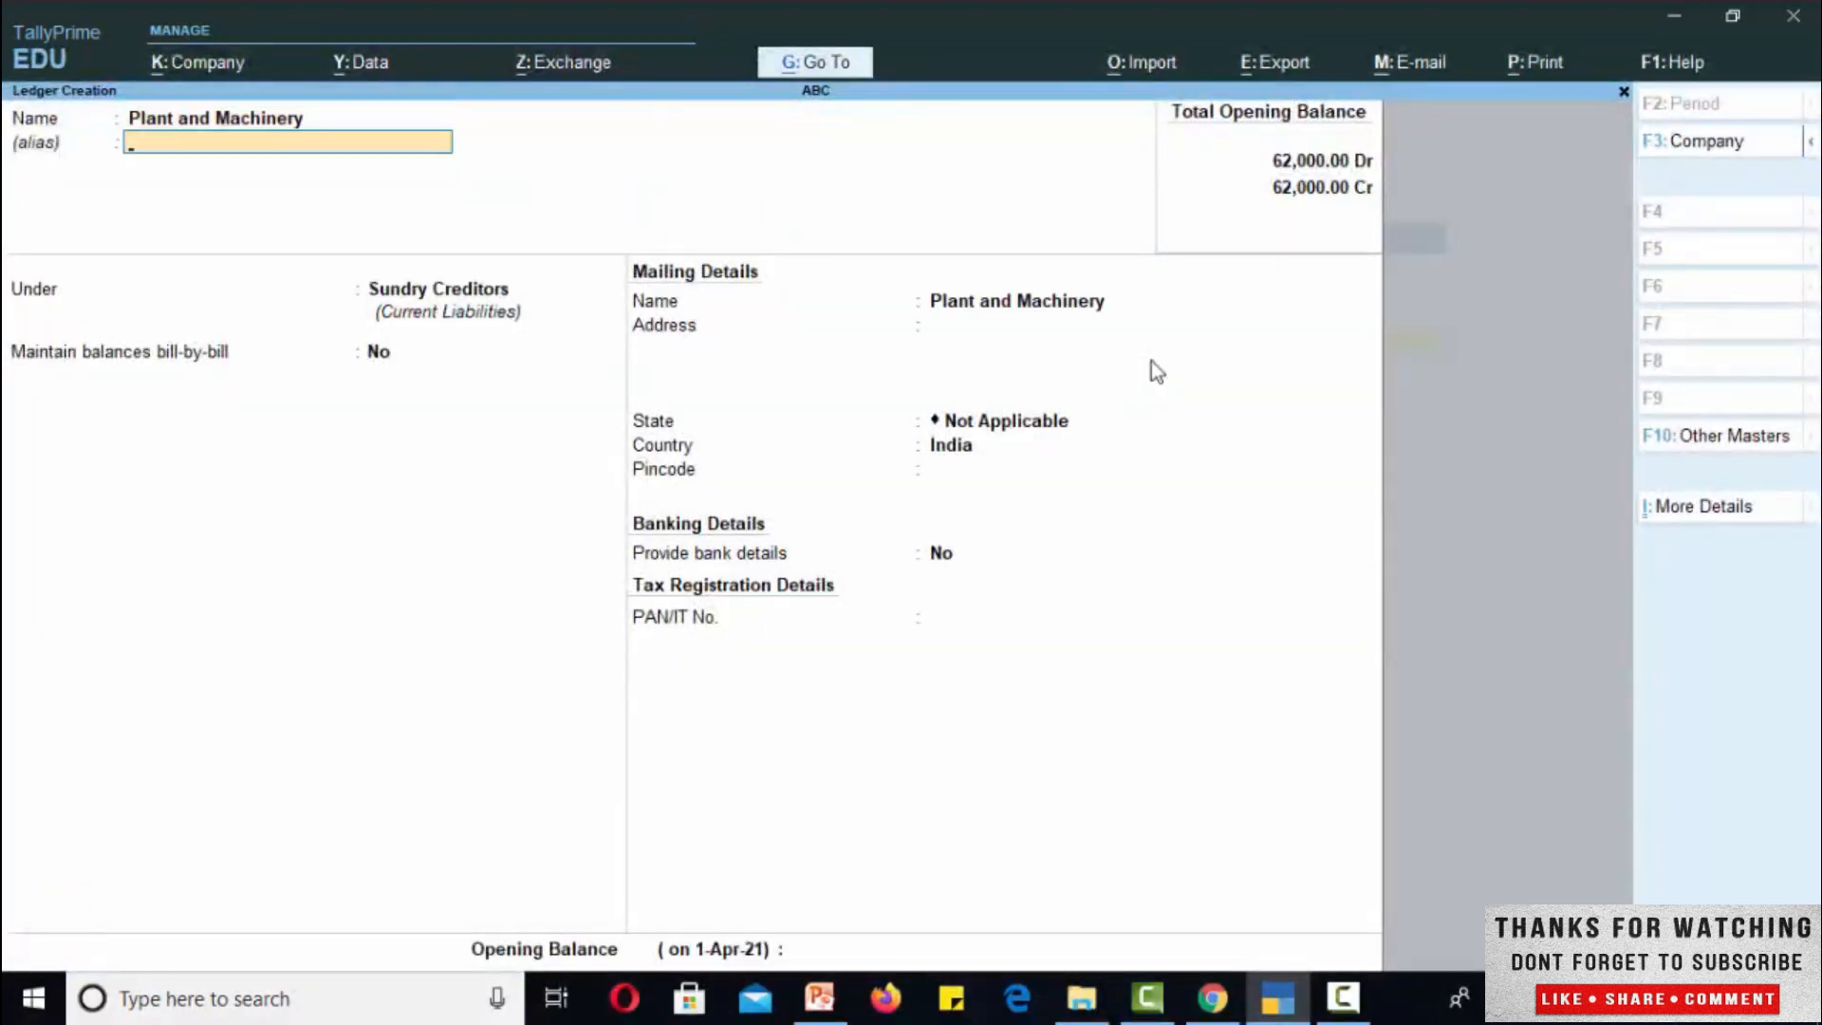
key(Return)
text(Fi)
key(Return)
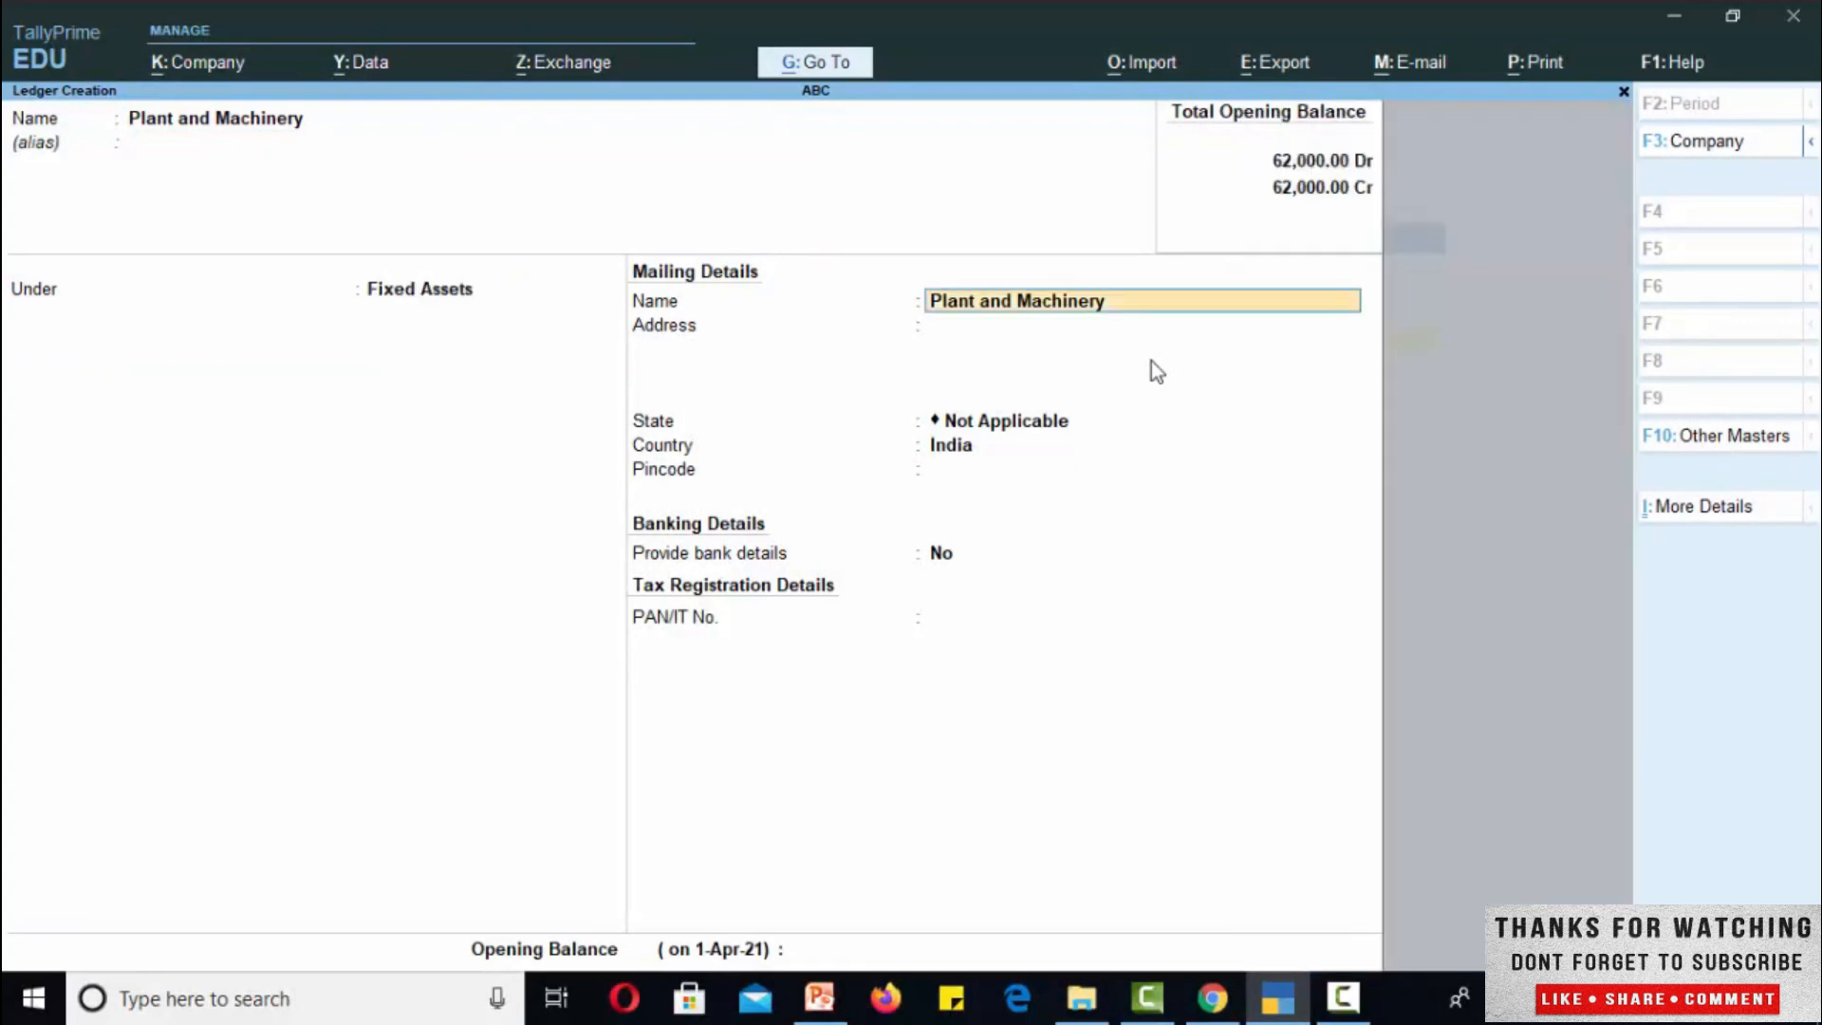
Step: Leave the mailing, bank and tax details unchanged, set the Plant and Machinery opening balance to 2,00,000 and save the ledger
key(Return)
key(Return)
key(Return)
key(Return)
key(Return)
key(Return)
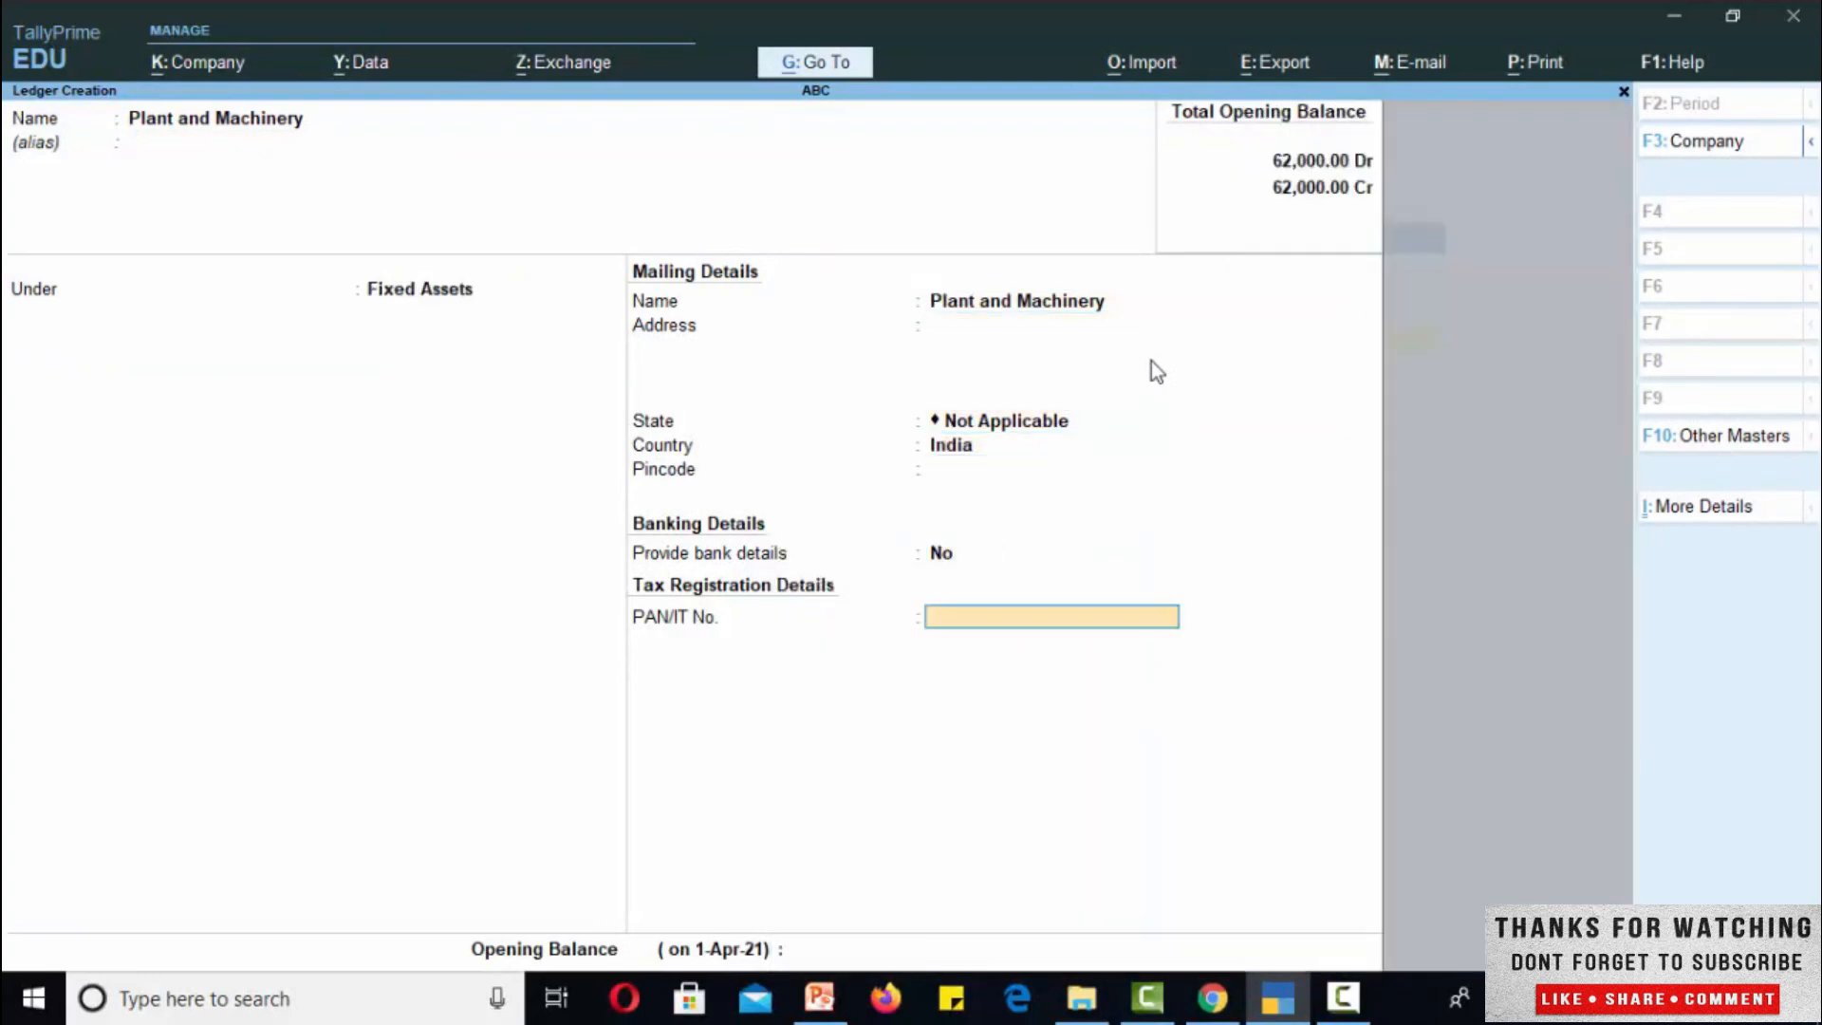
text(20000)
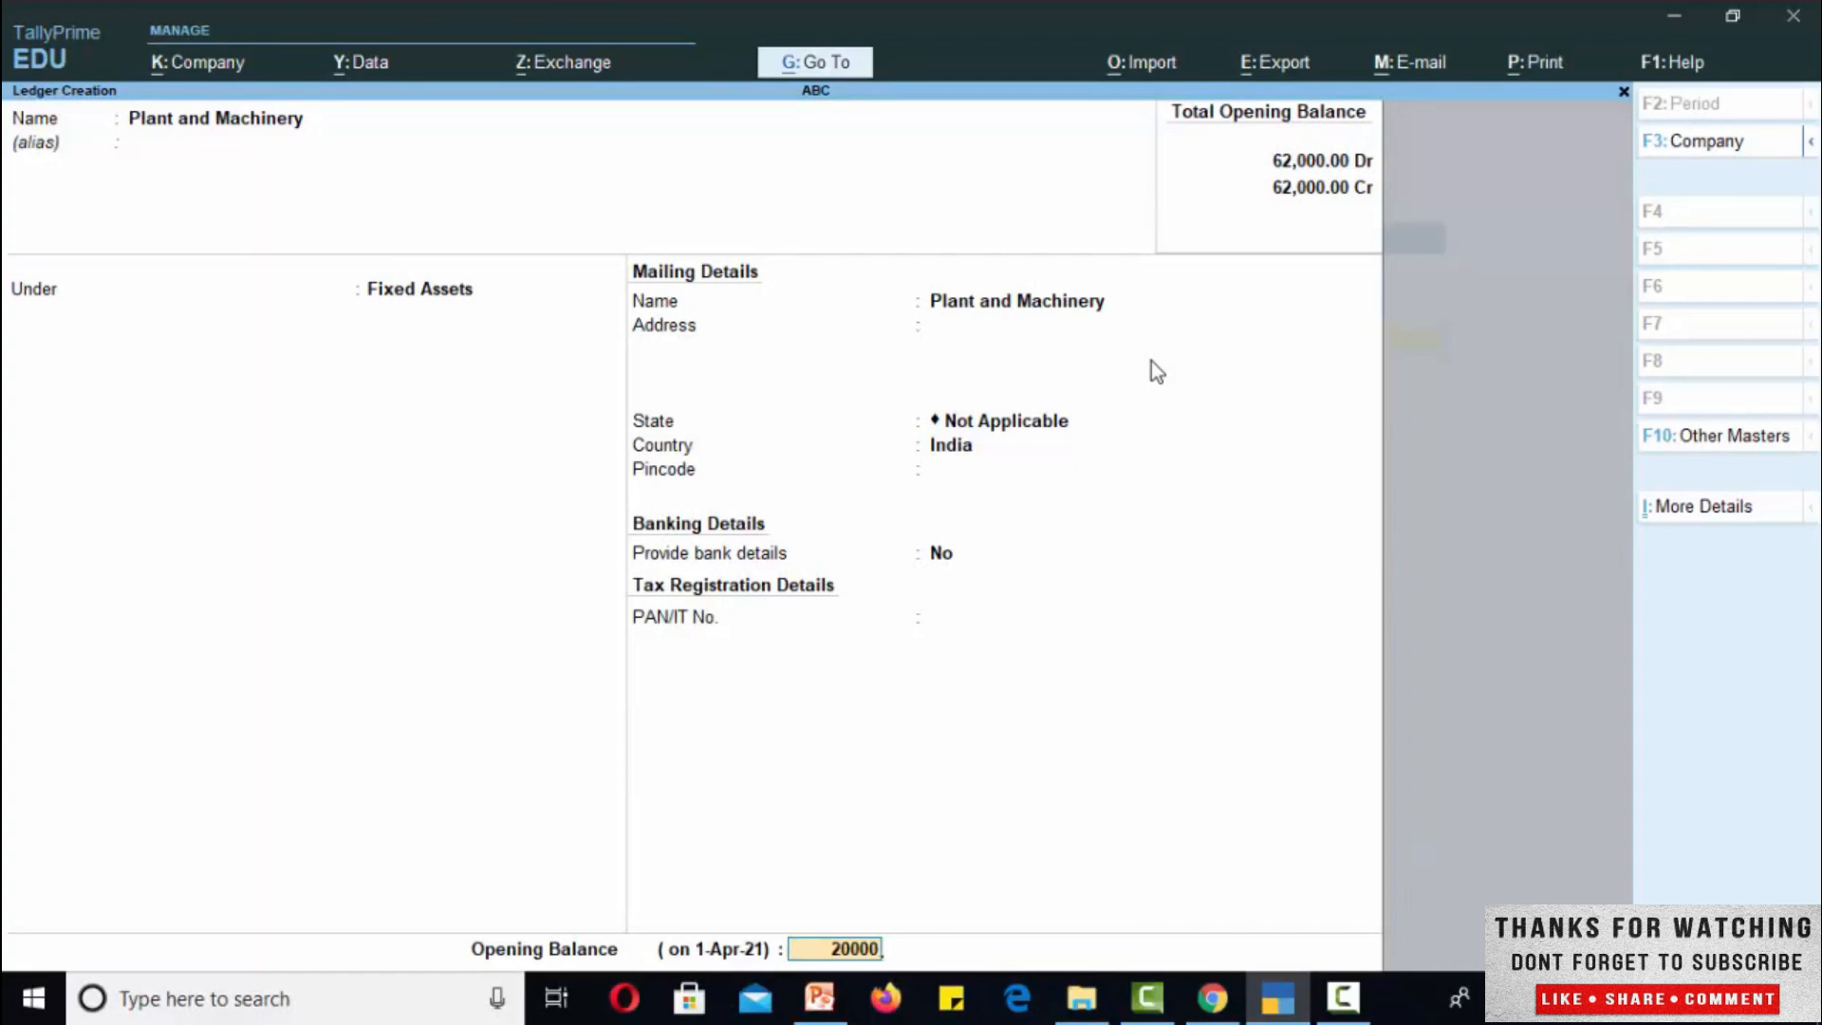
text(0)
key(Return)
key(Return)
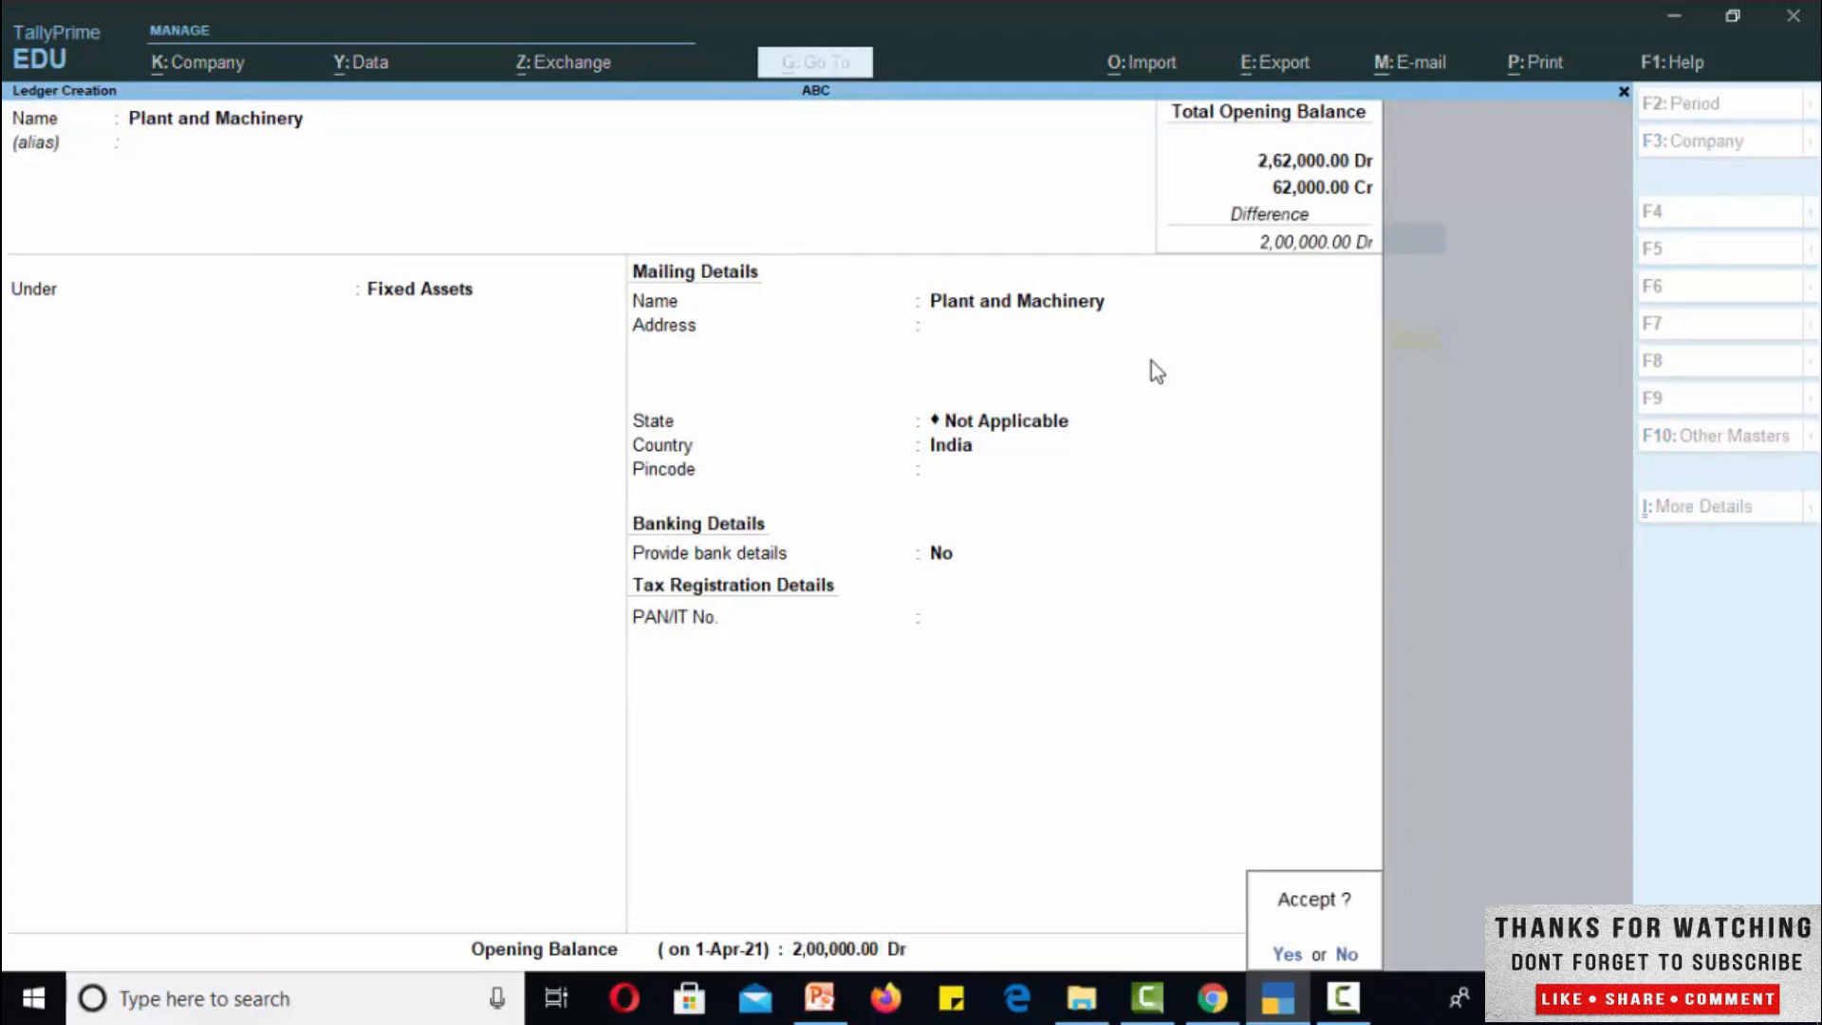
key(Return)
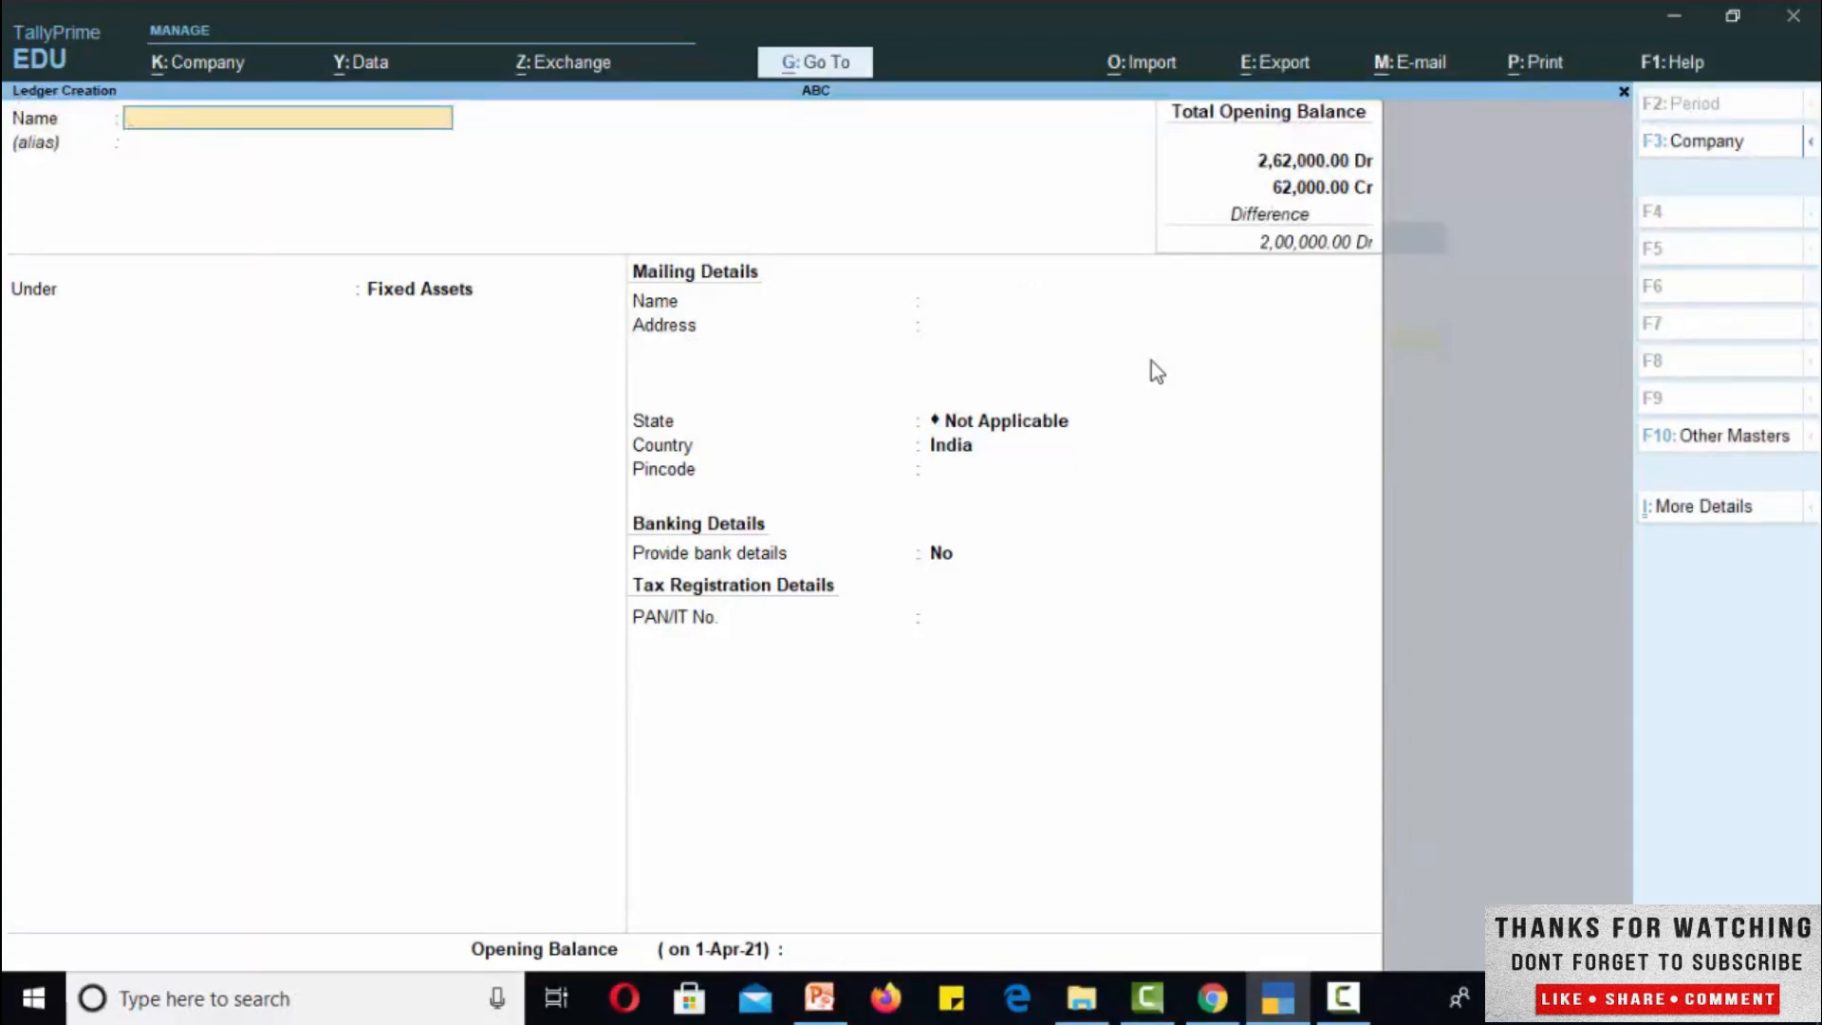
Step: Start another ledger named Bike, keeping it under Fixed Assets with no address, bank or tax details
text(Bike)
key(Return)
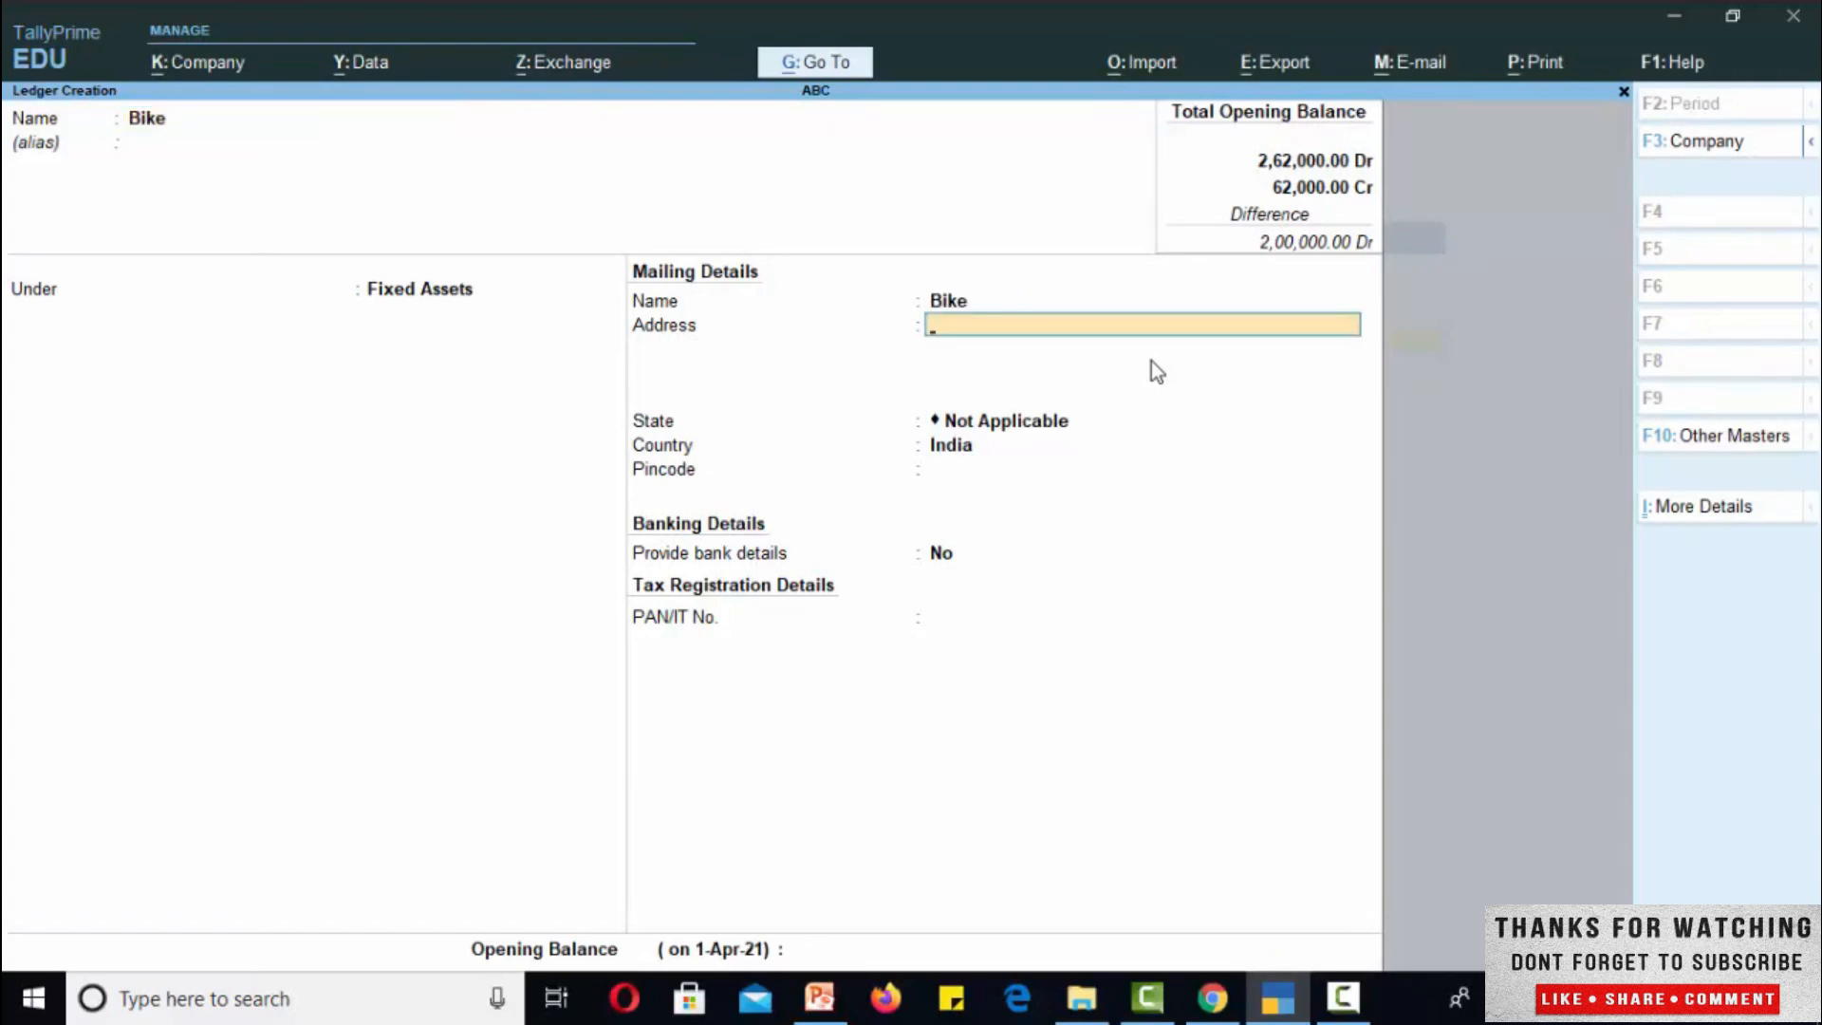
key(Return)
key(Return)
key(Return)
key(Return)
key(Return)
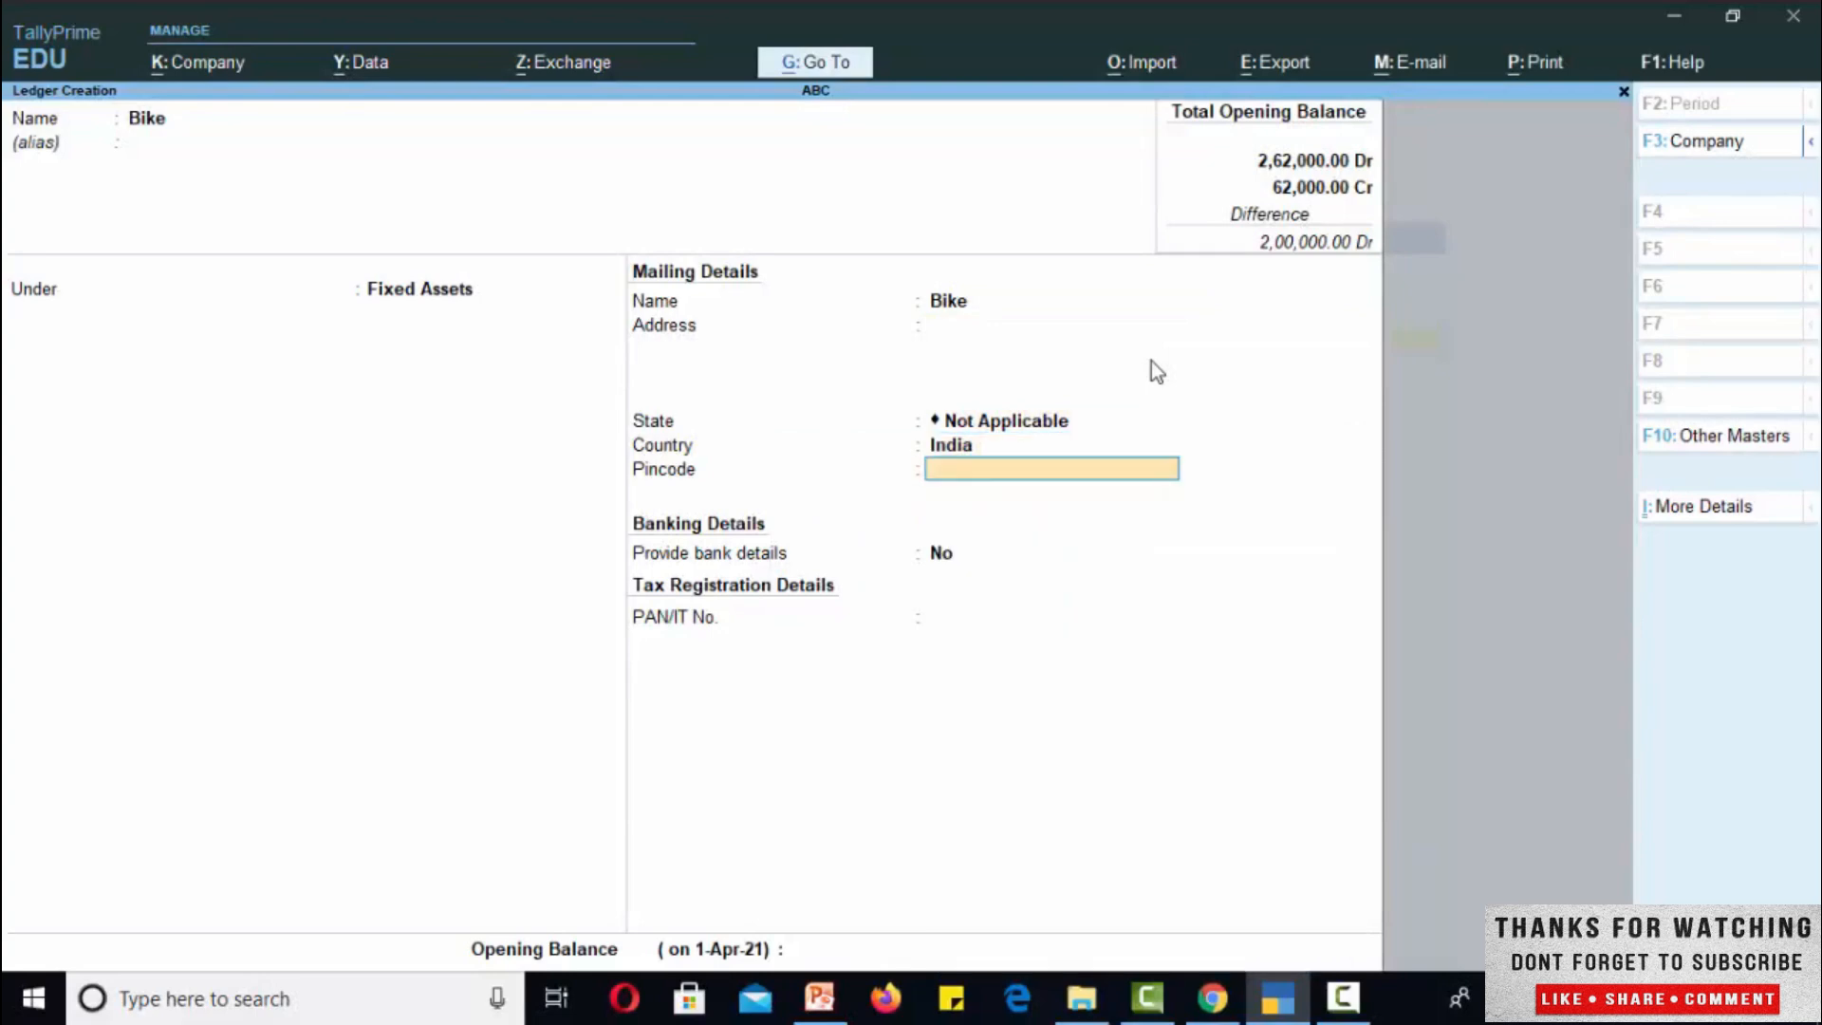
key(Return)
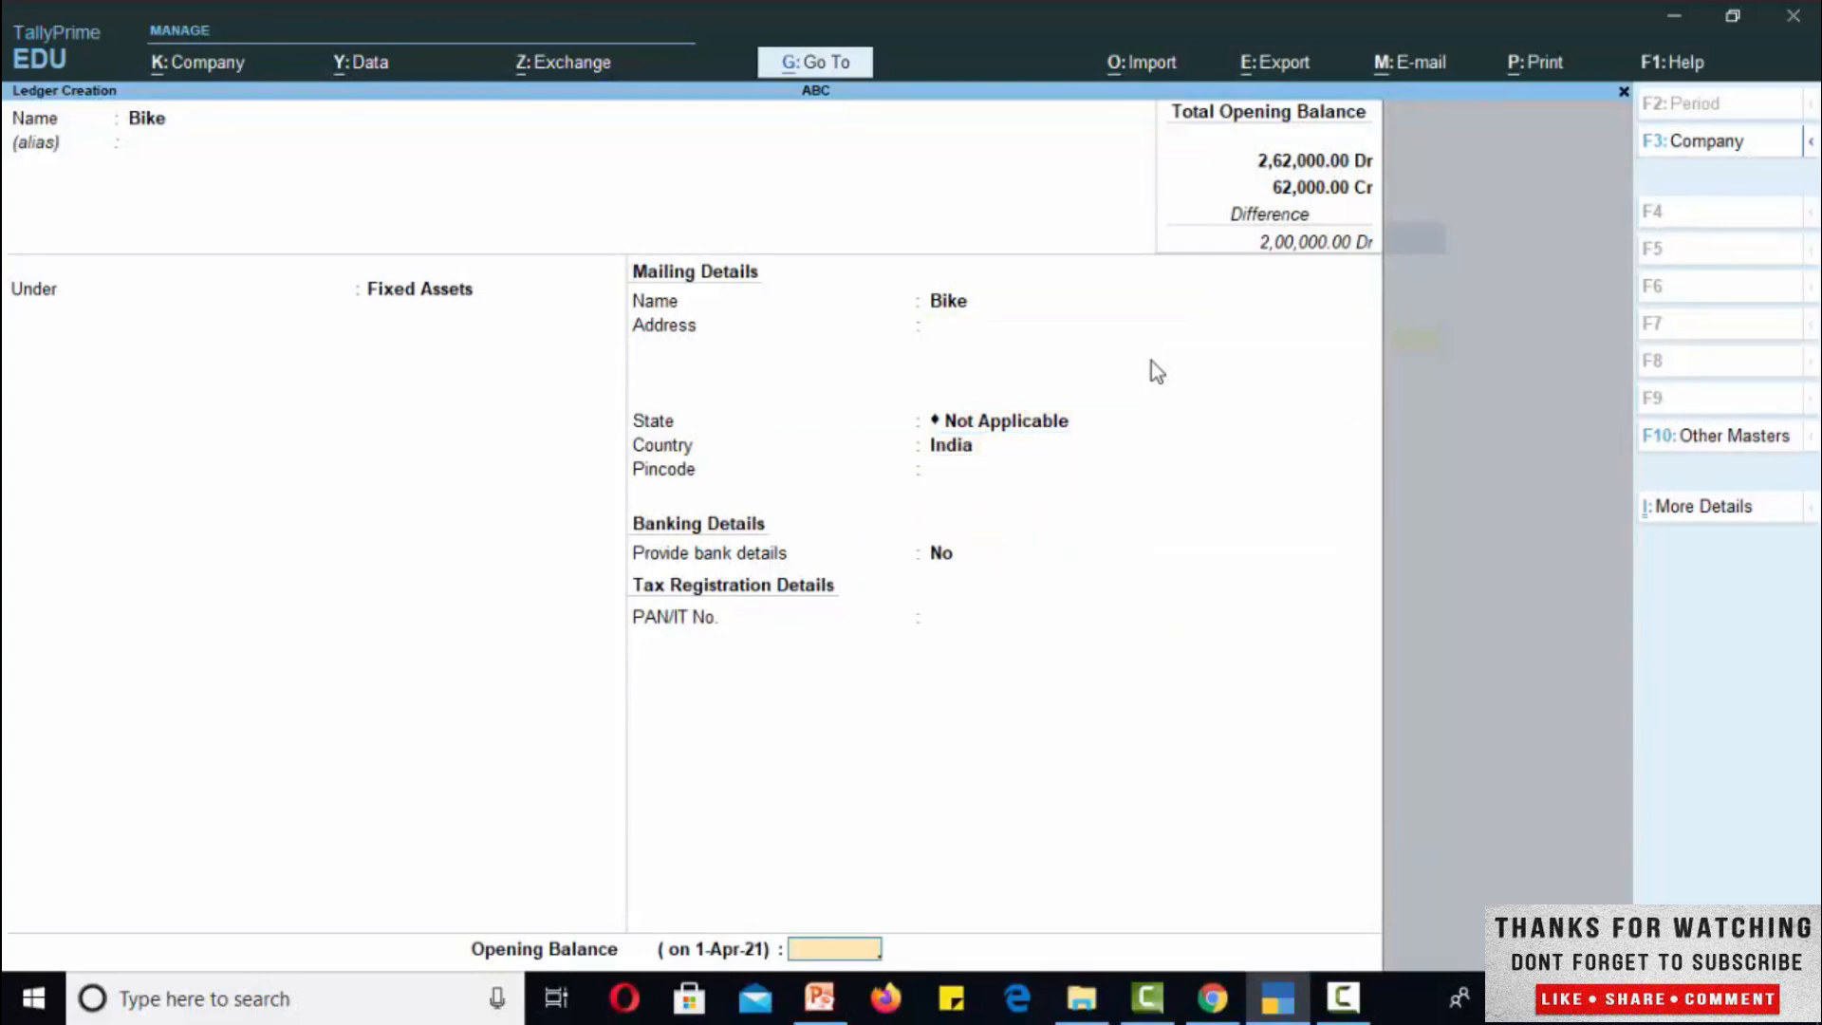
Step: Set the Bike ledger's opening balance to 45,000, save it and leave ledger creation
text(45000)
key(Return)
key(Return)
key(Return)
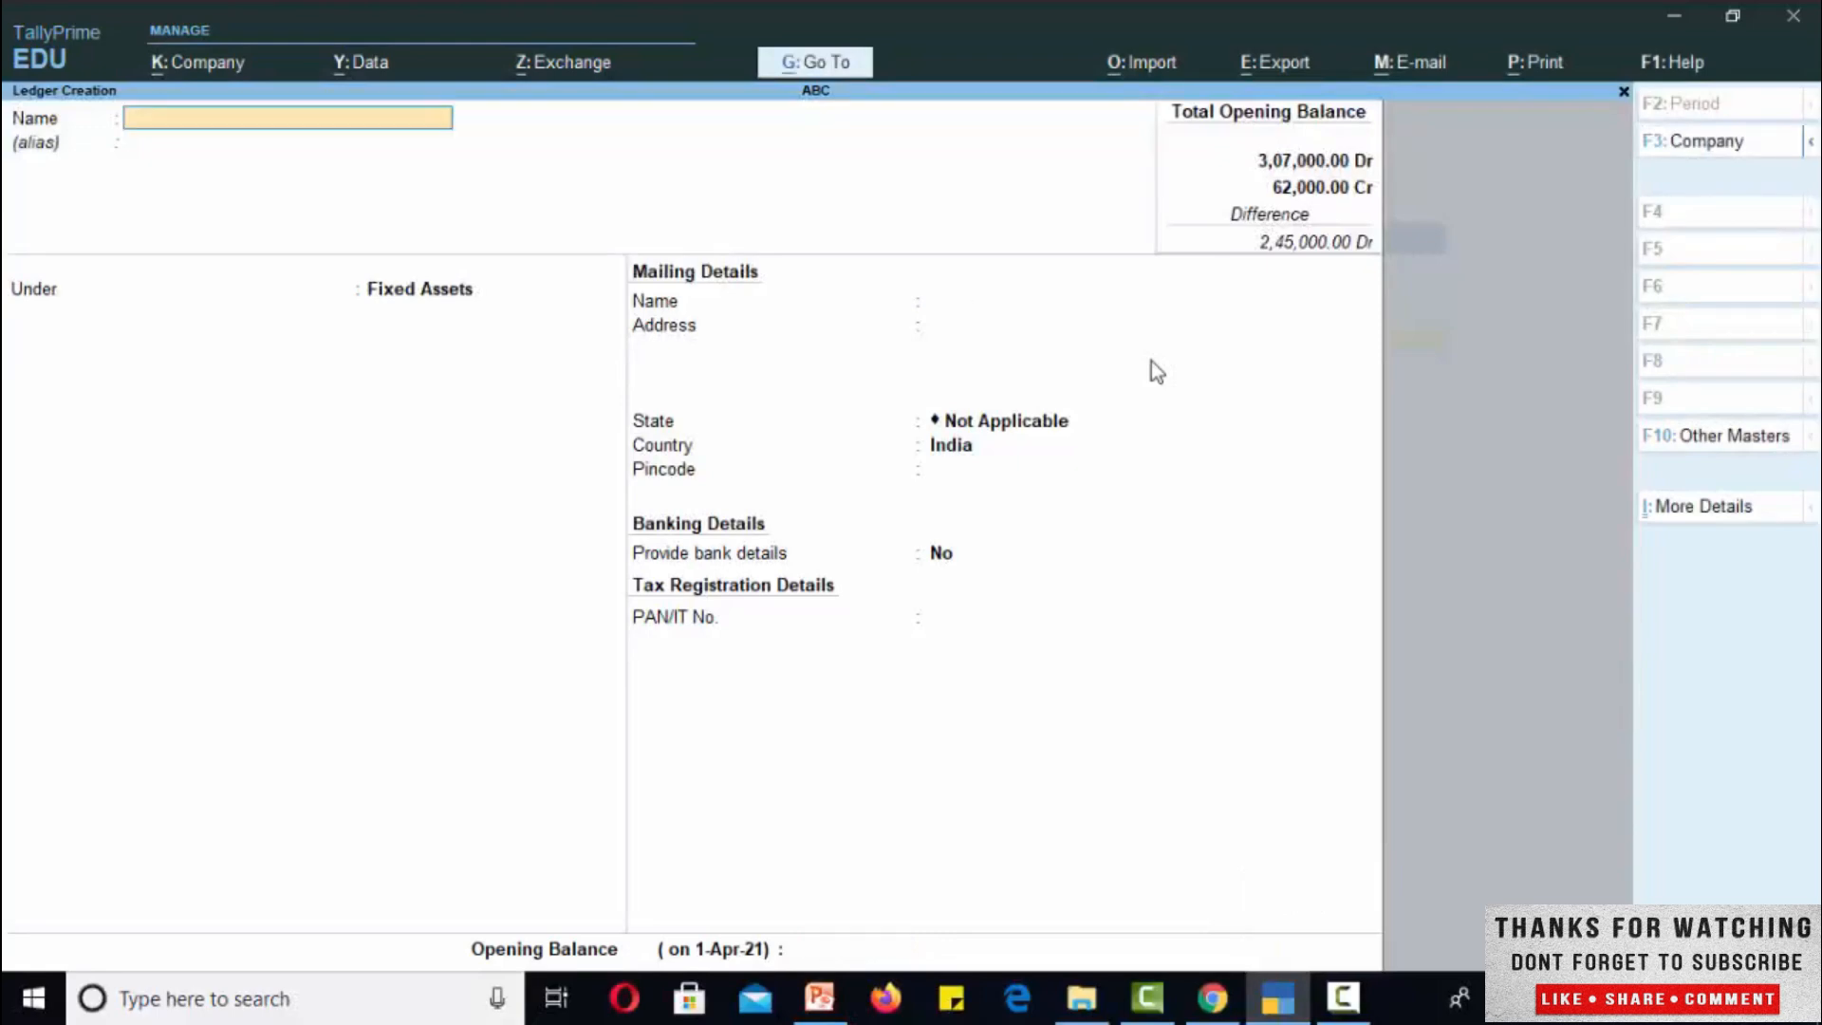
key(Escape)
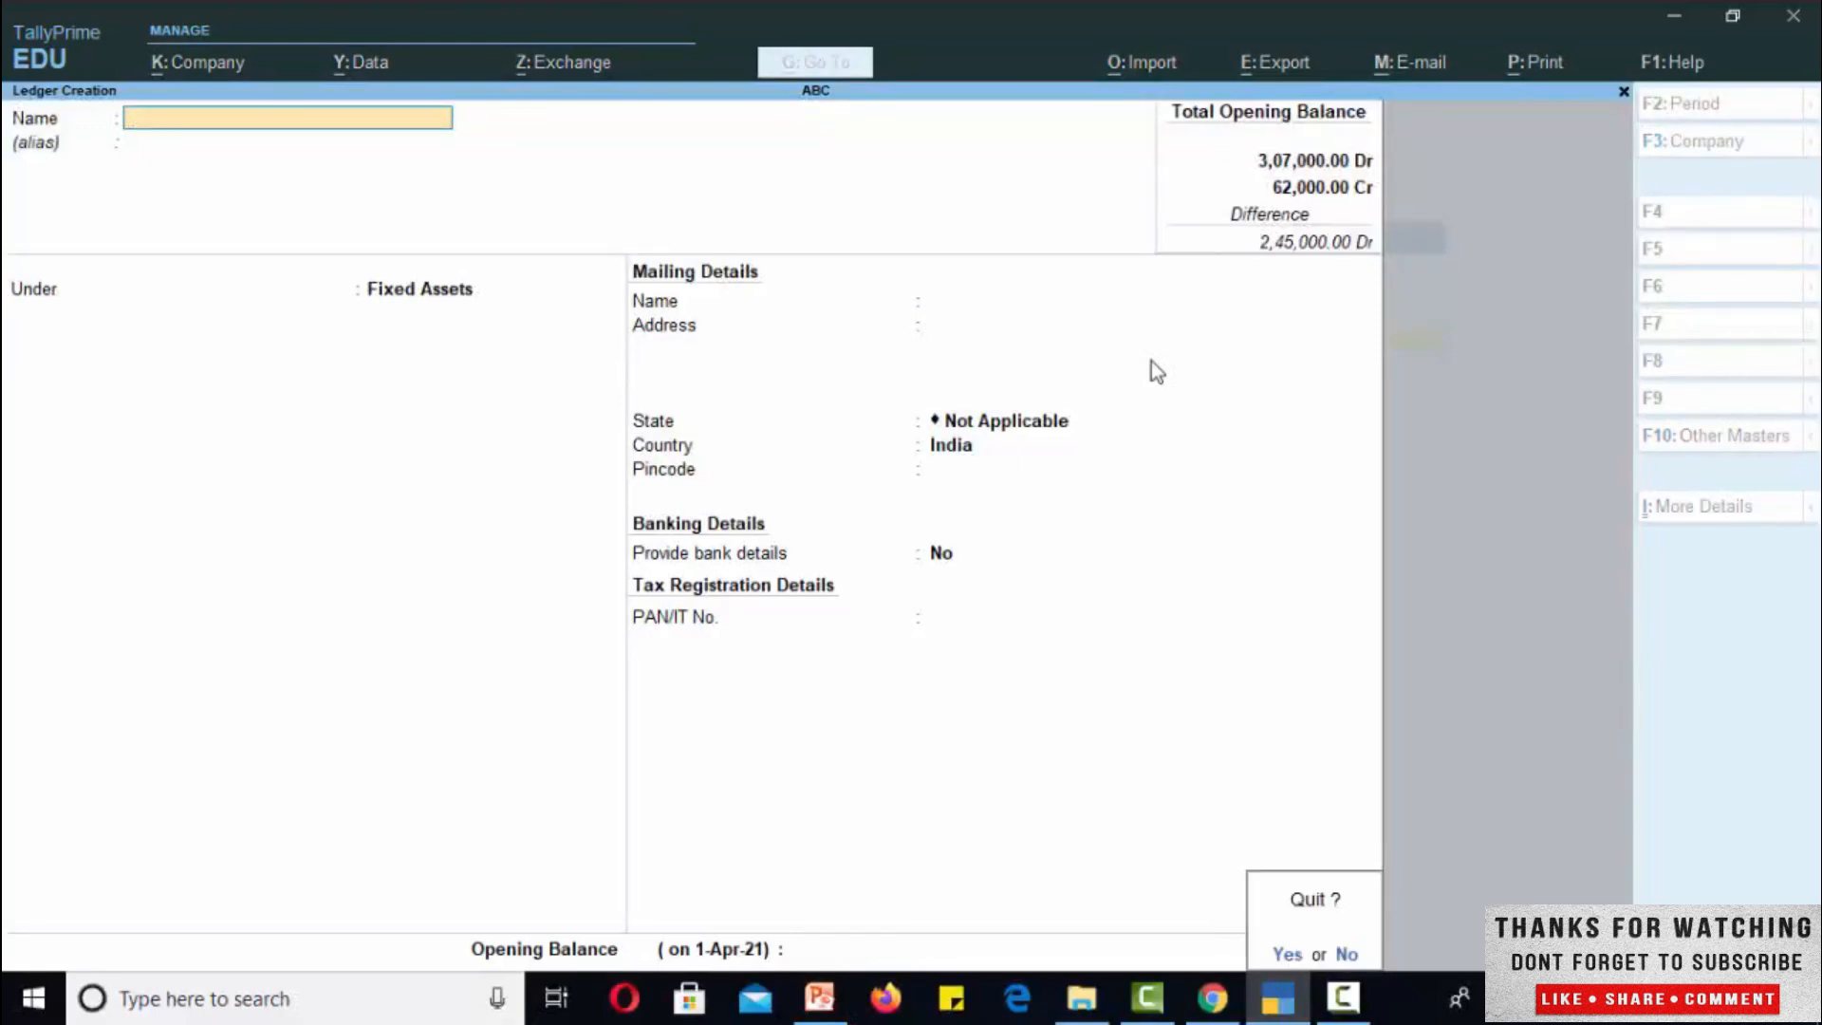
key(Return)
key(Down)
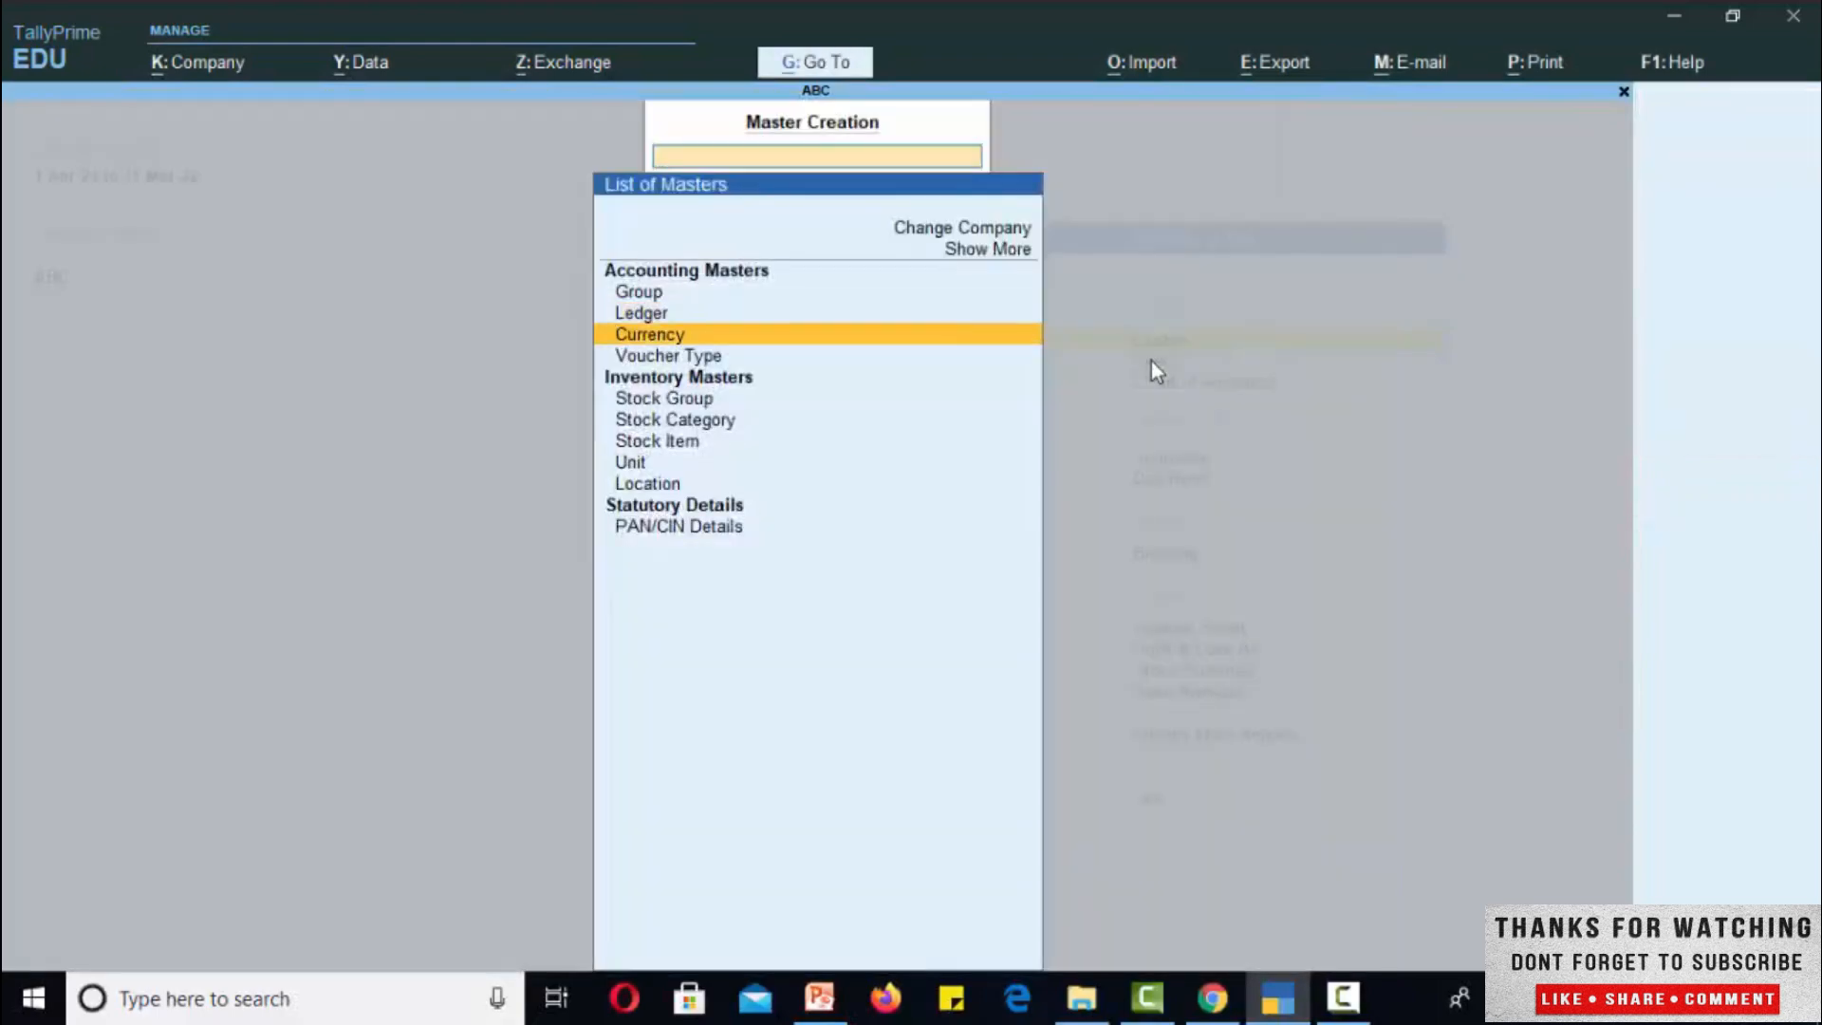
key(Escape)
Step: Find the Plant and Machinery ledger in the alteration list, view its details and close it unchanged
key(Down)
key(Return)
key(Down)
key(Return)
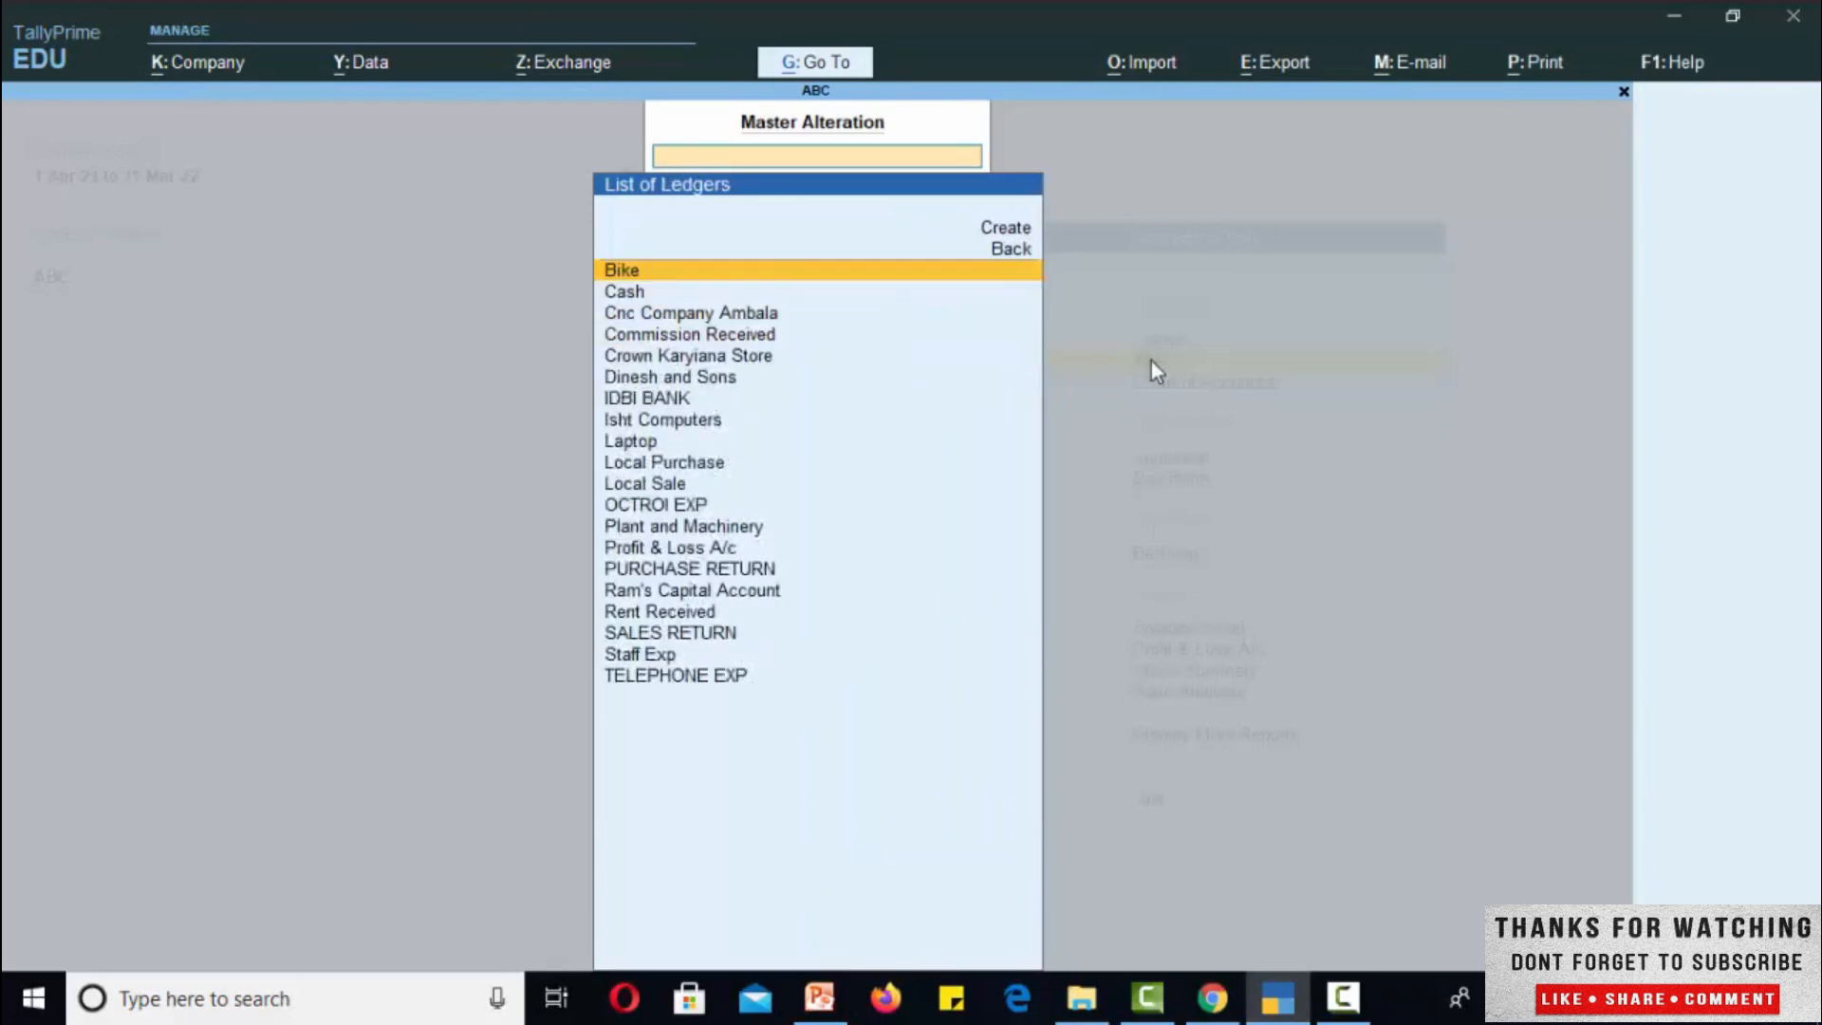
key(Down)
key(Down)
key(Down)
key(Down)
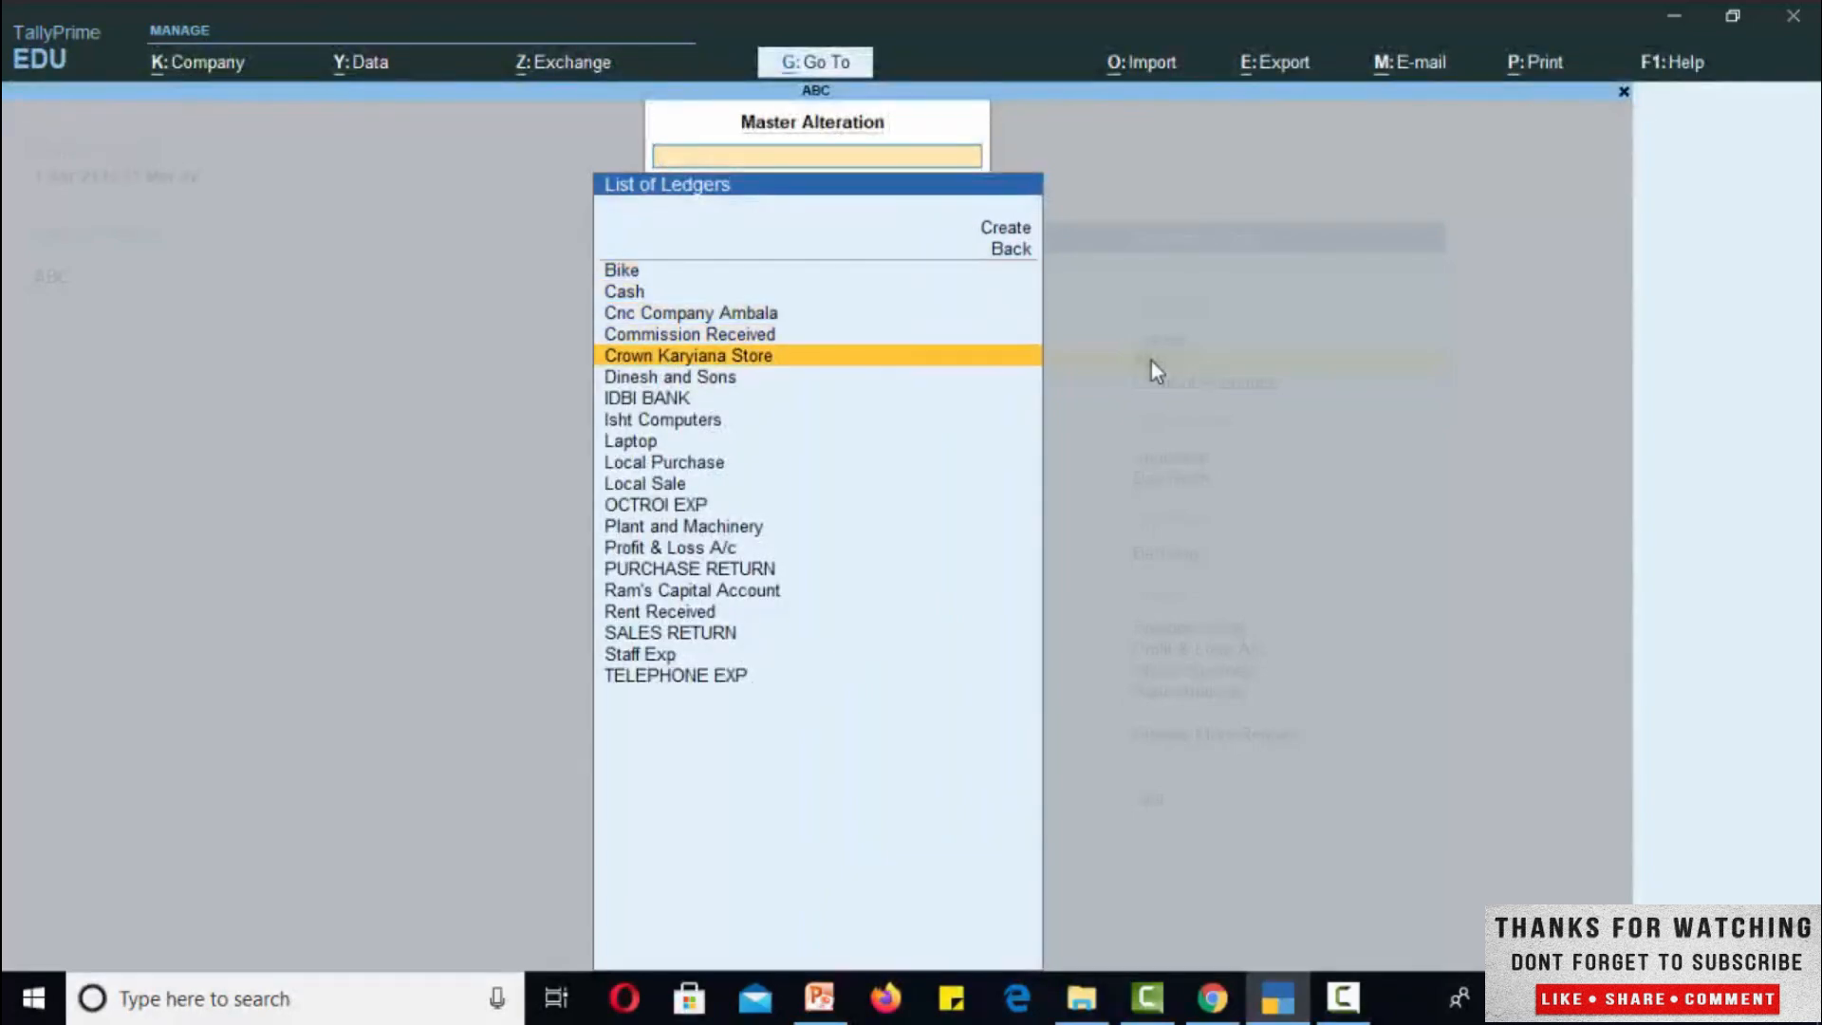
key(Up)
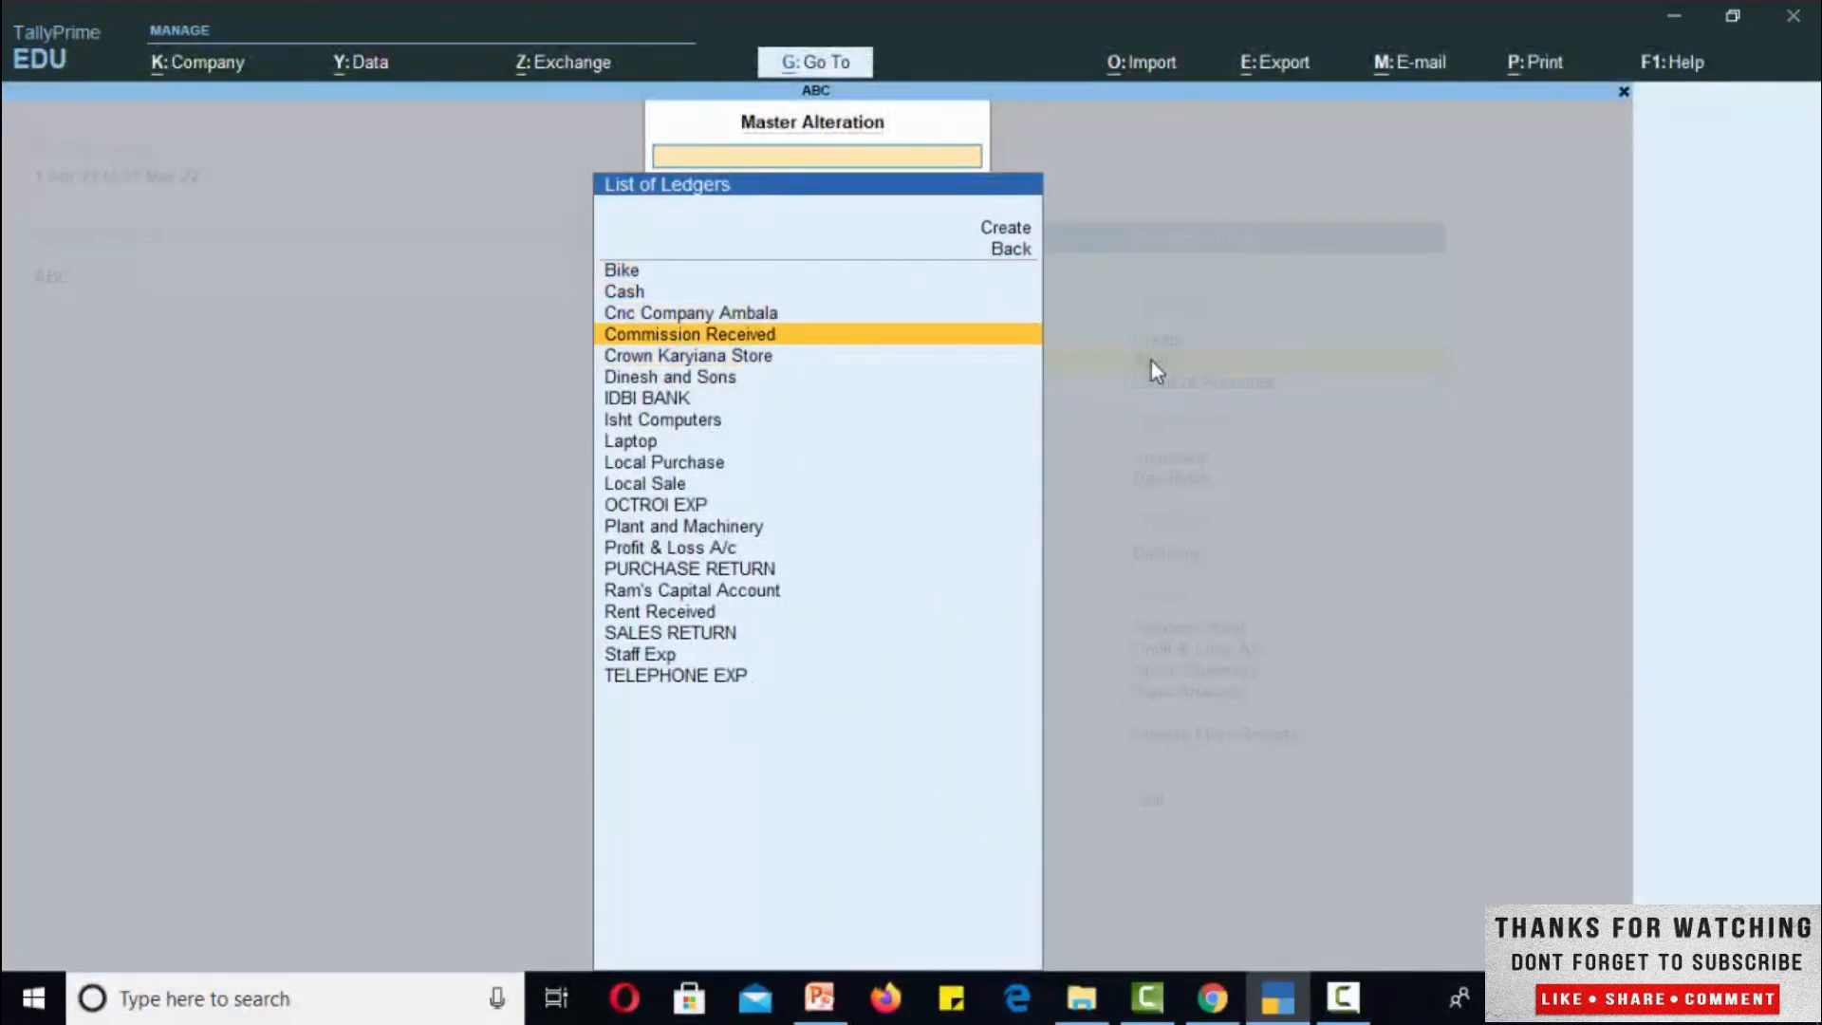
key(Down)
key(Down)
key(Down)
key(Down)
key(Down)
key(Down)
key(Down)
key(Down)
key(Down)
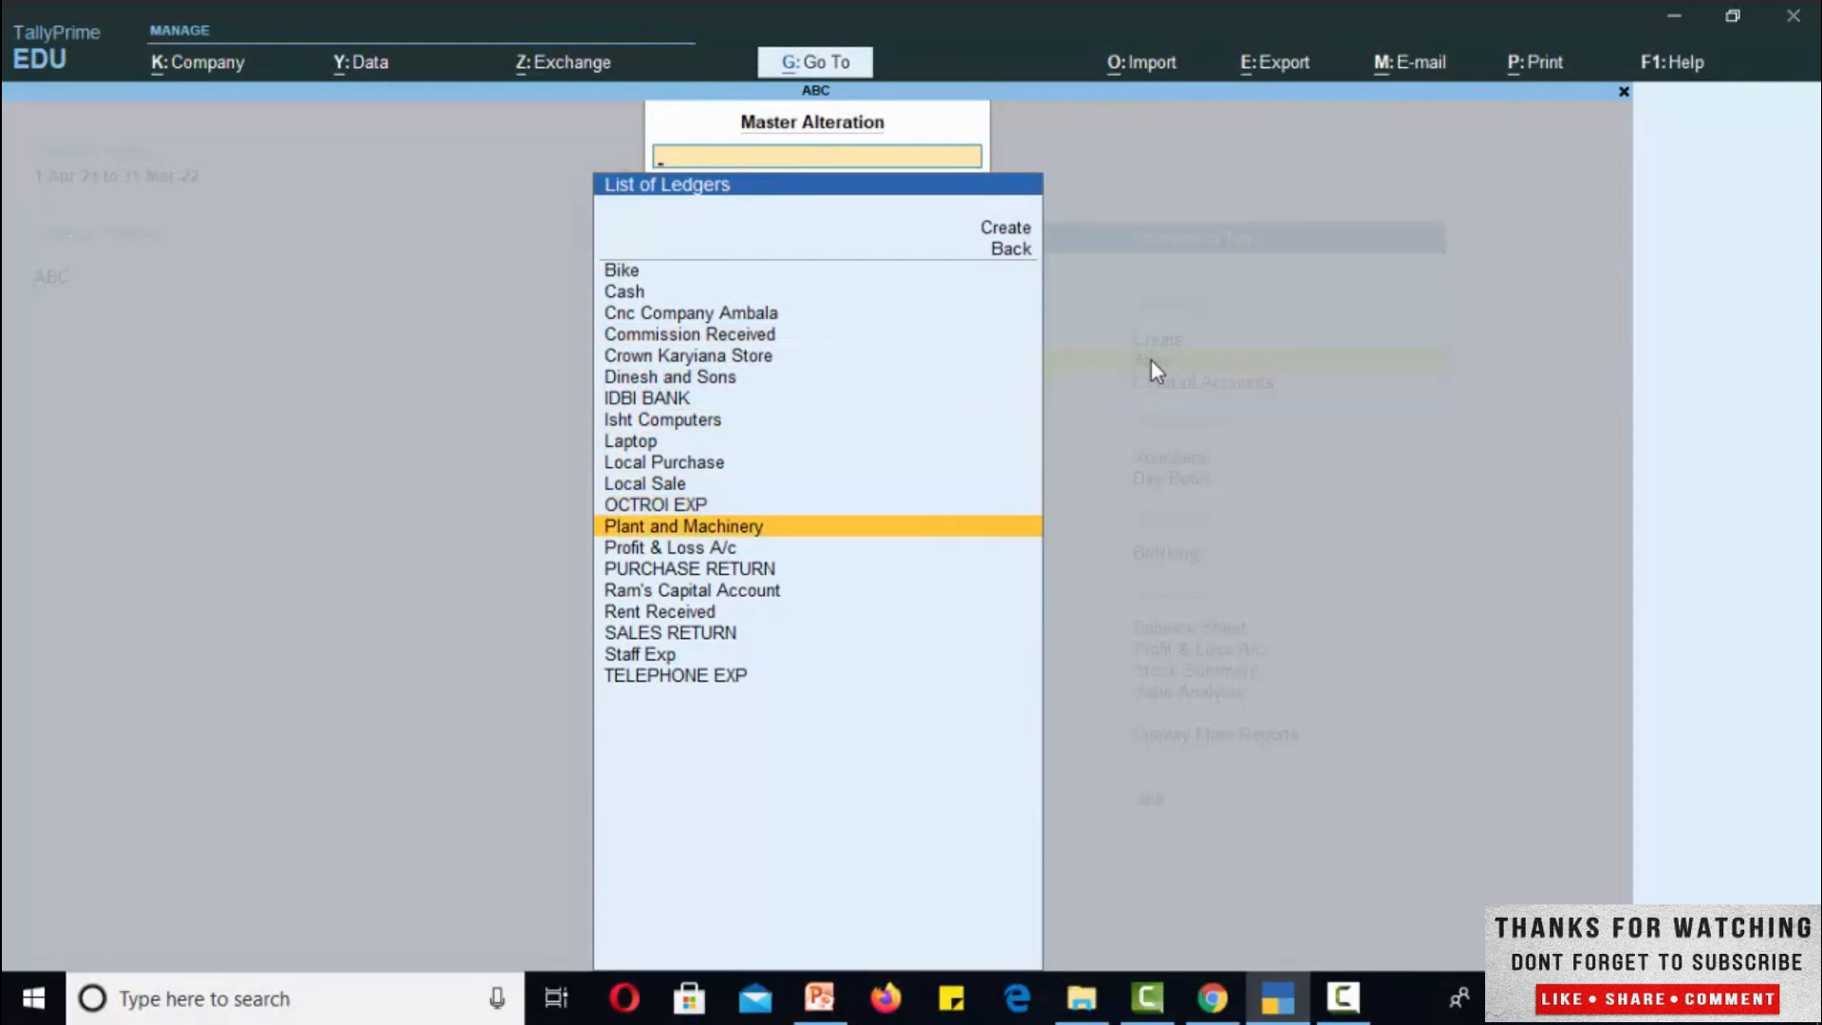
key(Return)
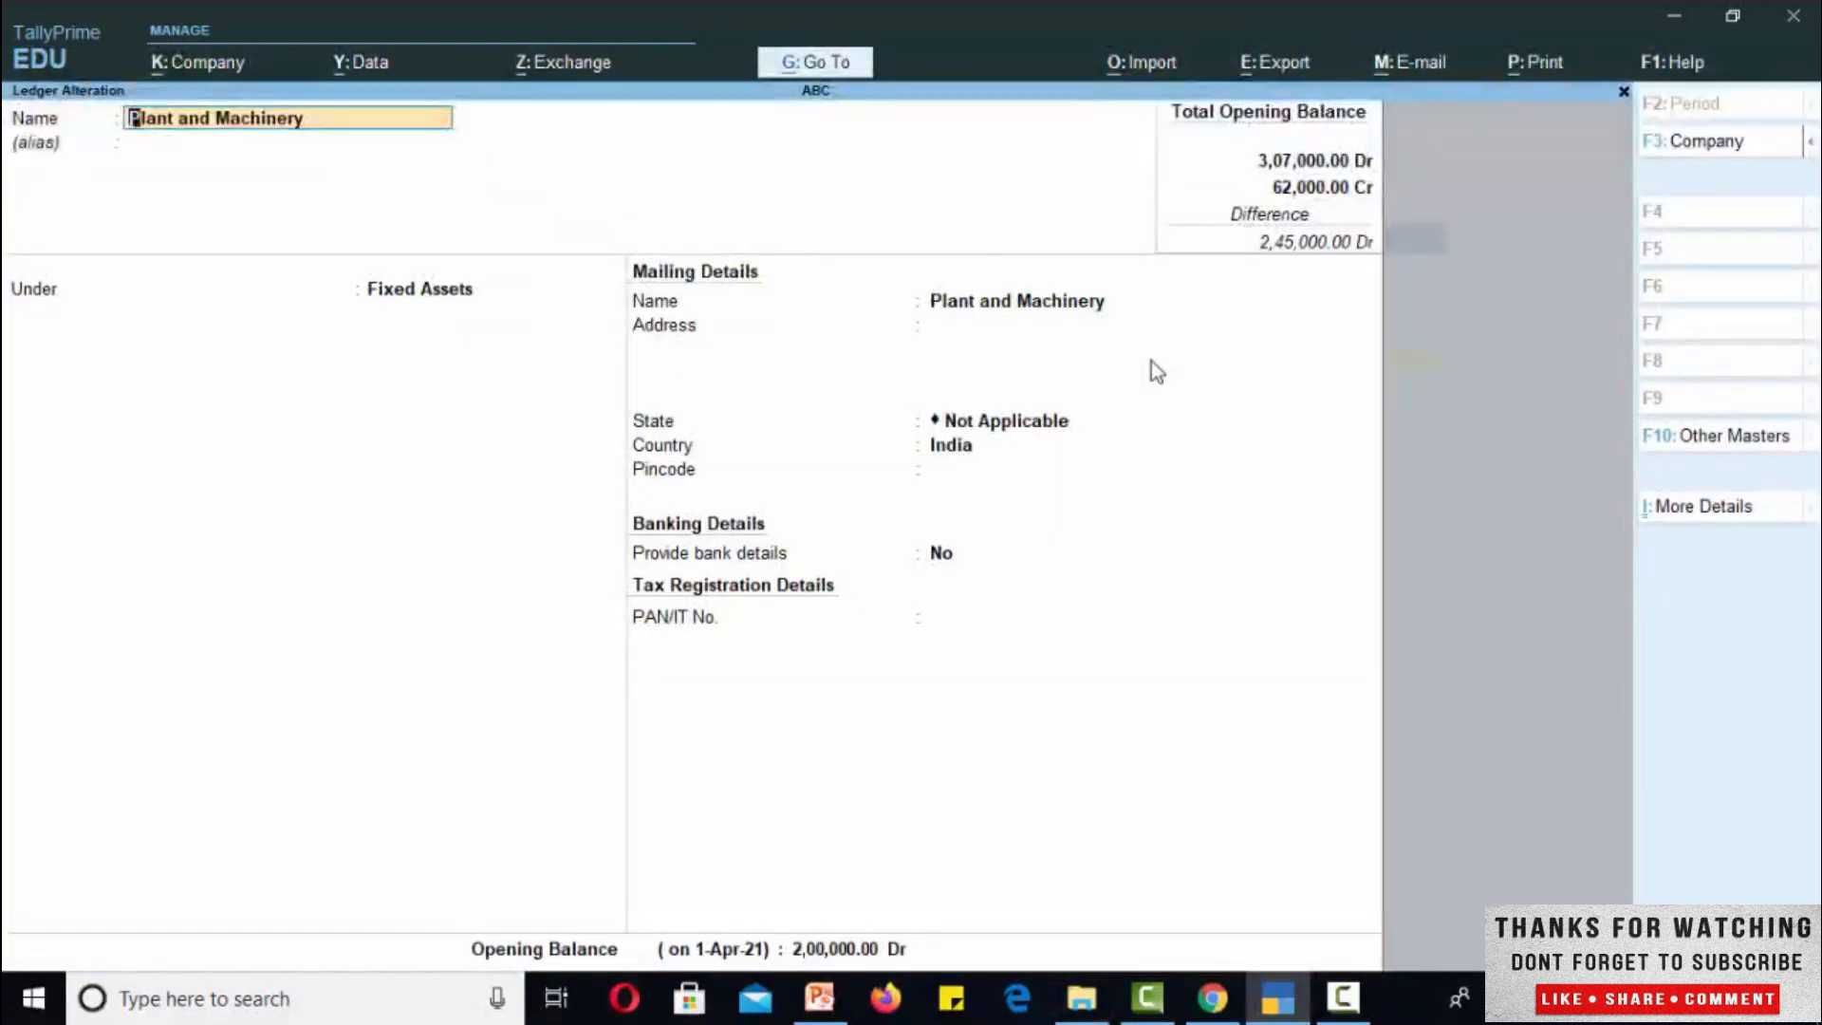
key(Escape)
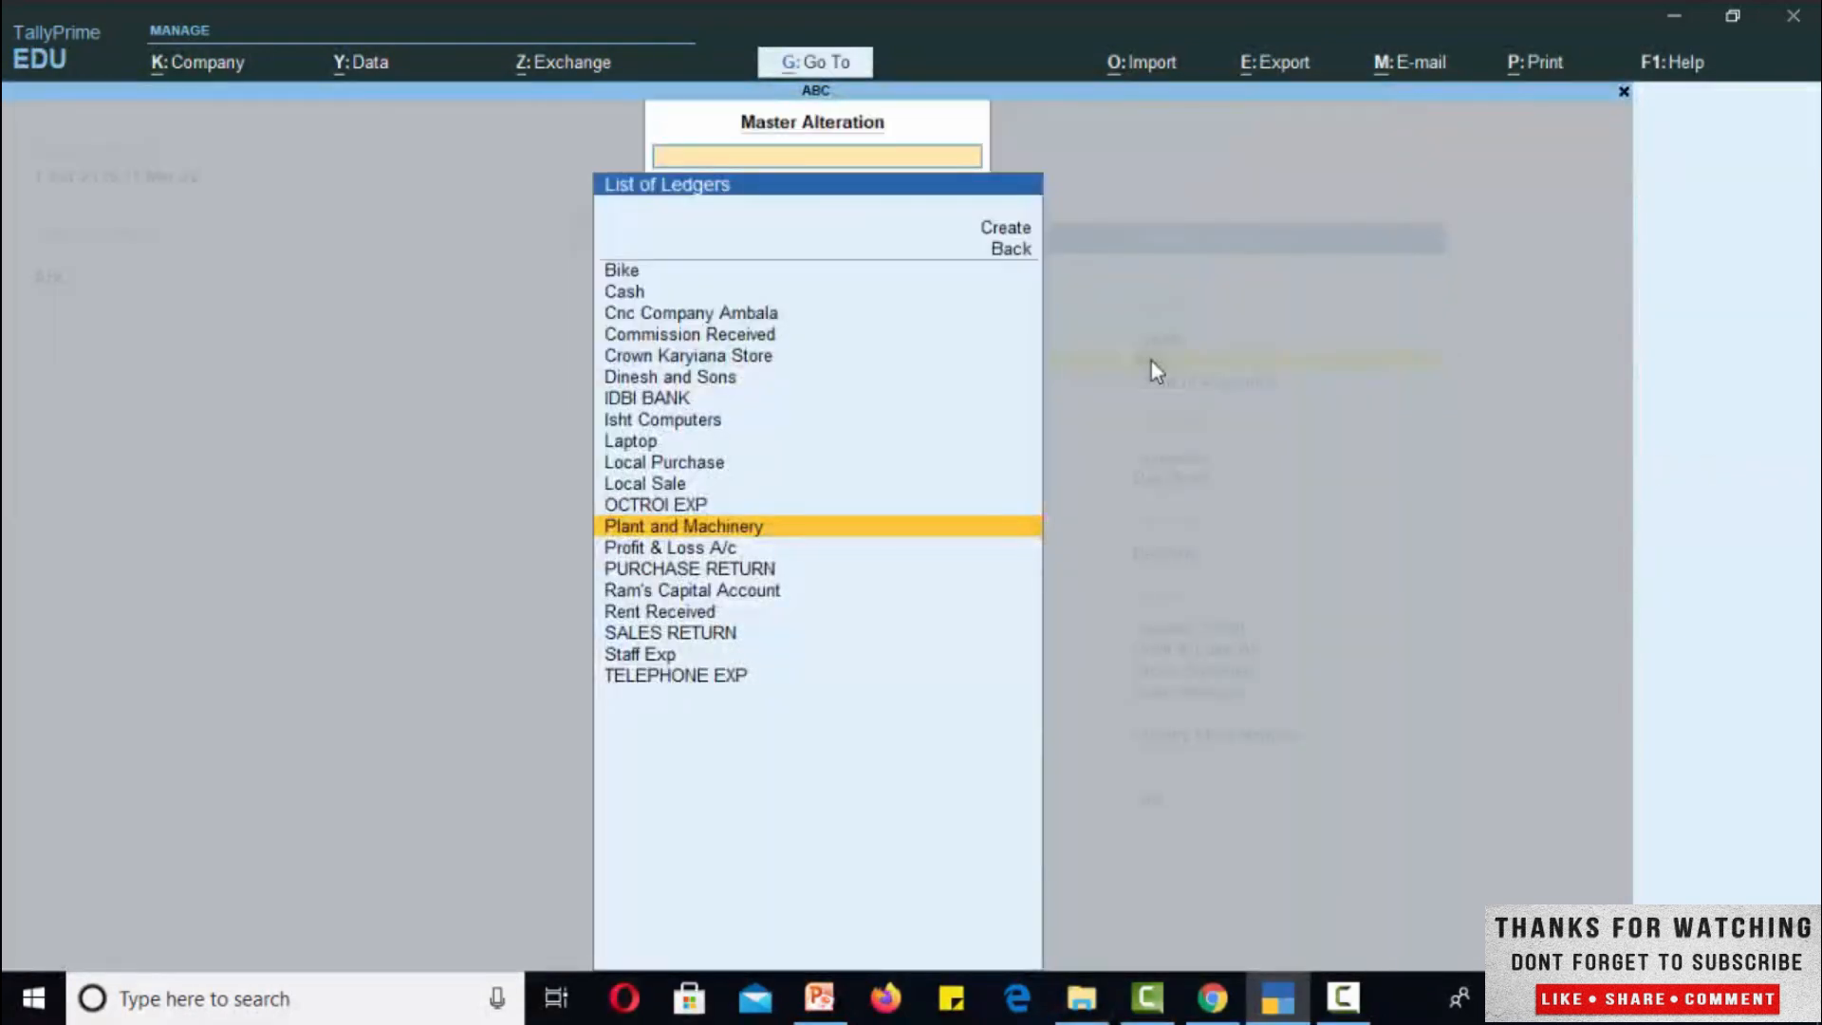
Step: View the Bike ledger from the alteration list and return to the Gateway of Tally
key(Up)
key(Up)
key(Up)
key(Up)
key(Up)
key(Up)
key(Up)
key(Up)
key(Up)
key(Up)
key(Up)
key(Up)
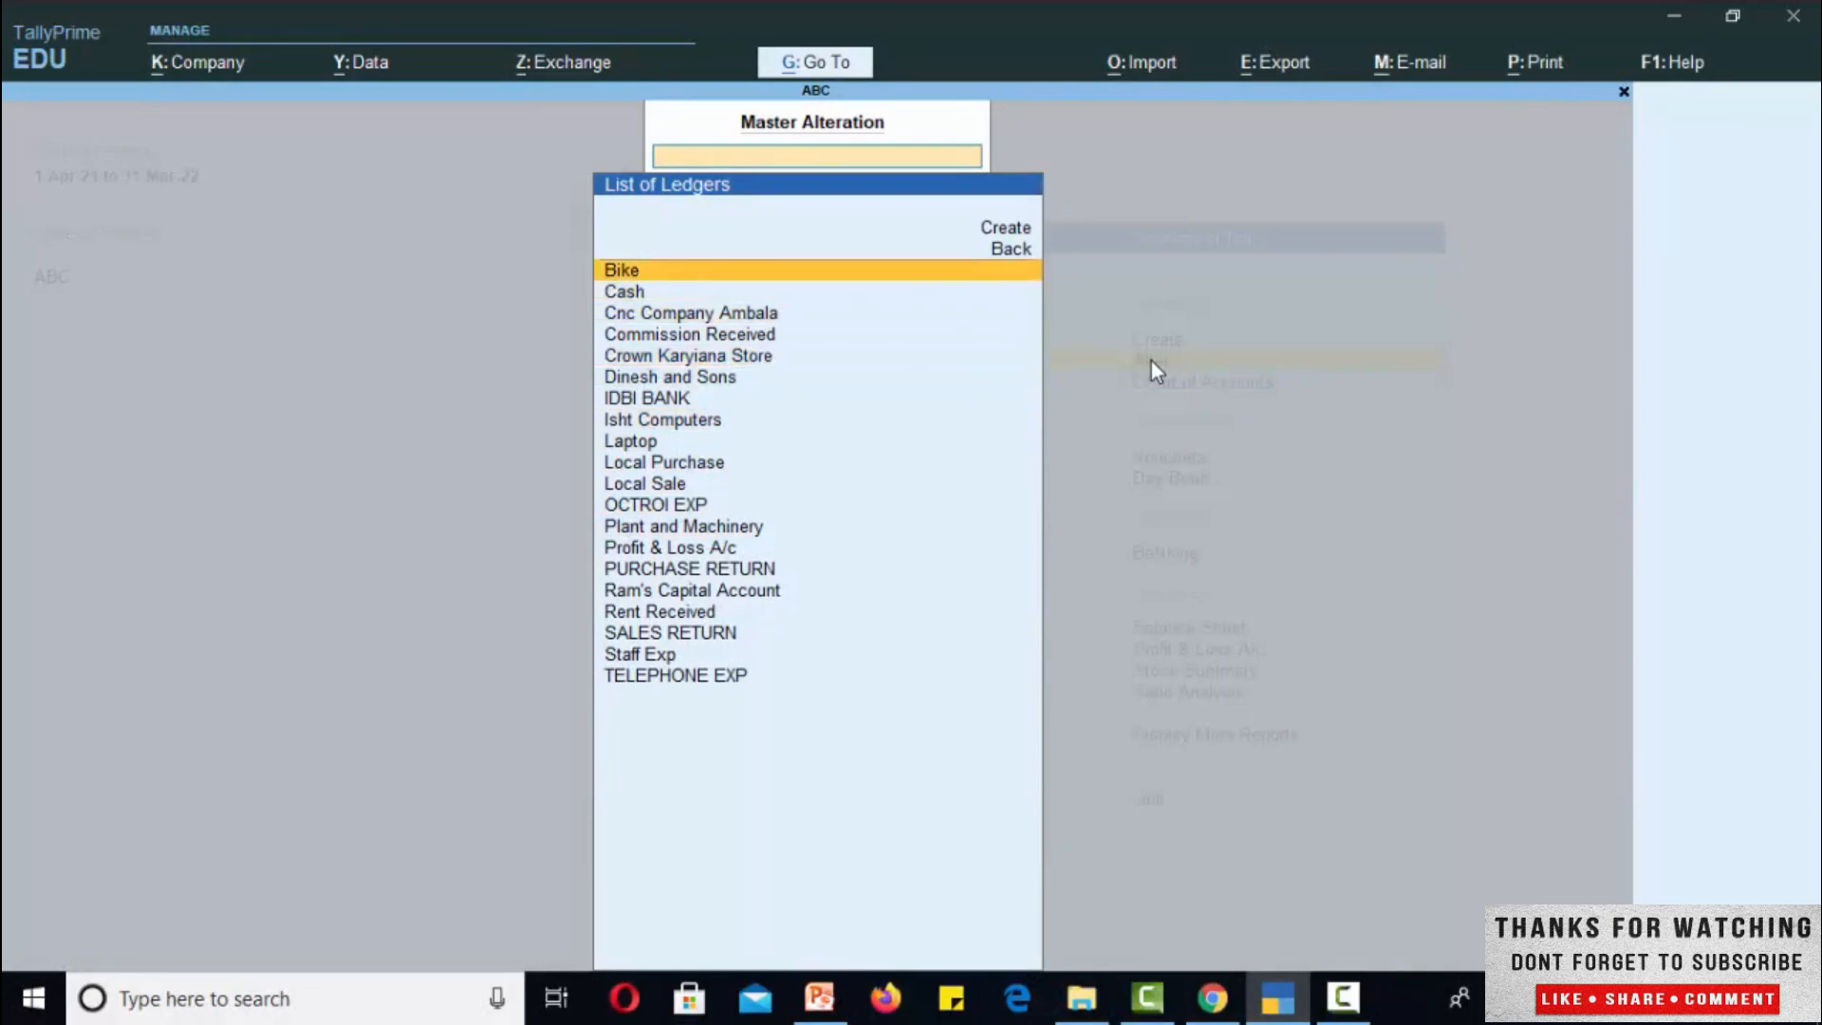
key(Return)
key(Escape)
key(Escape)
key(Return)
key(Escape)
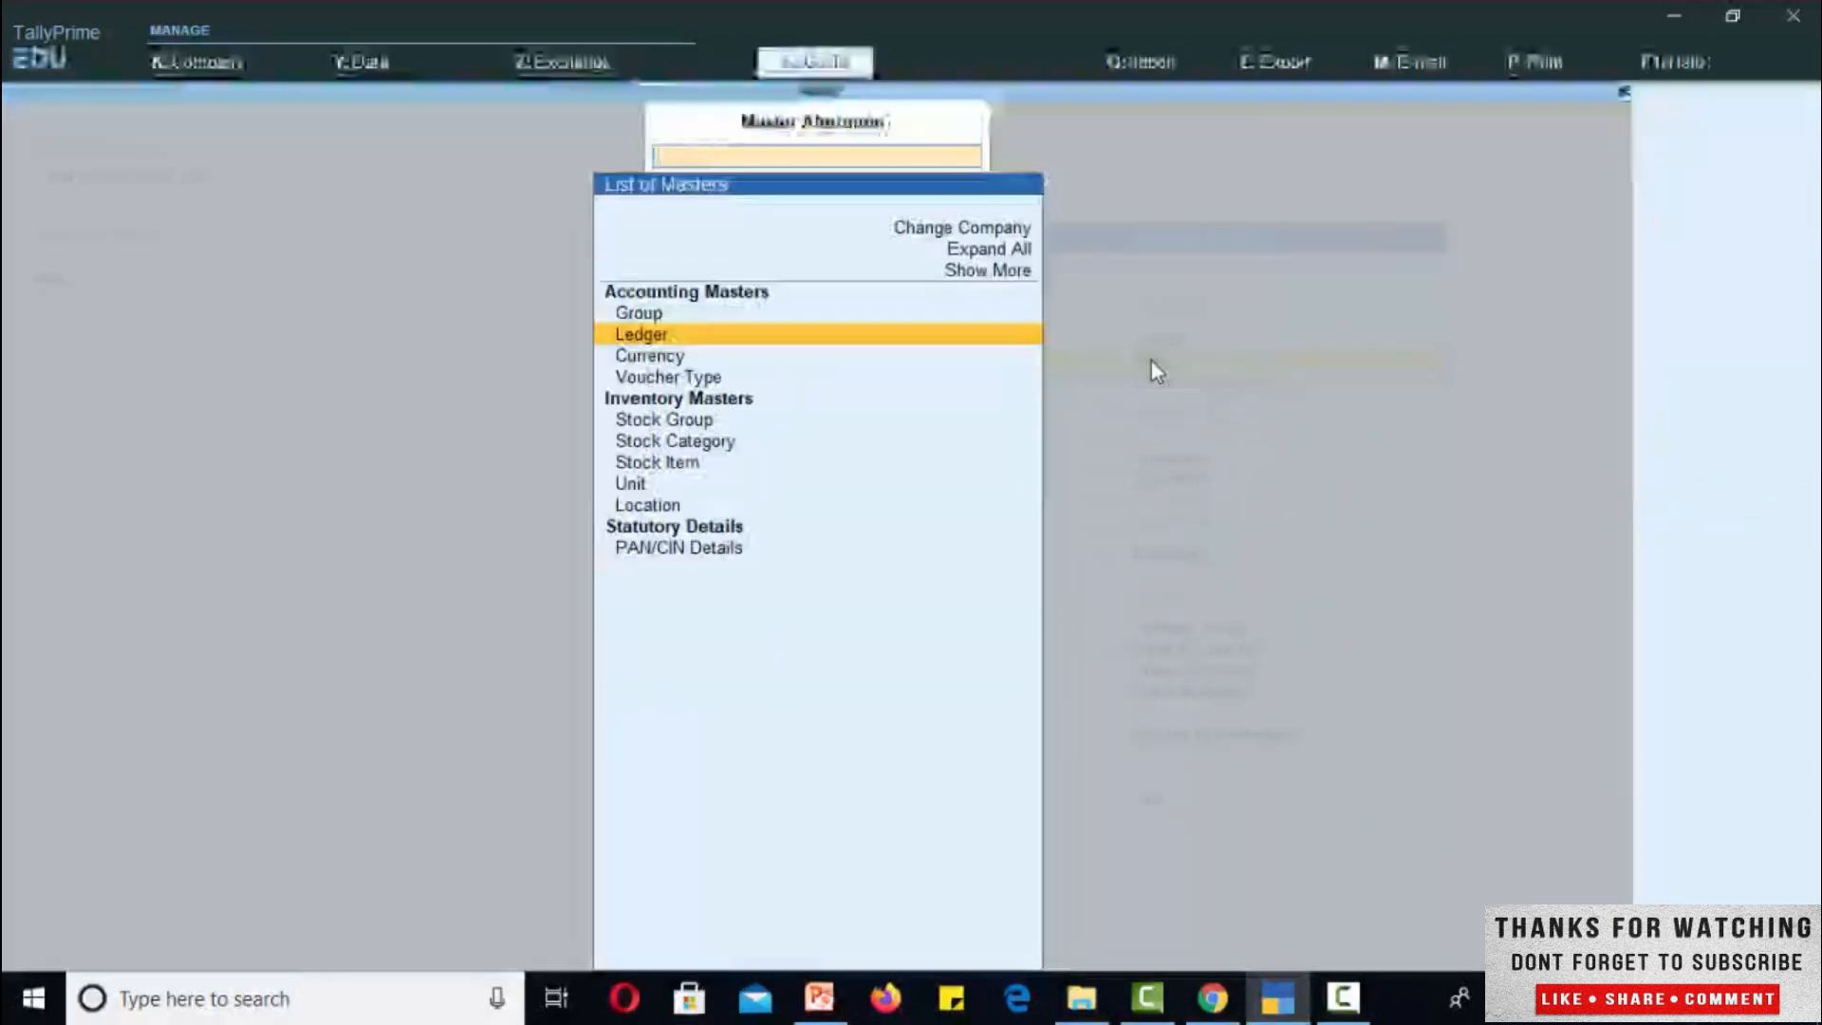
key(Escape)
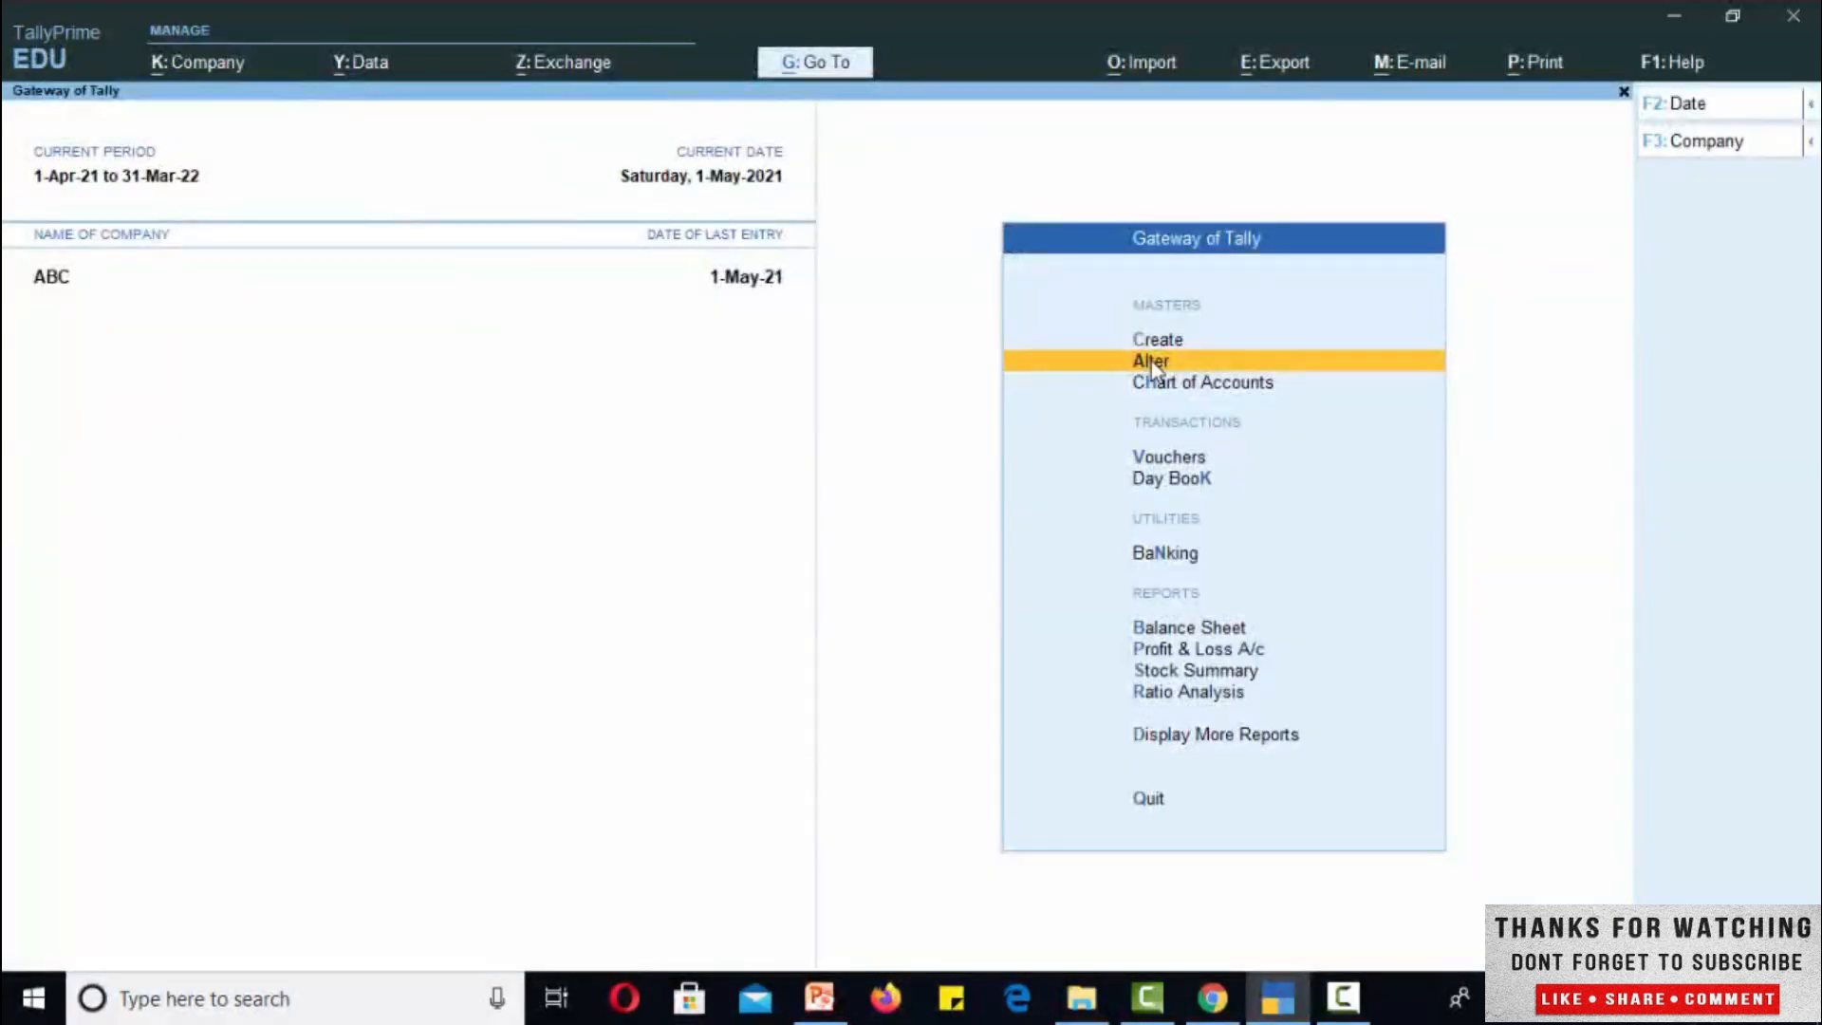
Step: Open voucher entry with a new journal voucher
key(Down)
key(Down)
key(Down)
key(Up)
key(Return)
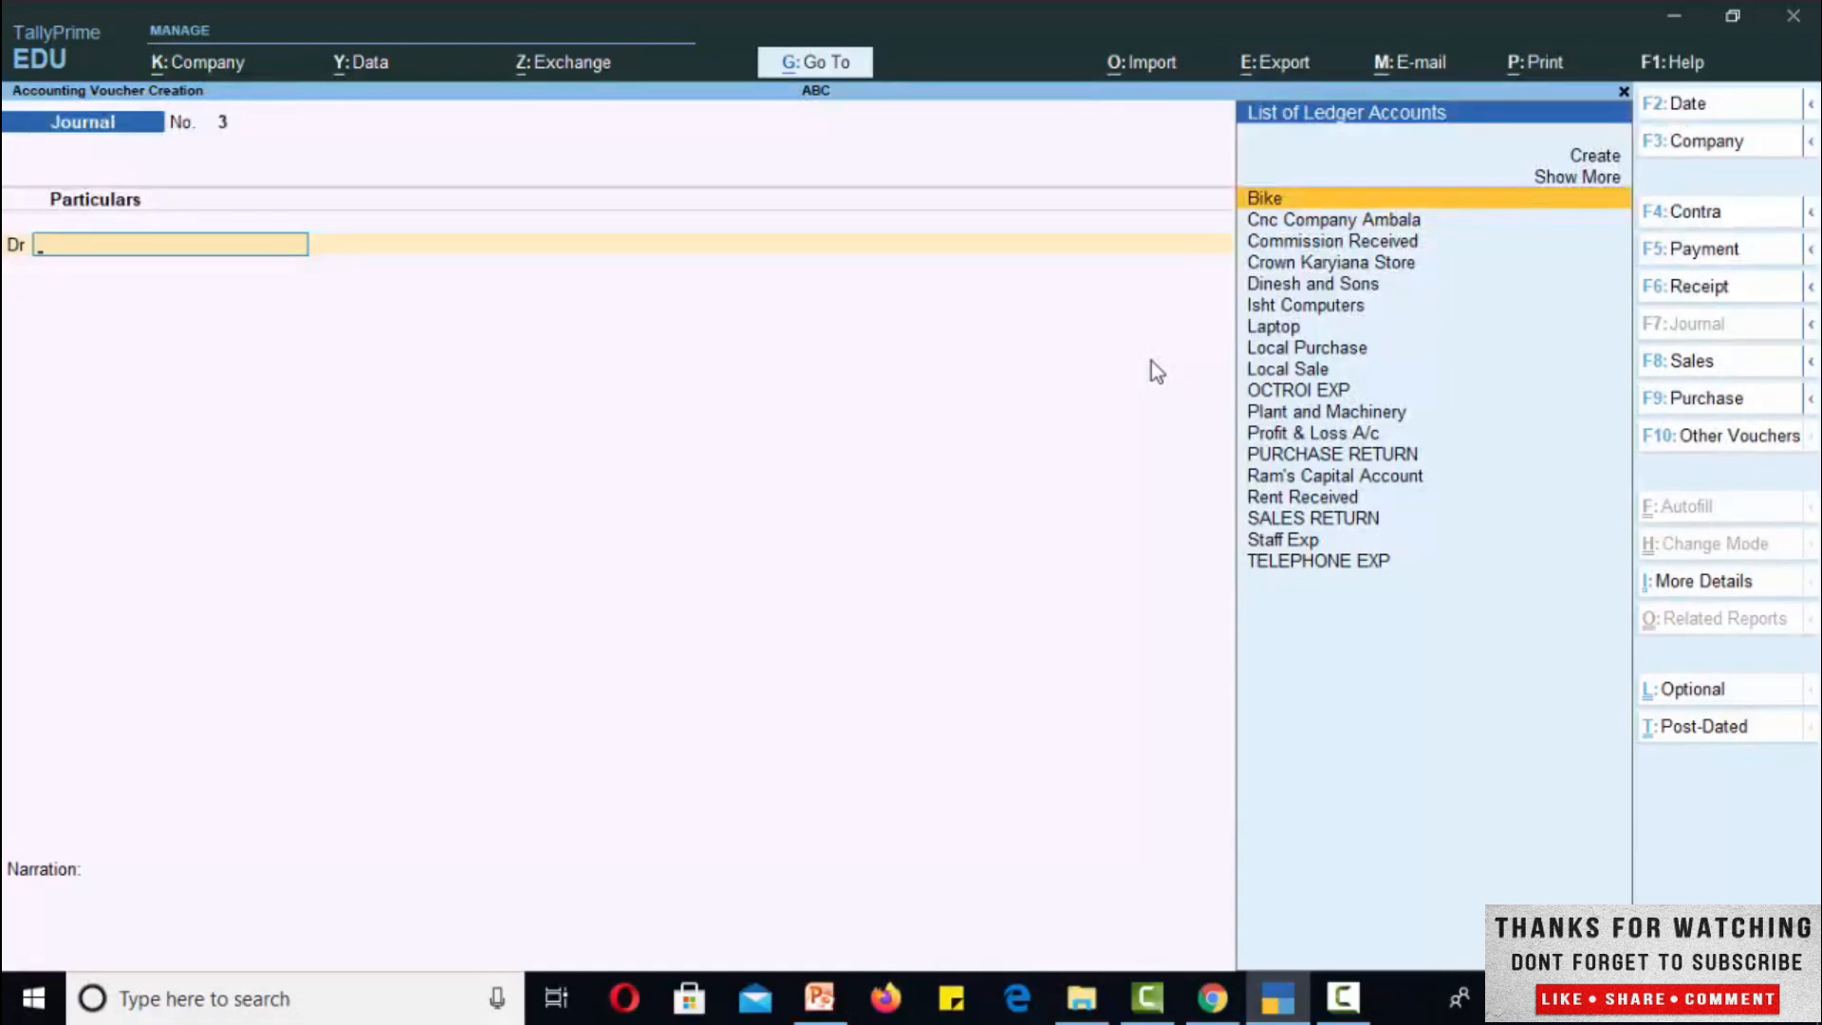
Step: Create a ledger named Depriciation under Indirect Expenses for the debit line, keeping its ledger type as Not Applicable
key(alt+c)
text(Depriciation)
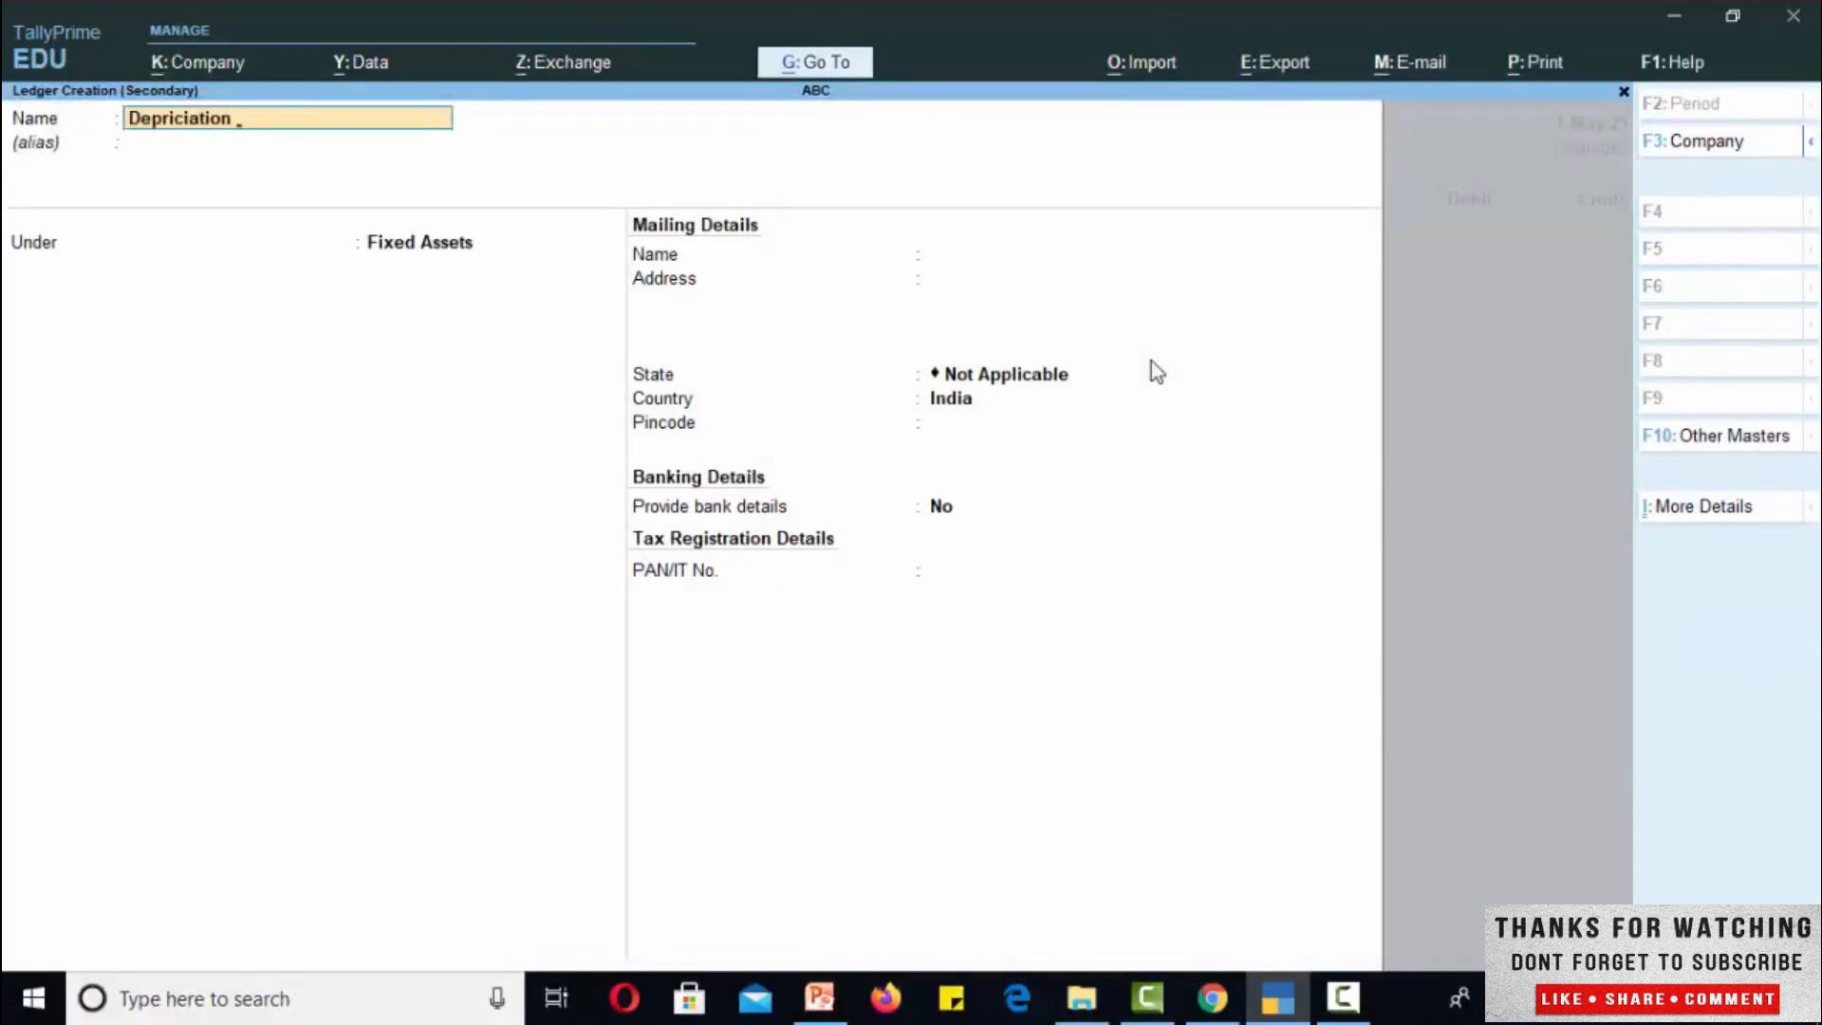
key(Return)
key(Return)
text(Ind)
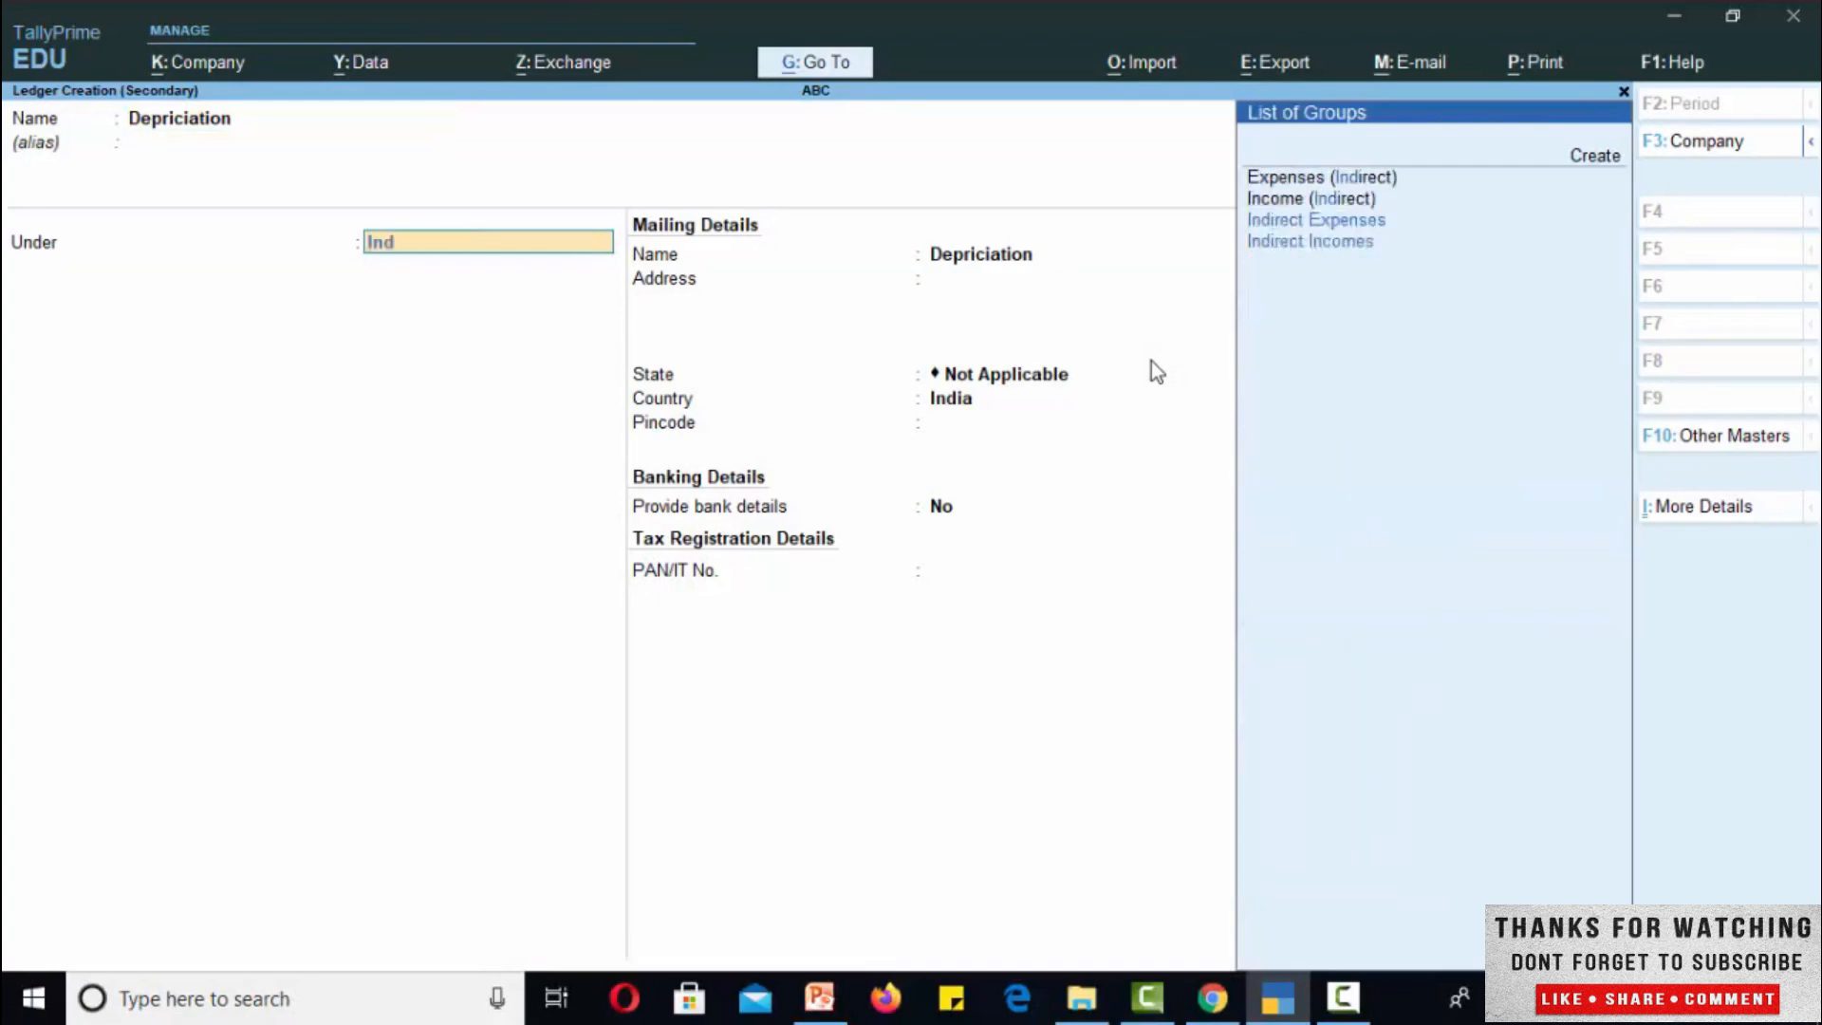
text(i)
key(Down)
key(Down)
key(Up)
key(Return)
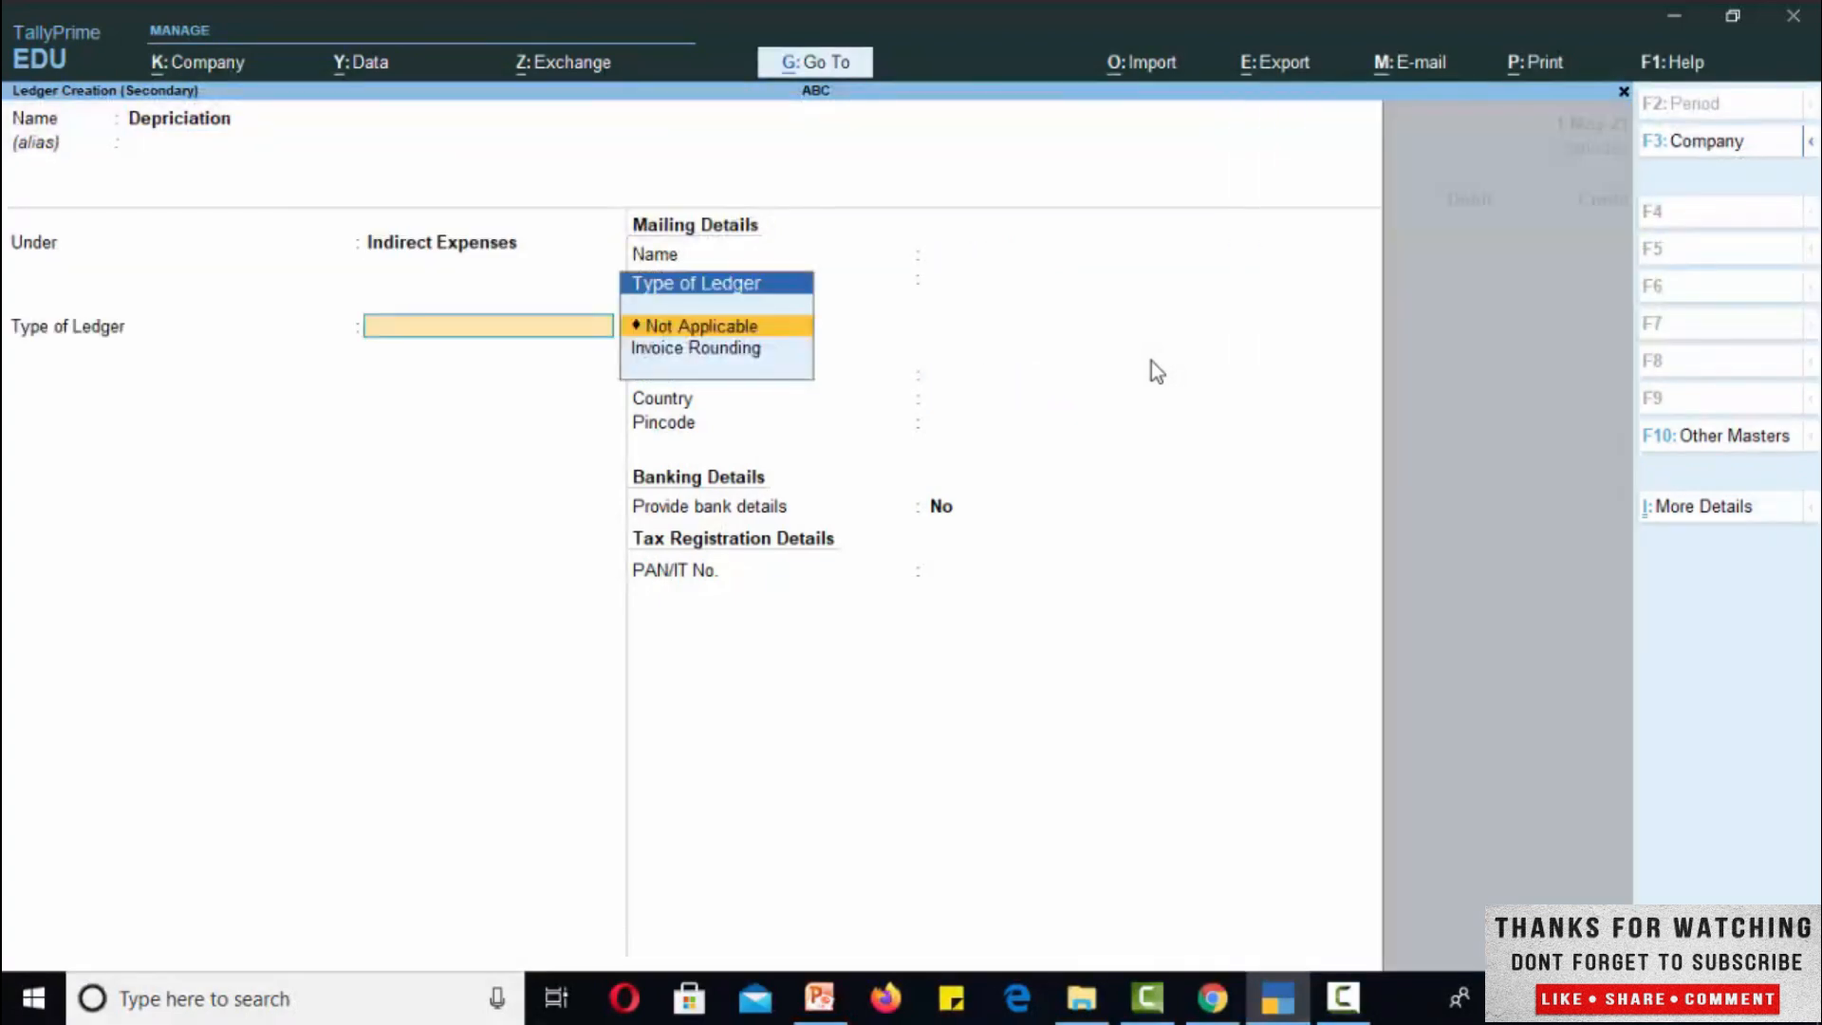
key(Return)
key(Return)
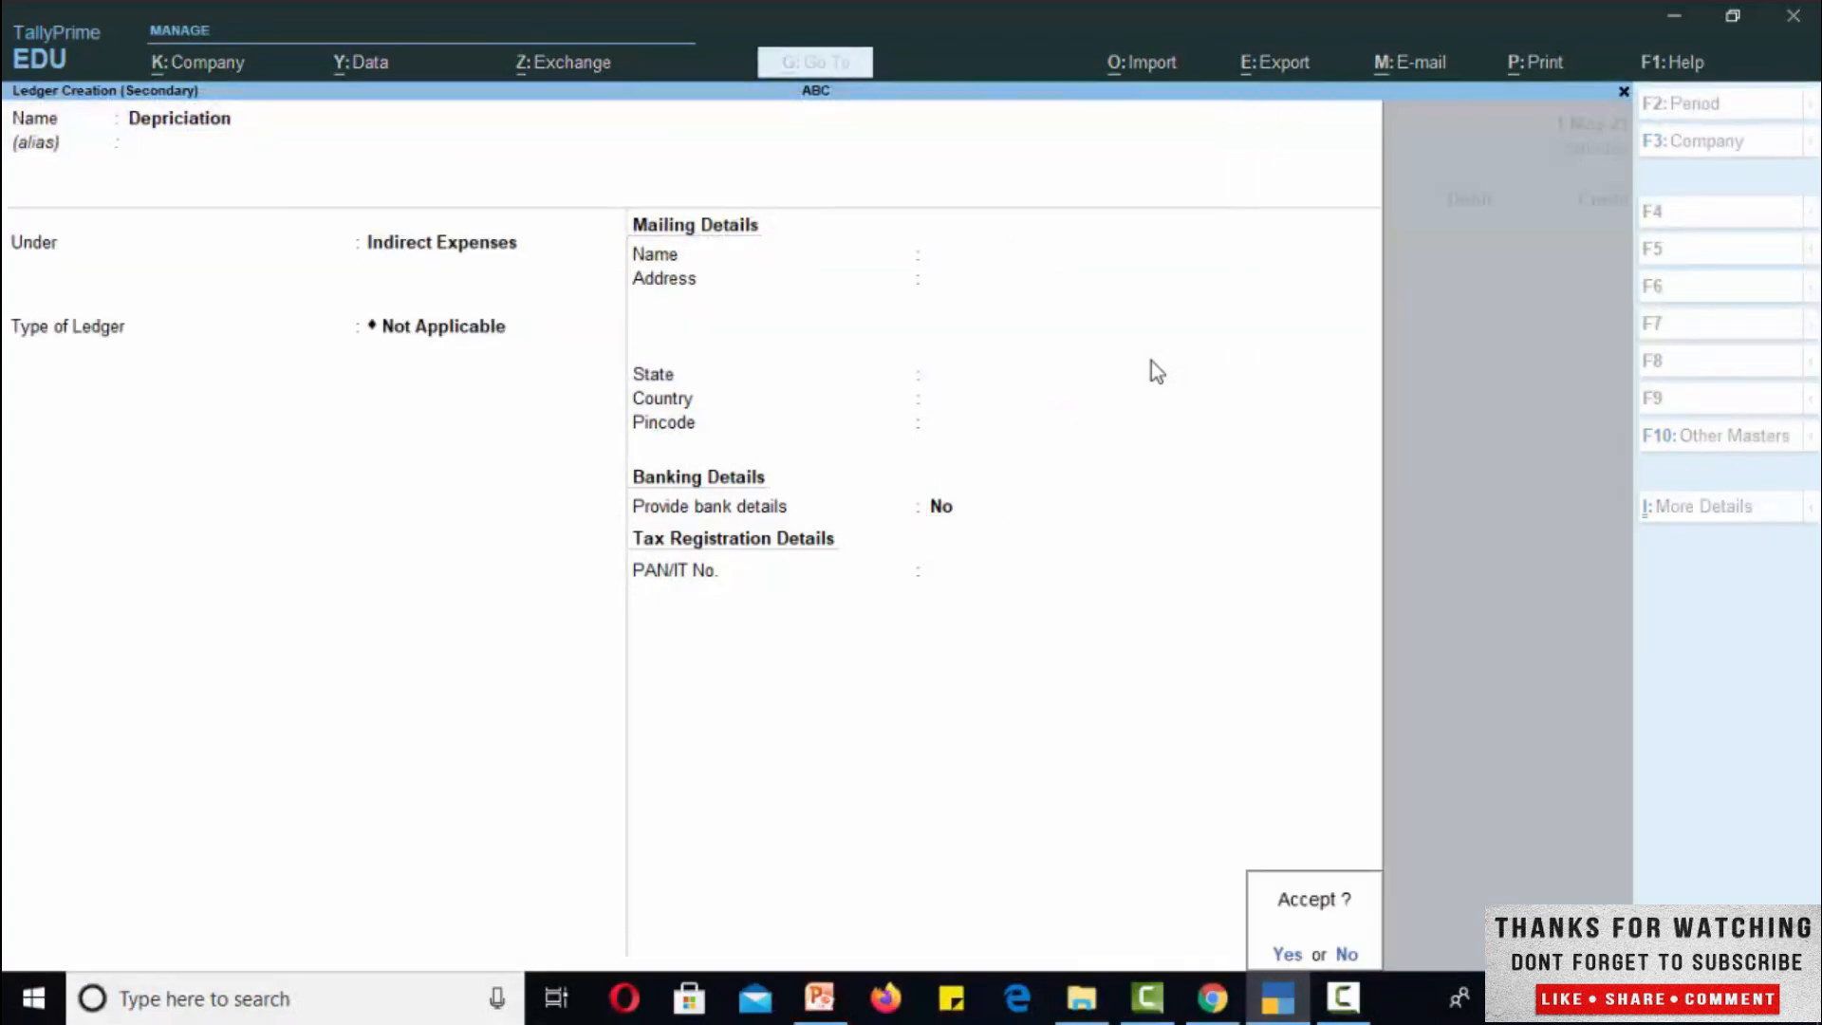
key(Return)
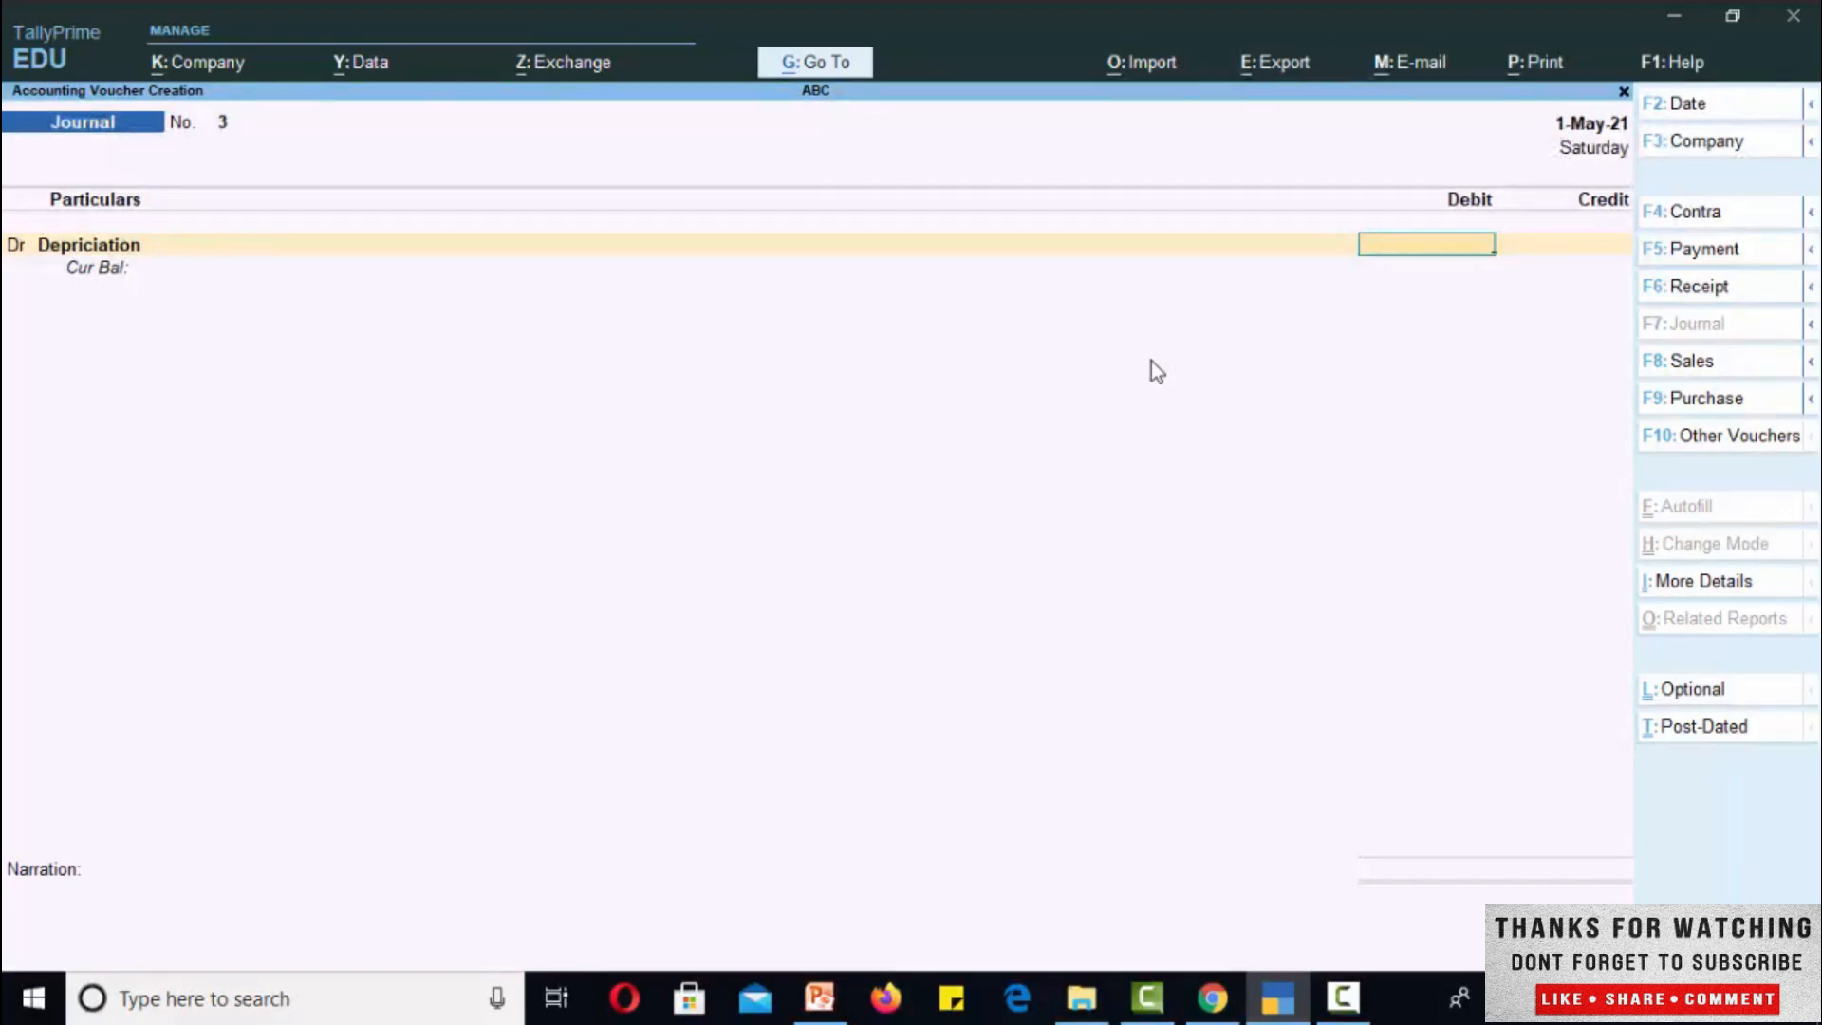
Step: Debit Depriciation with 4,500 and credit the same amount to the Bike ledger
text(4500)
key(Return)
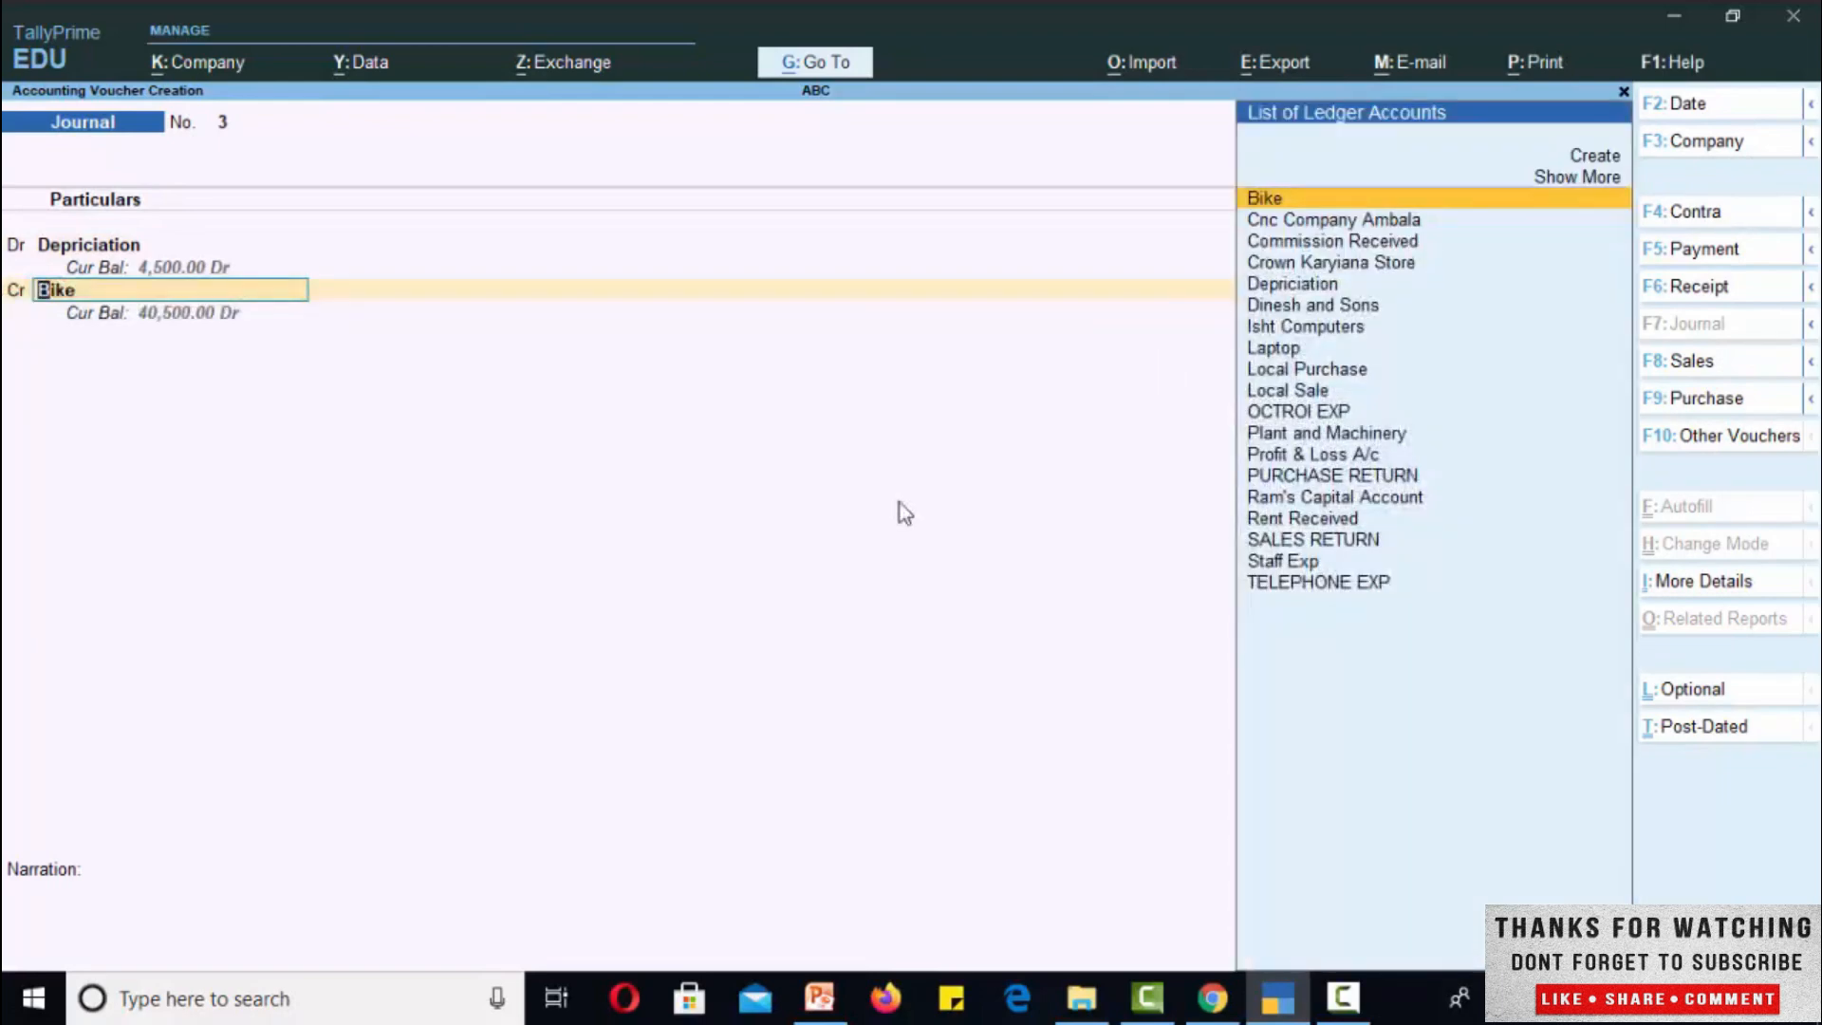
key(Return)
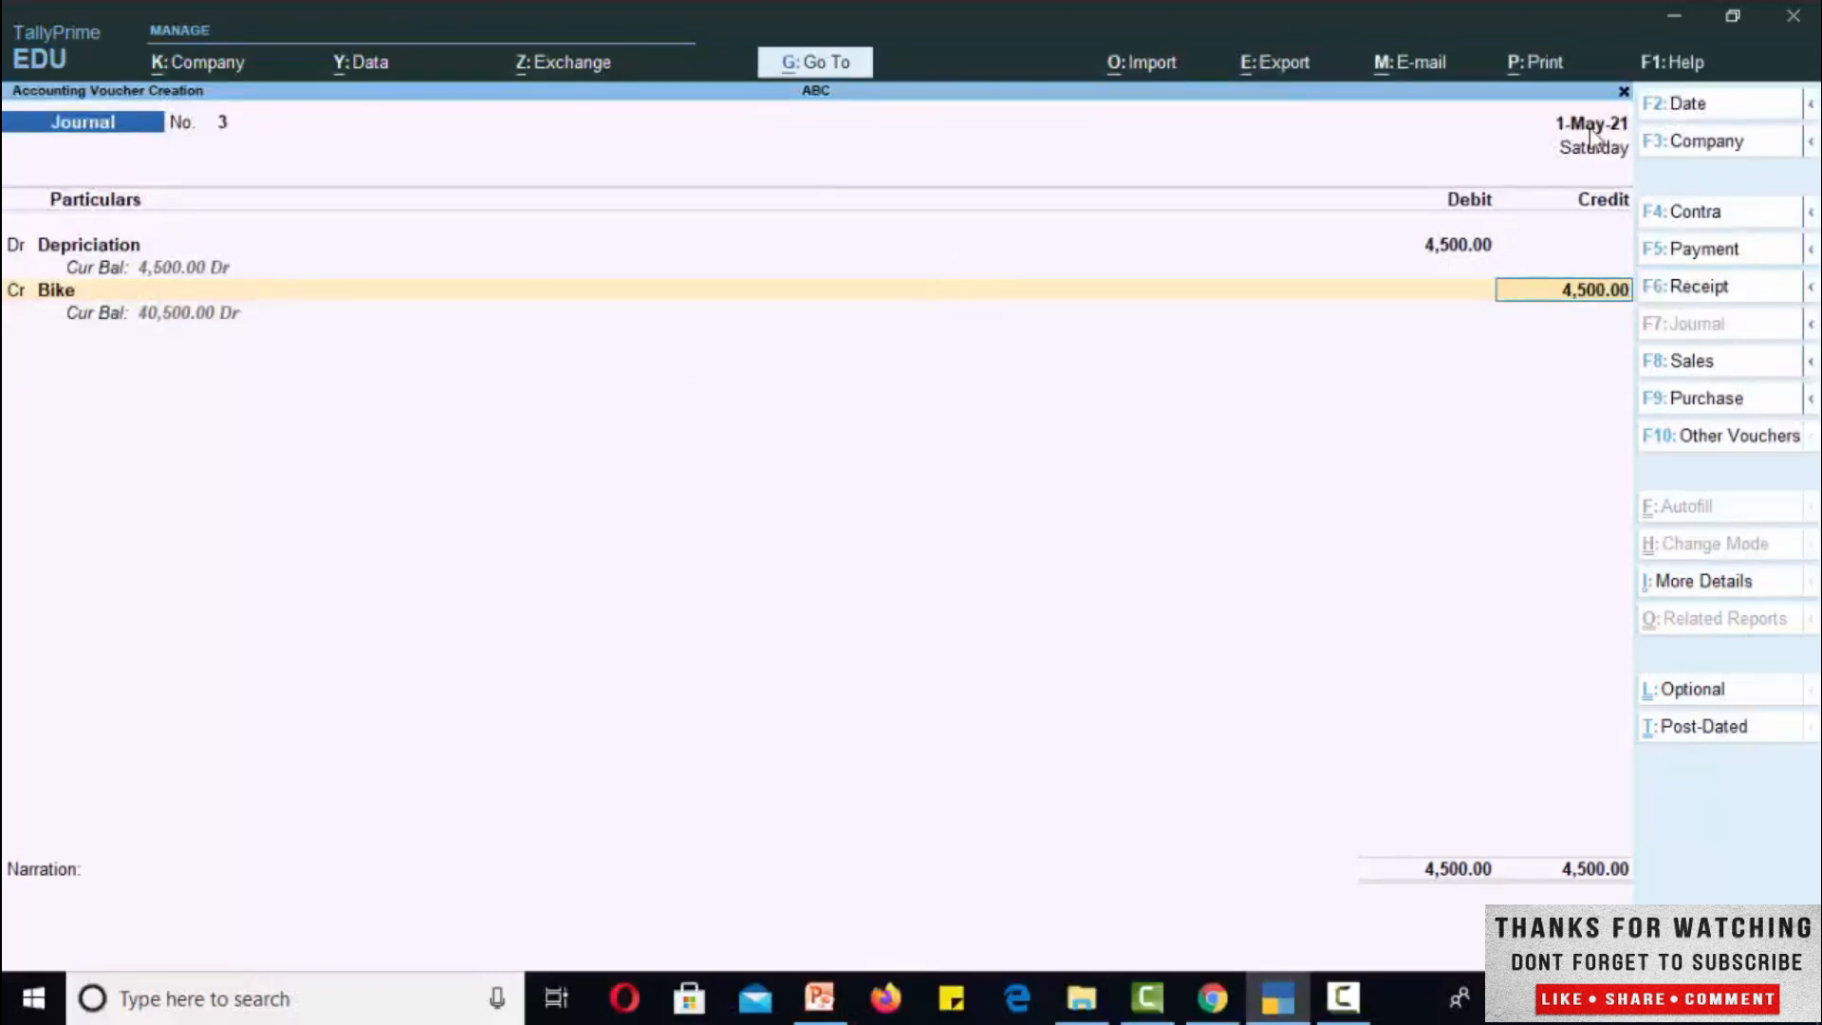
Step: Set the Bike depreciation journal voucher's date to 31-3-2022
click(1678, 105)
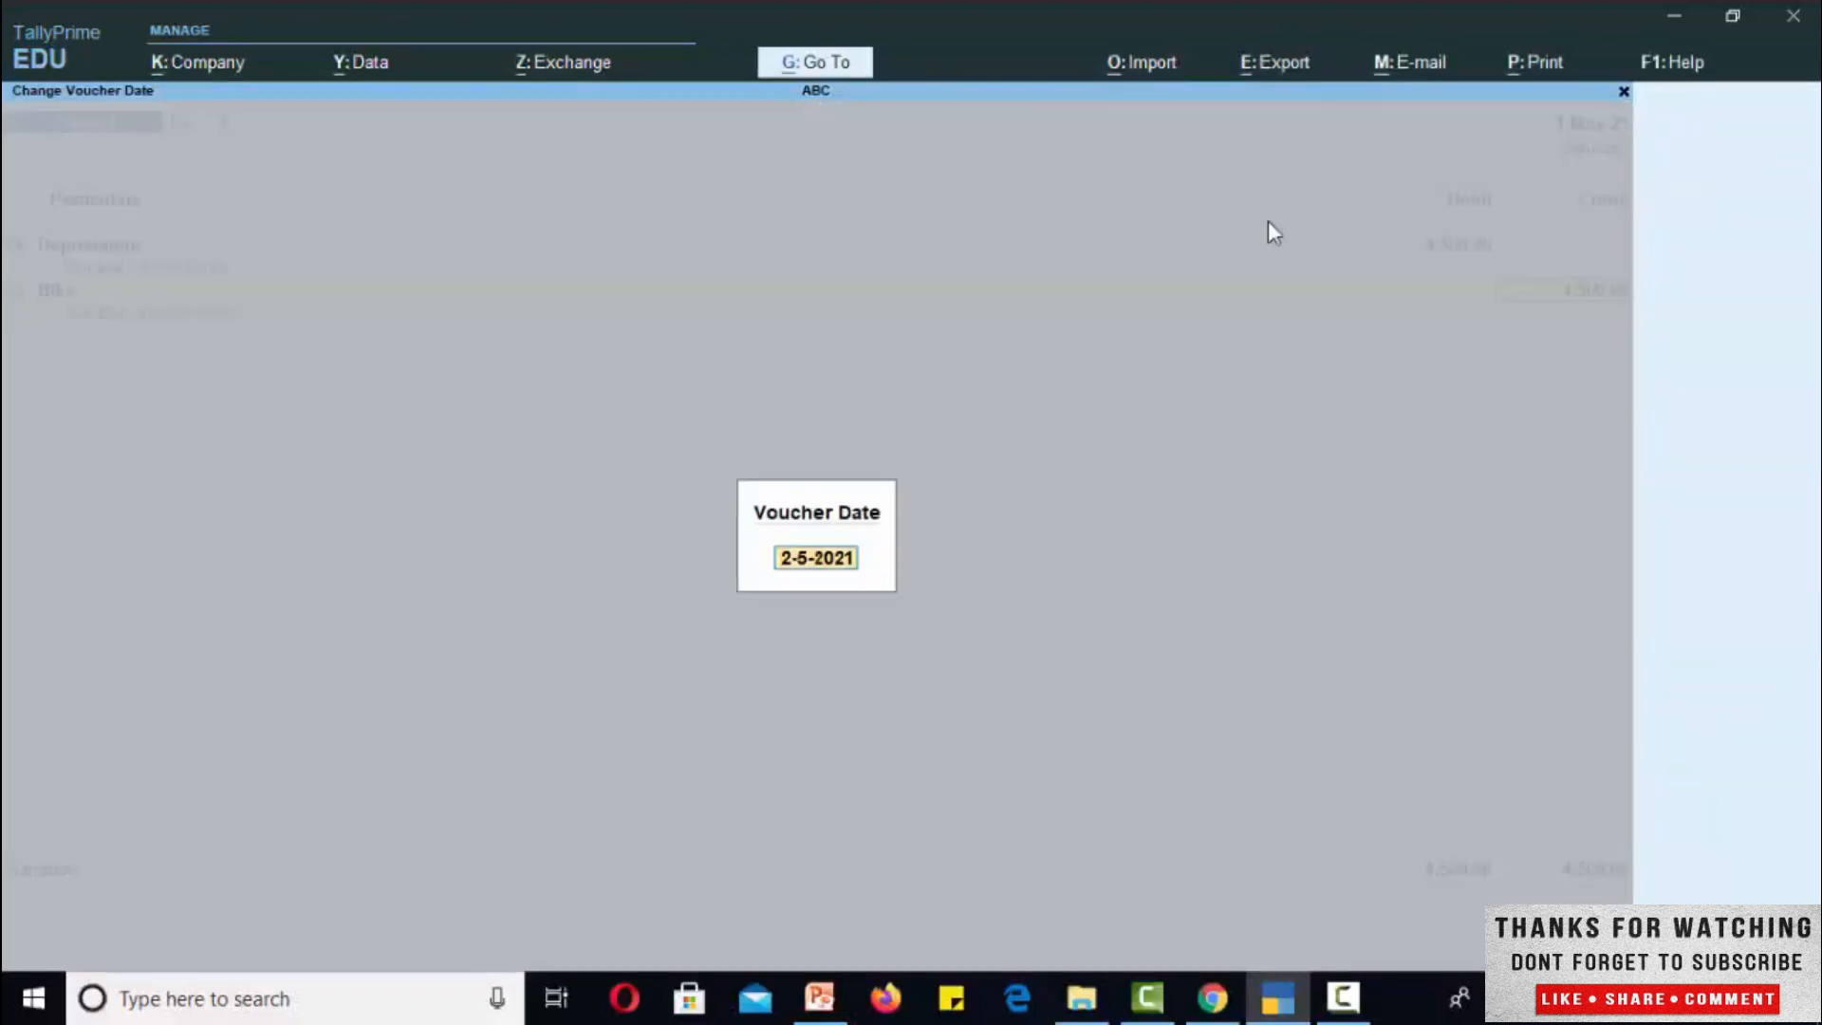
text(31-4)
key(BackSpace)
text(3-2022)
key(Return)
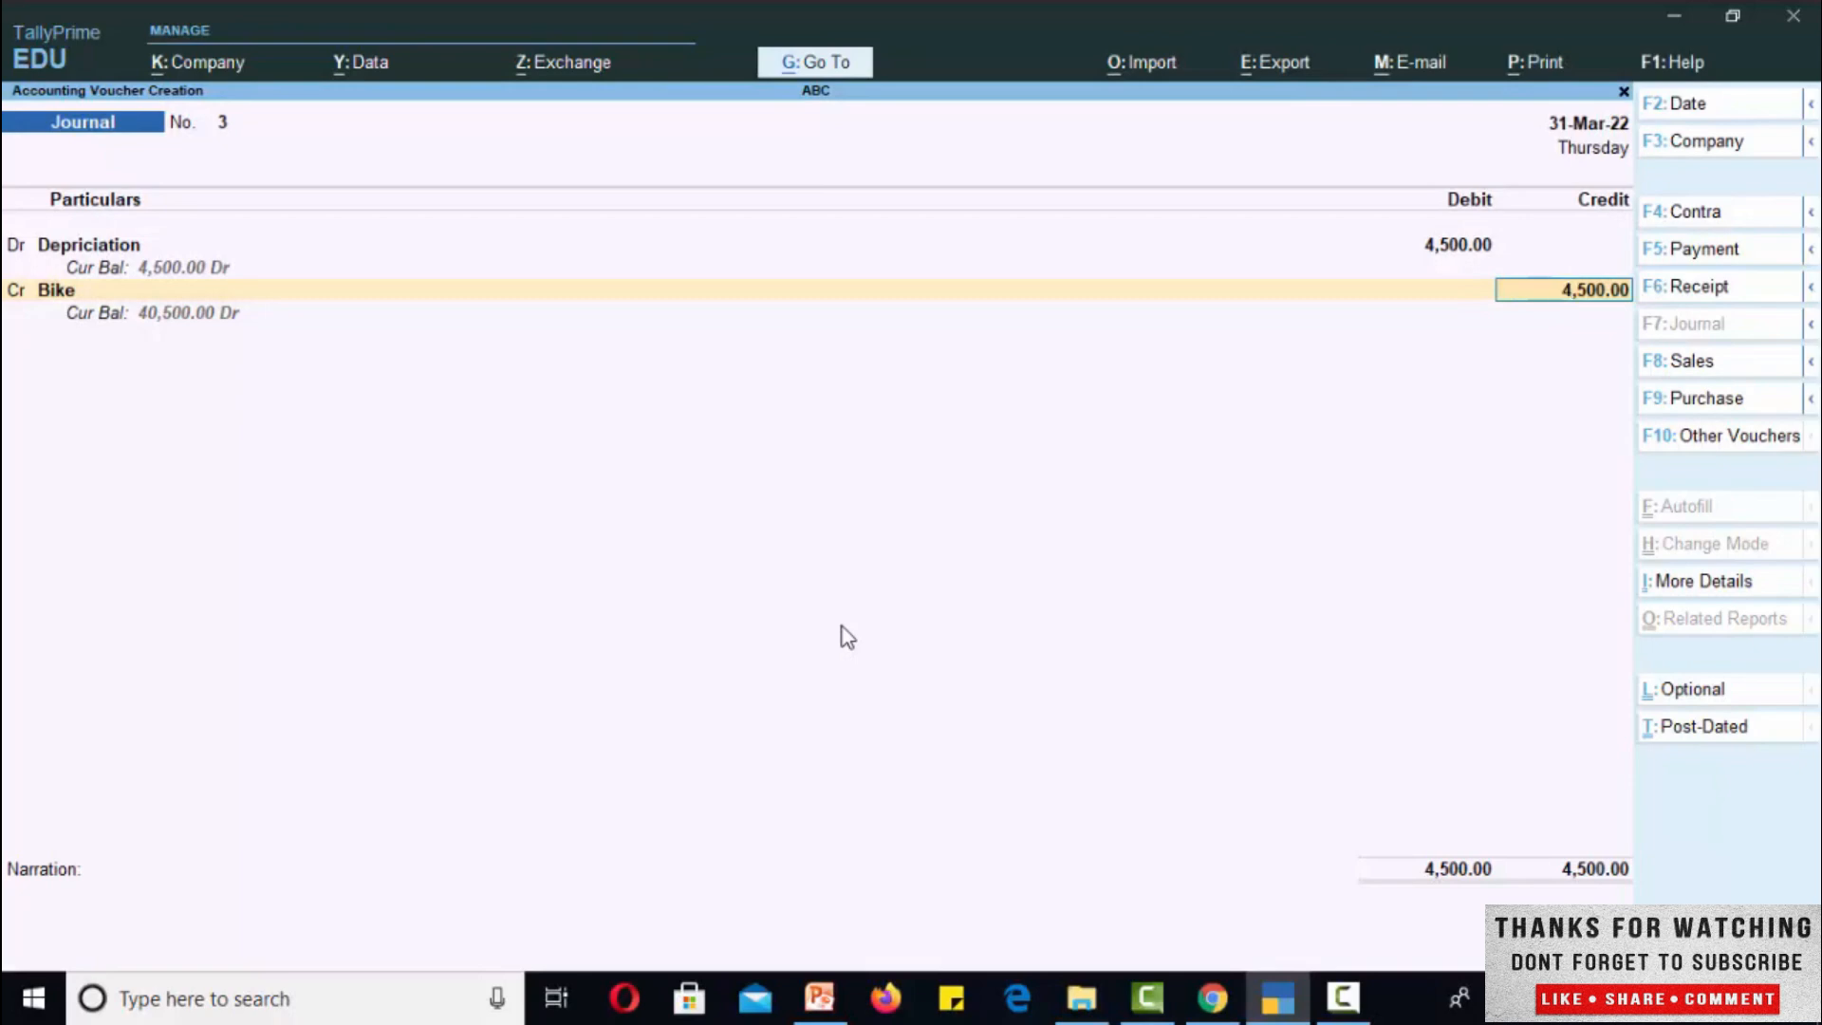
key(Return)
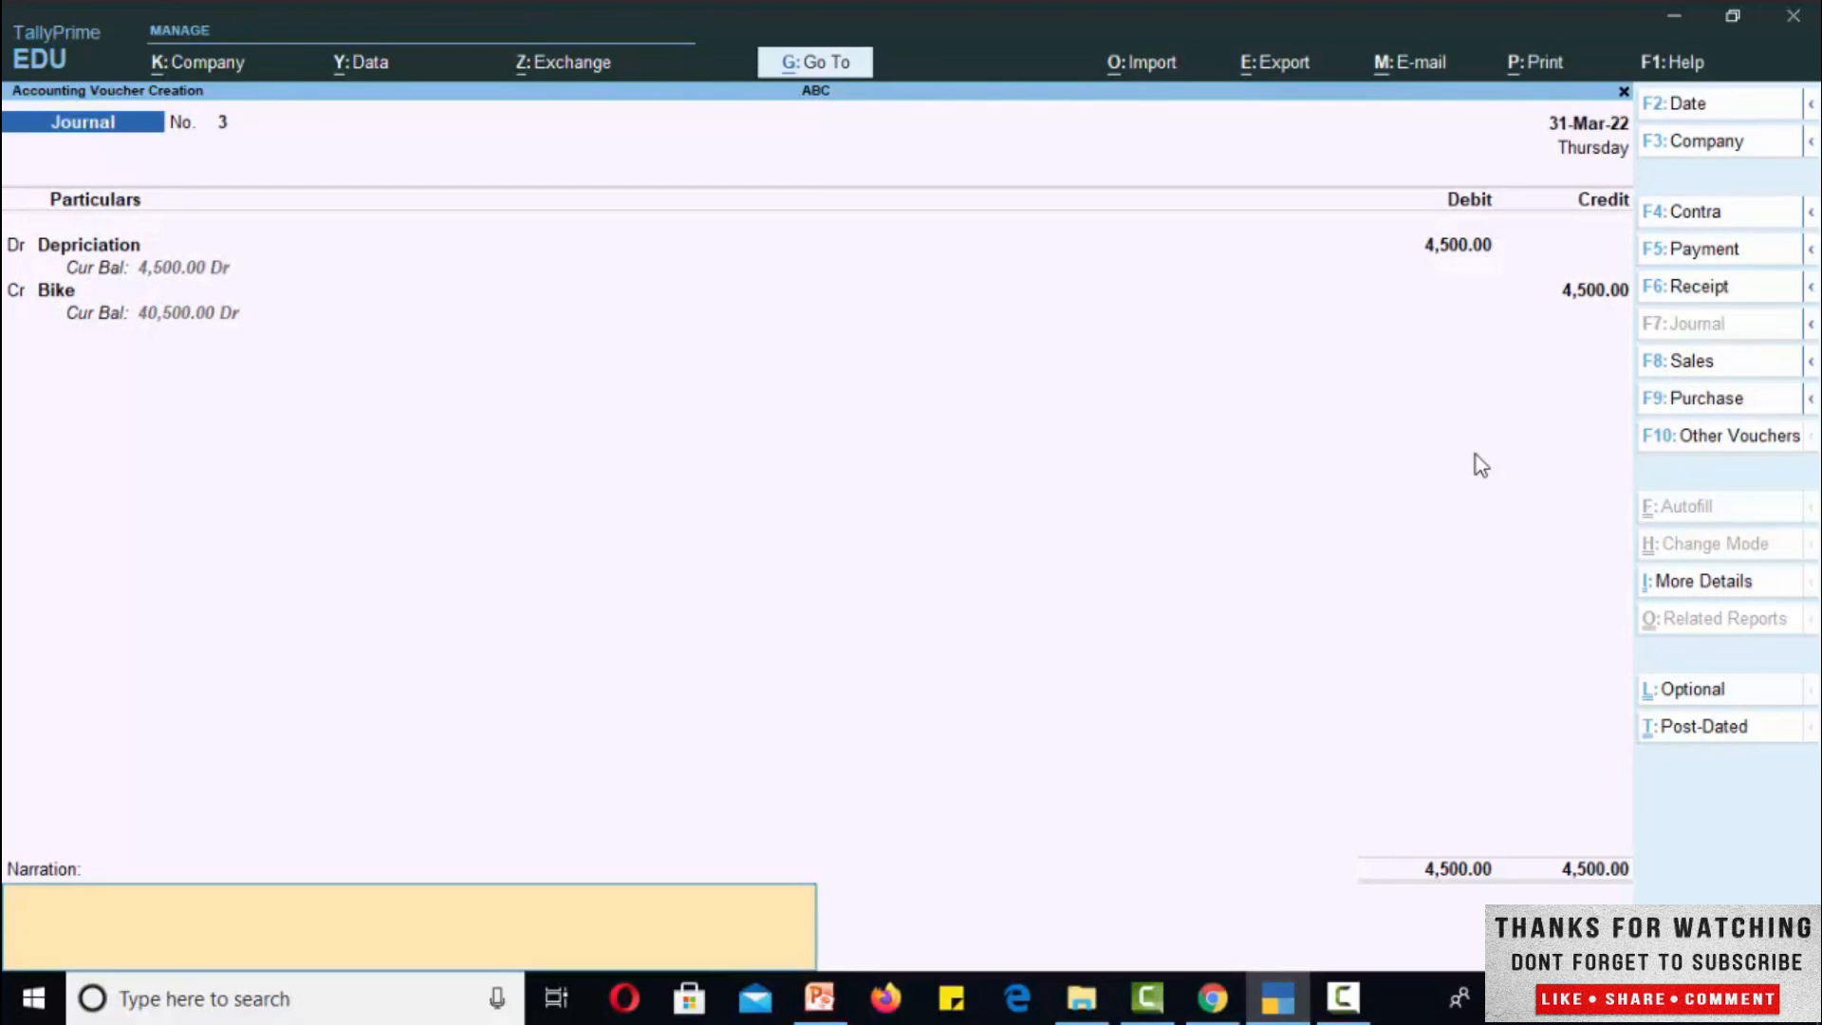
text(depriciation of bike is 4500 @10%)
key(Return)
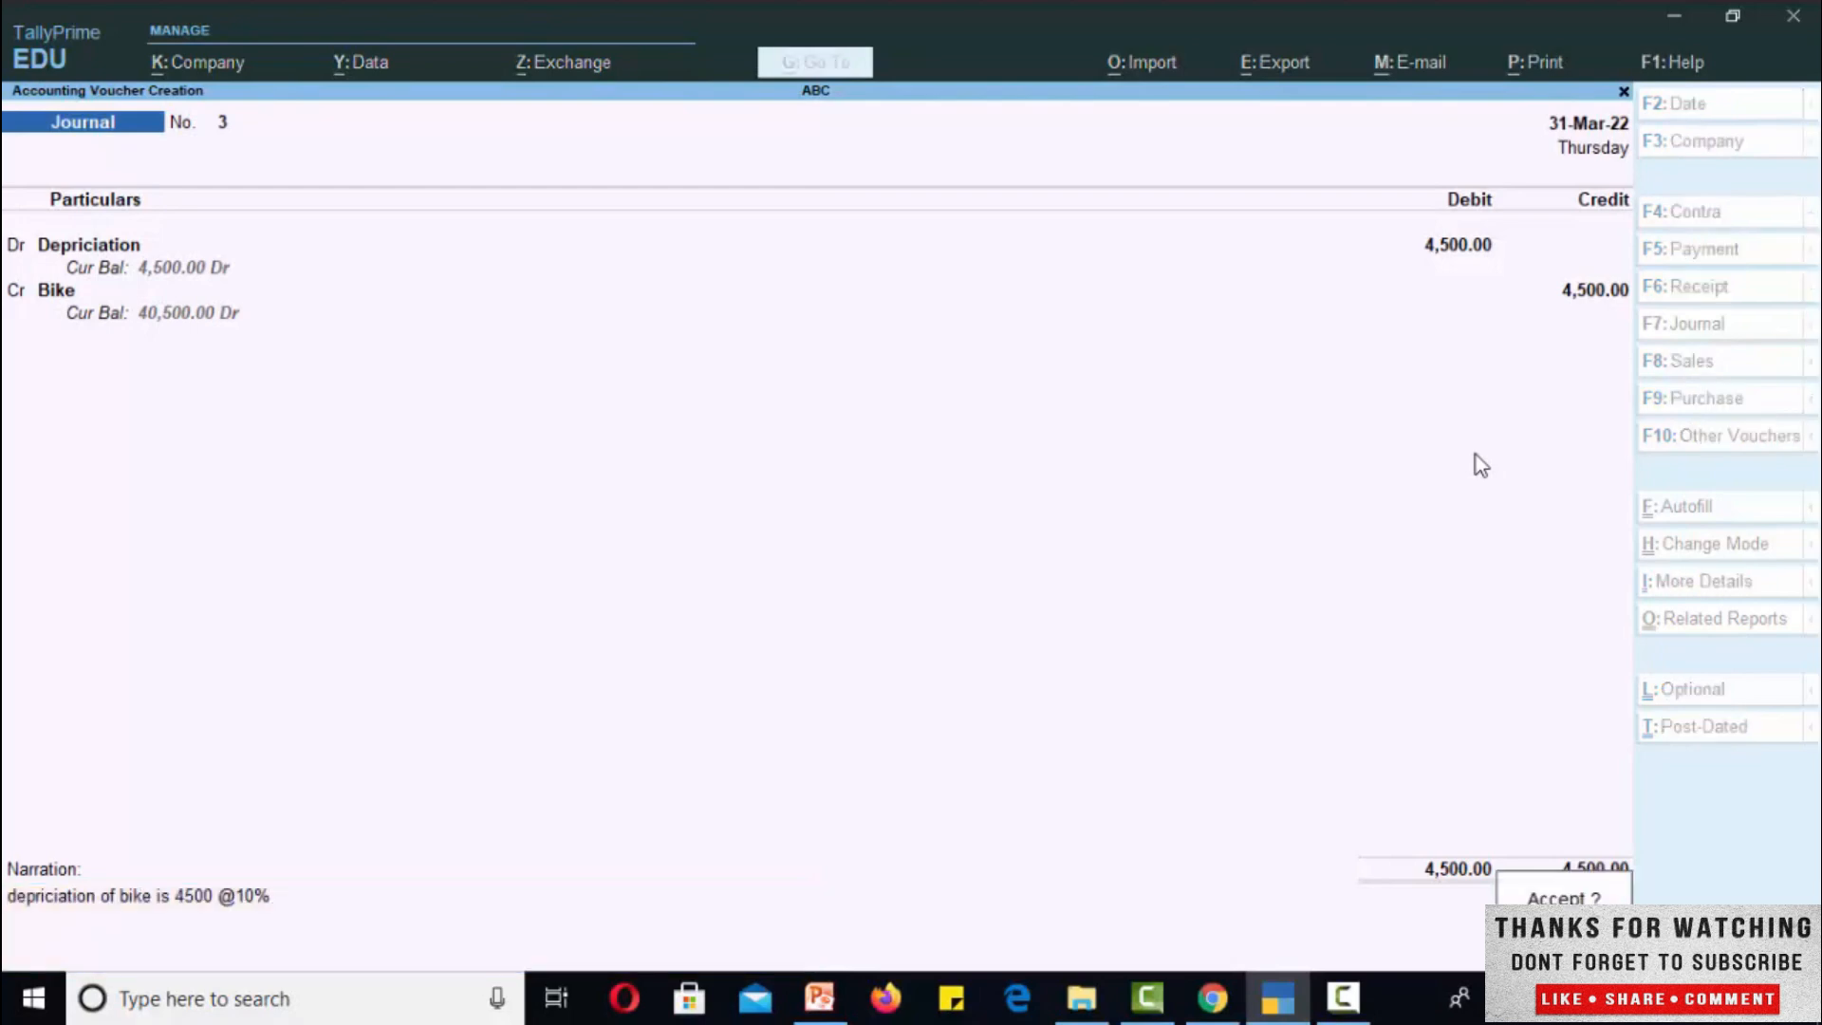
key(Return)
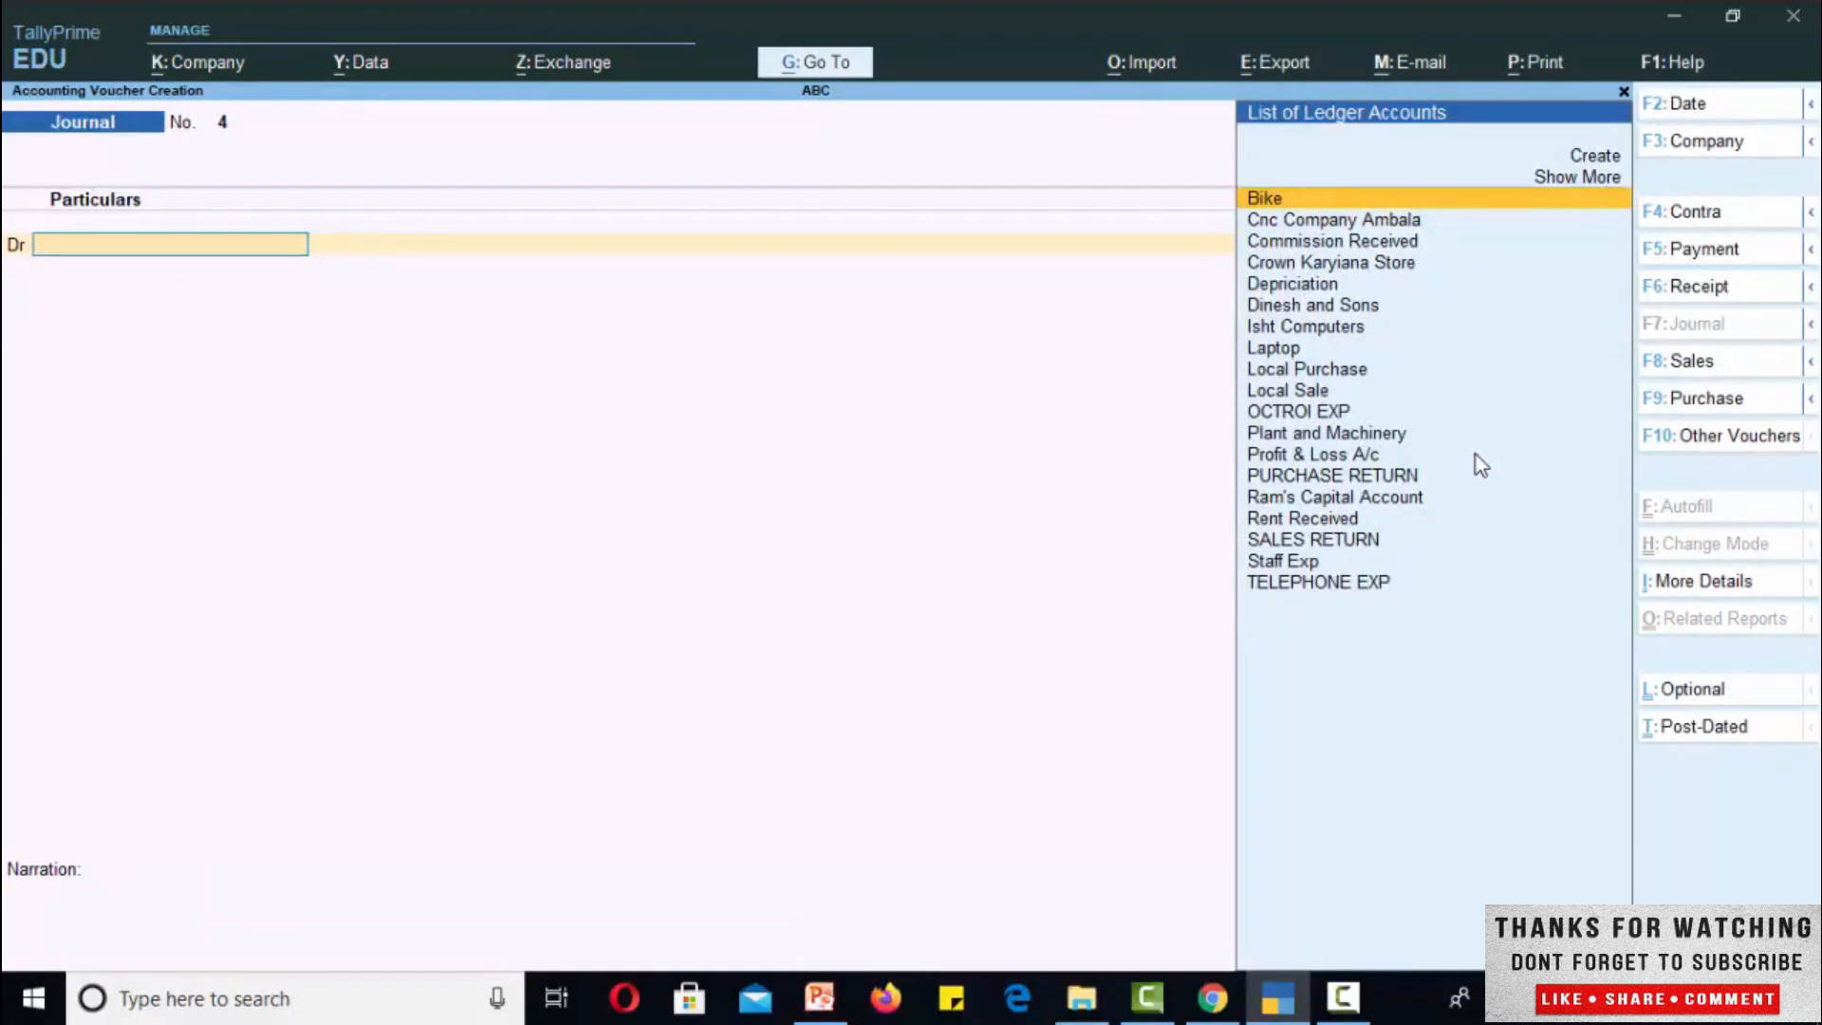
Step: Debit the Depriciation ledger with 10,000 in the new journal voucher
key(Down)
key(Down)
key(Down)
key(Down)
key(Return)
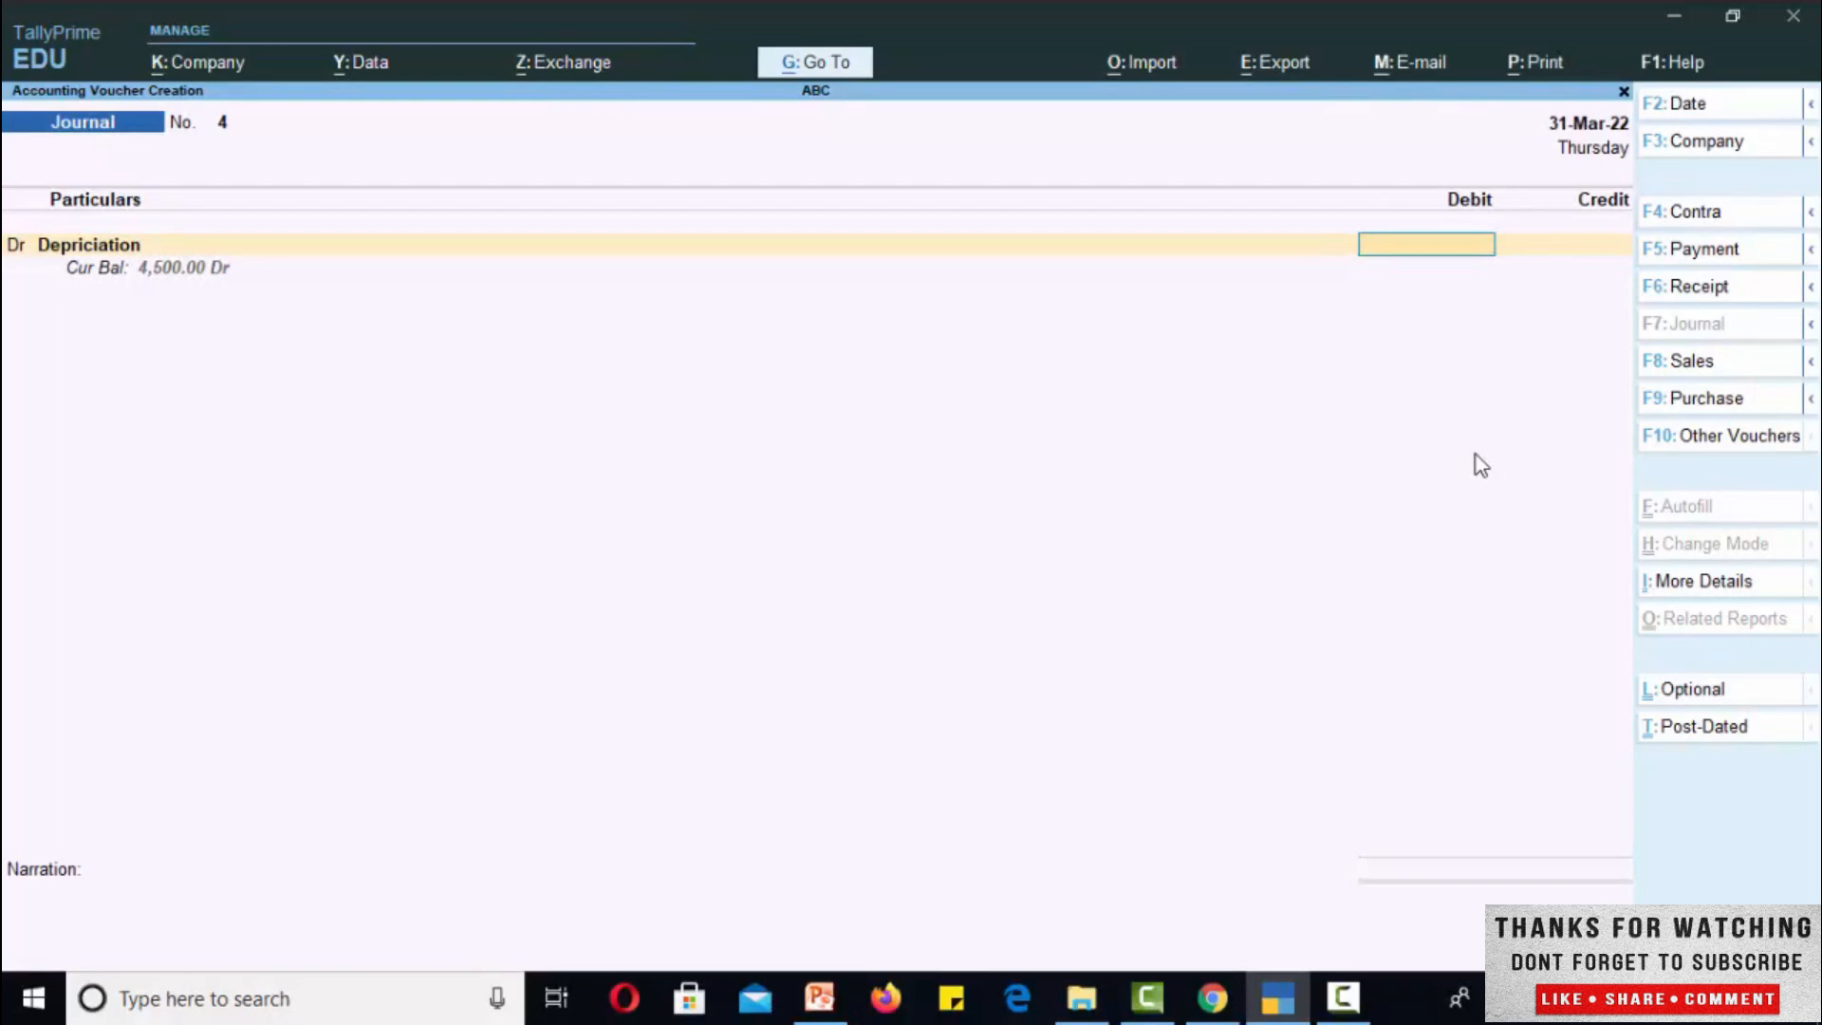
text(10000)
key(Return)
Step: Credit 10,000 to Plant and Machinery and save the journal voucher without a narration
key(Return)
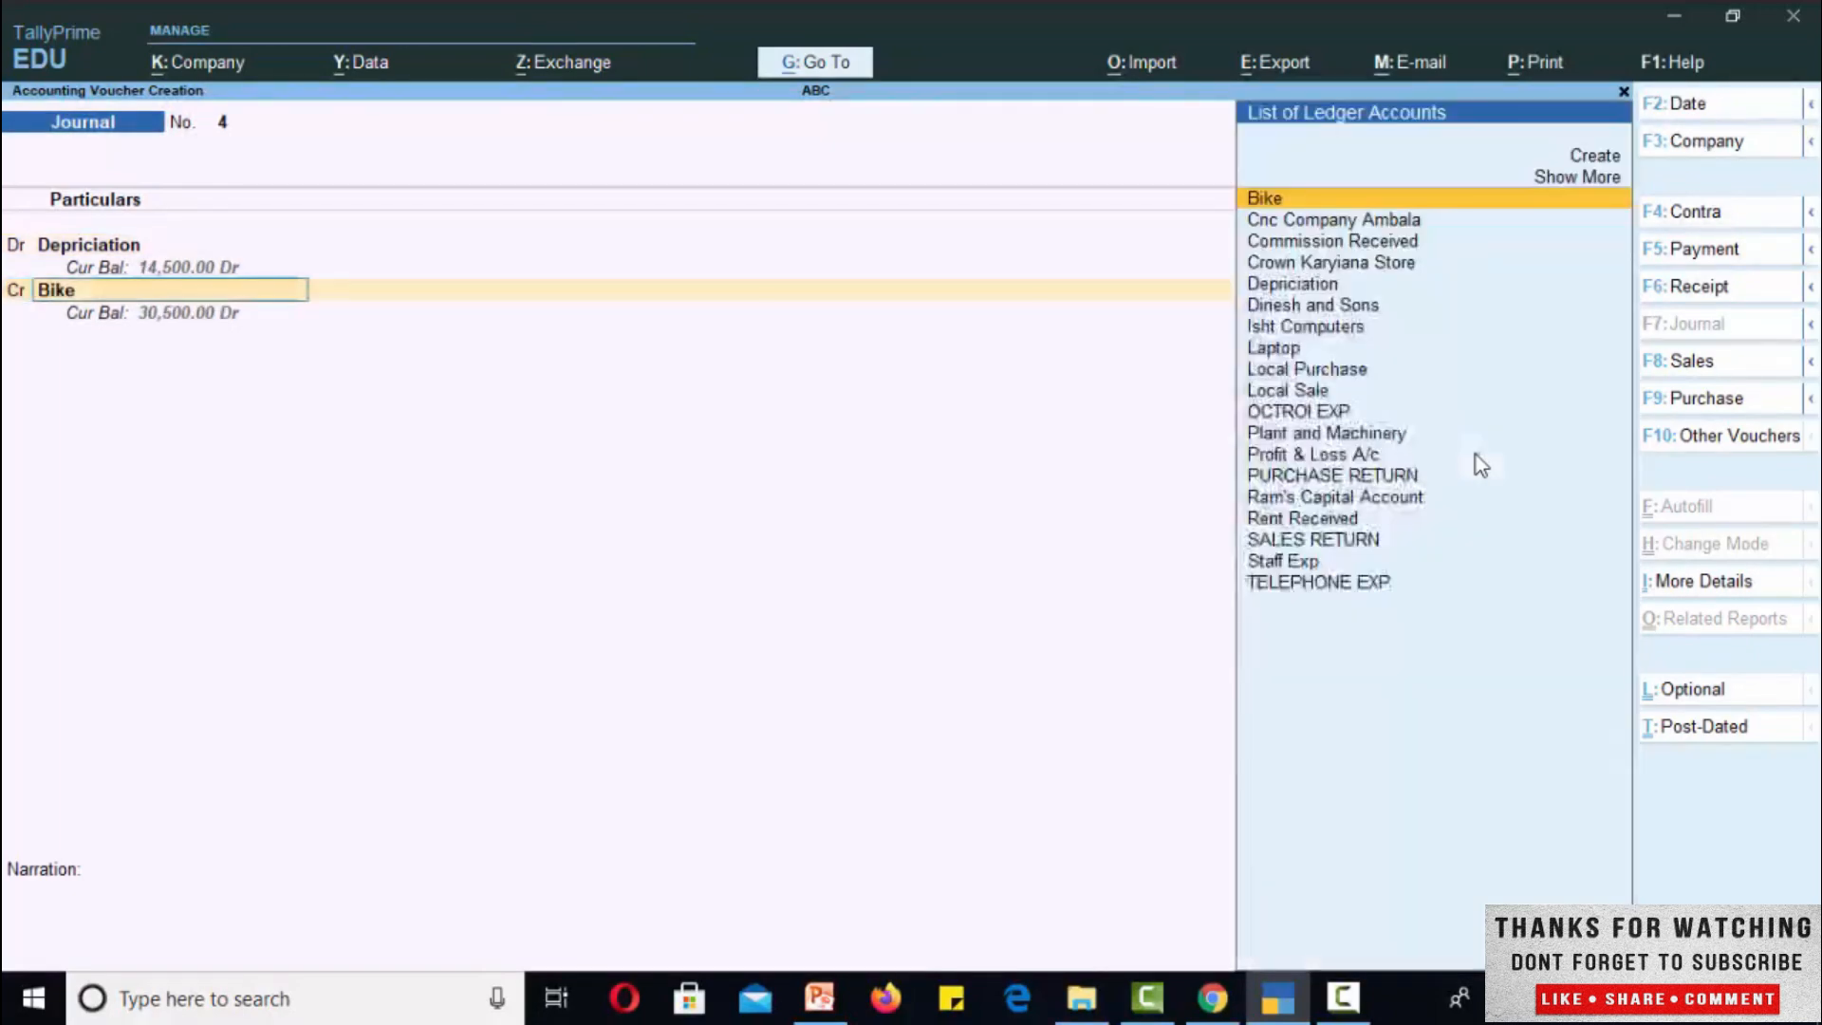
key(Down)
key(Down)
key(Down)
key(Down)
key(Down)
key(Down)
key(Down)
key(Down)
key(Down)
key(Down)
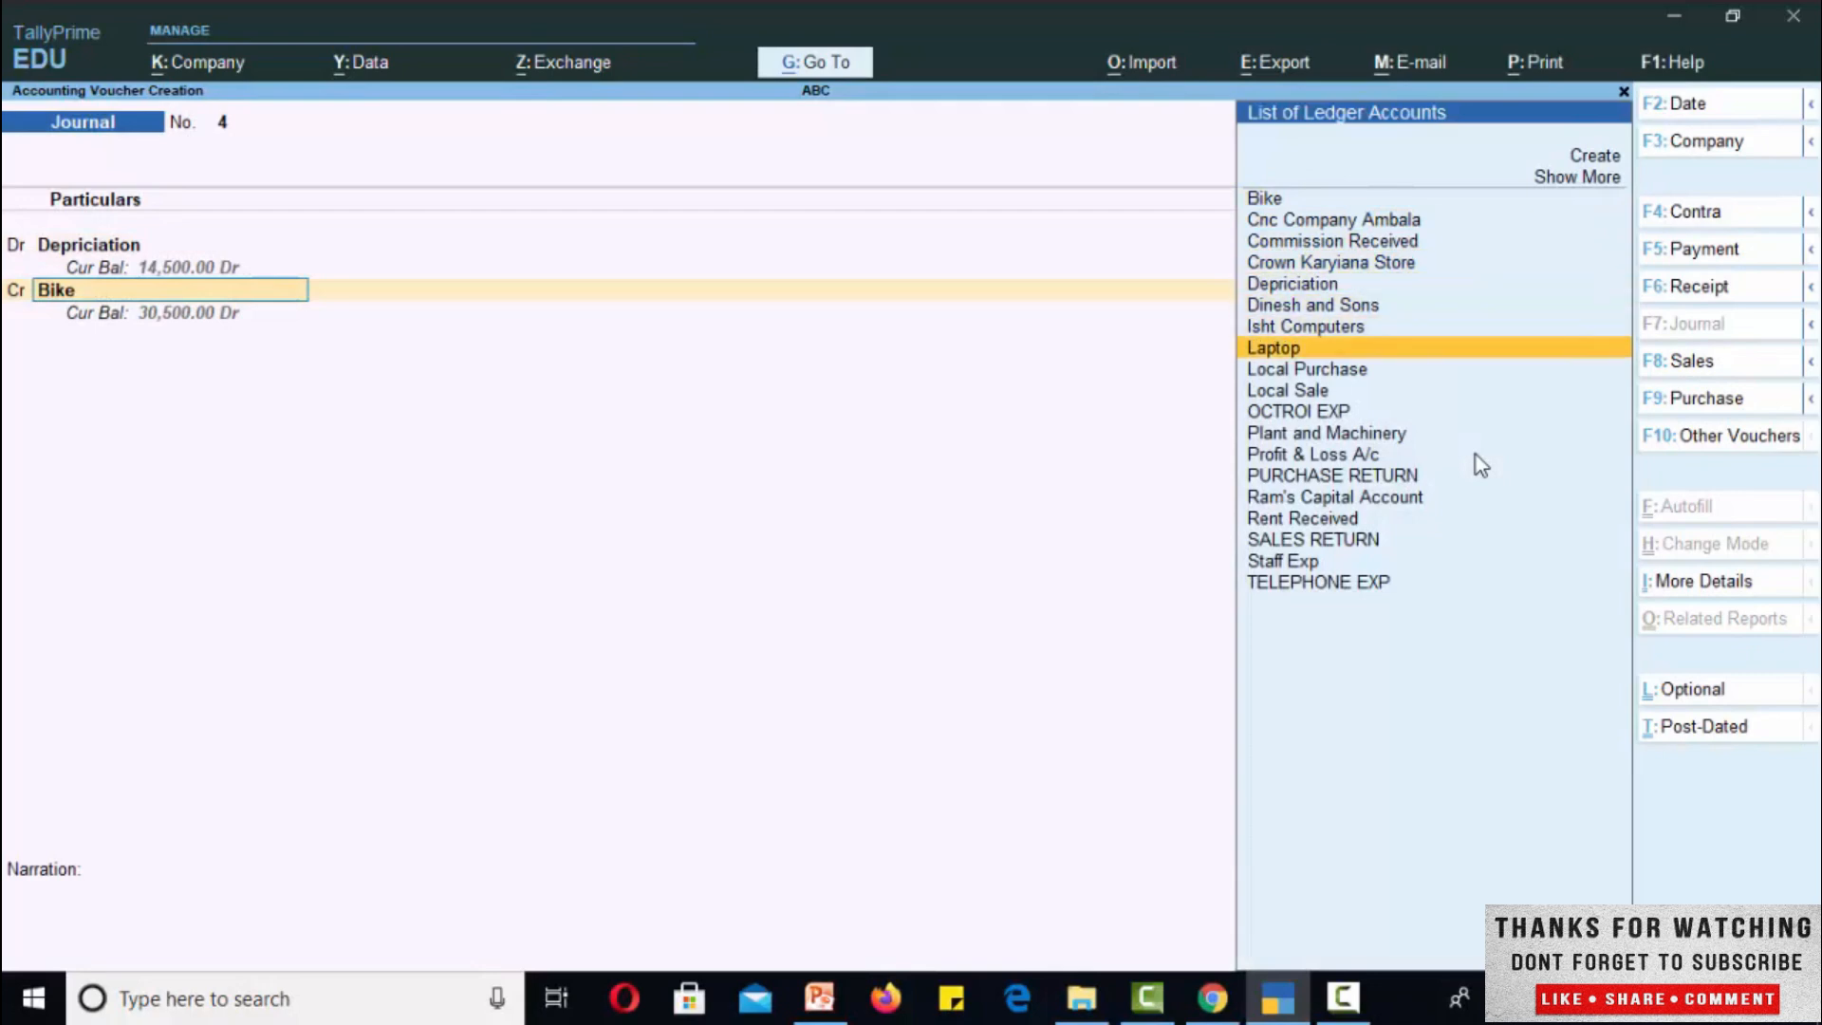
key(Down)
key(Return)
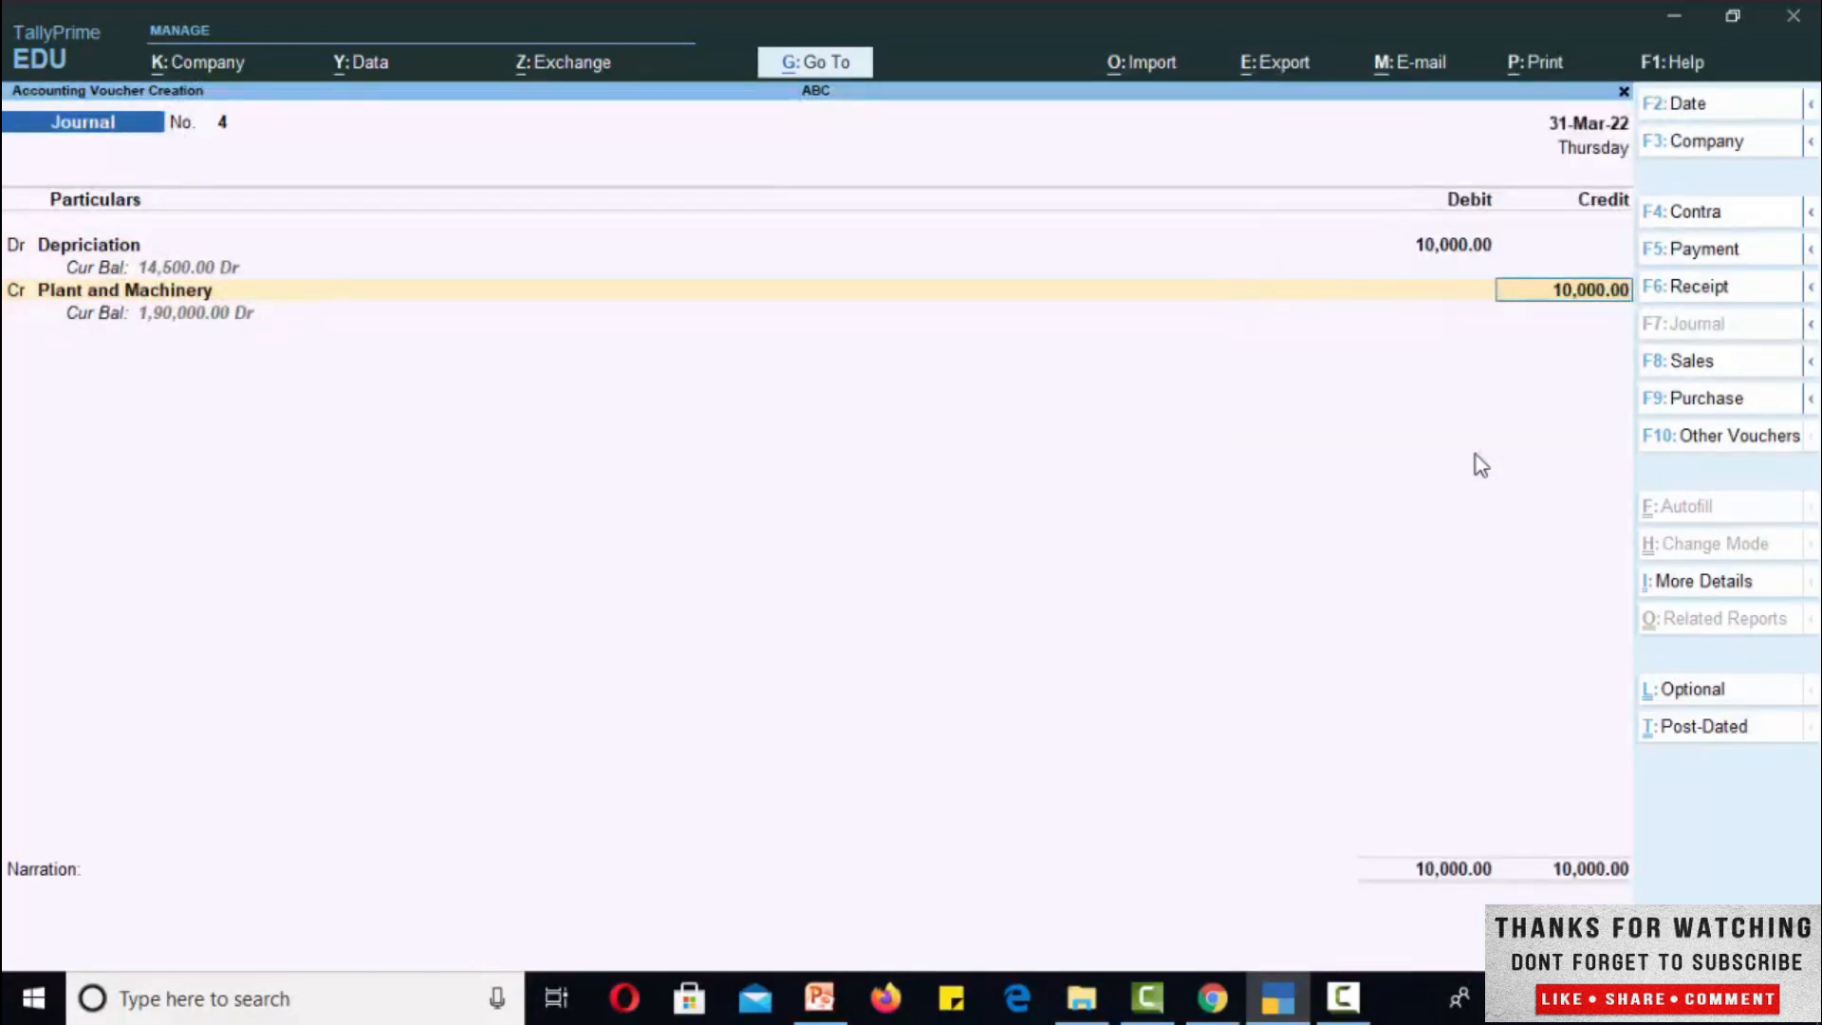
key(Return)
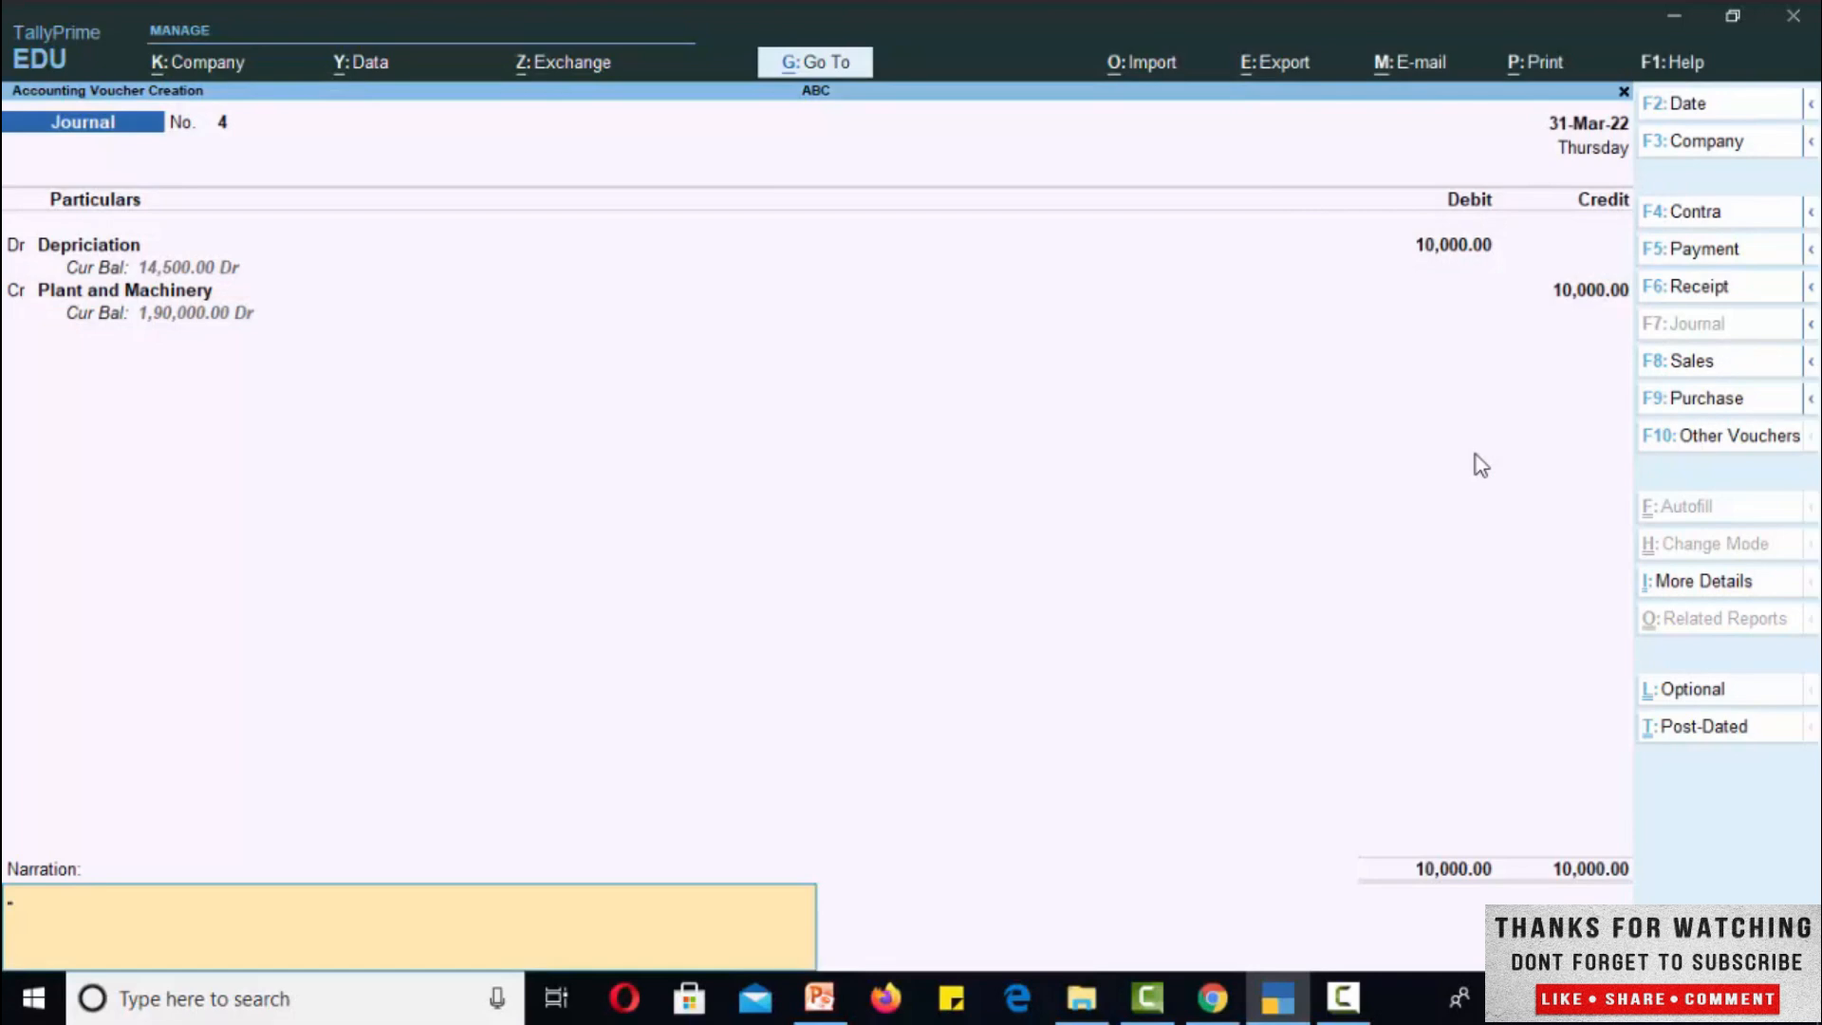
key(Return)
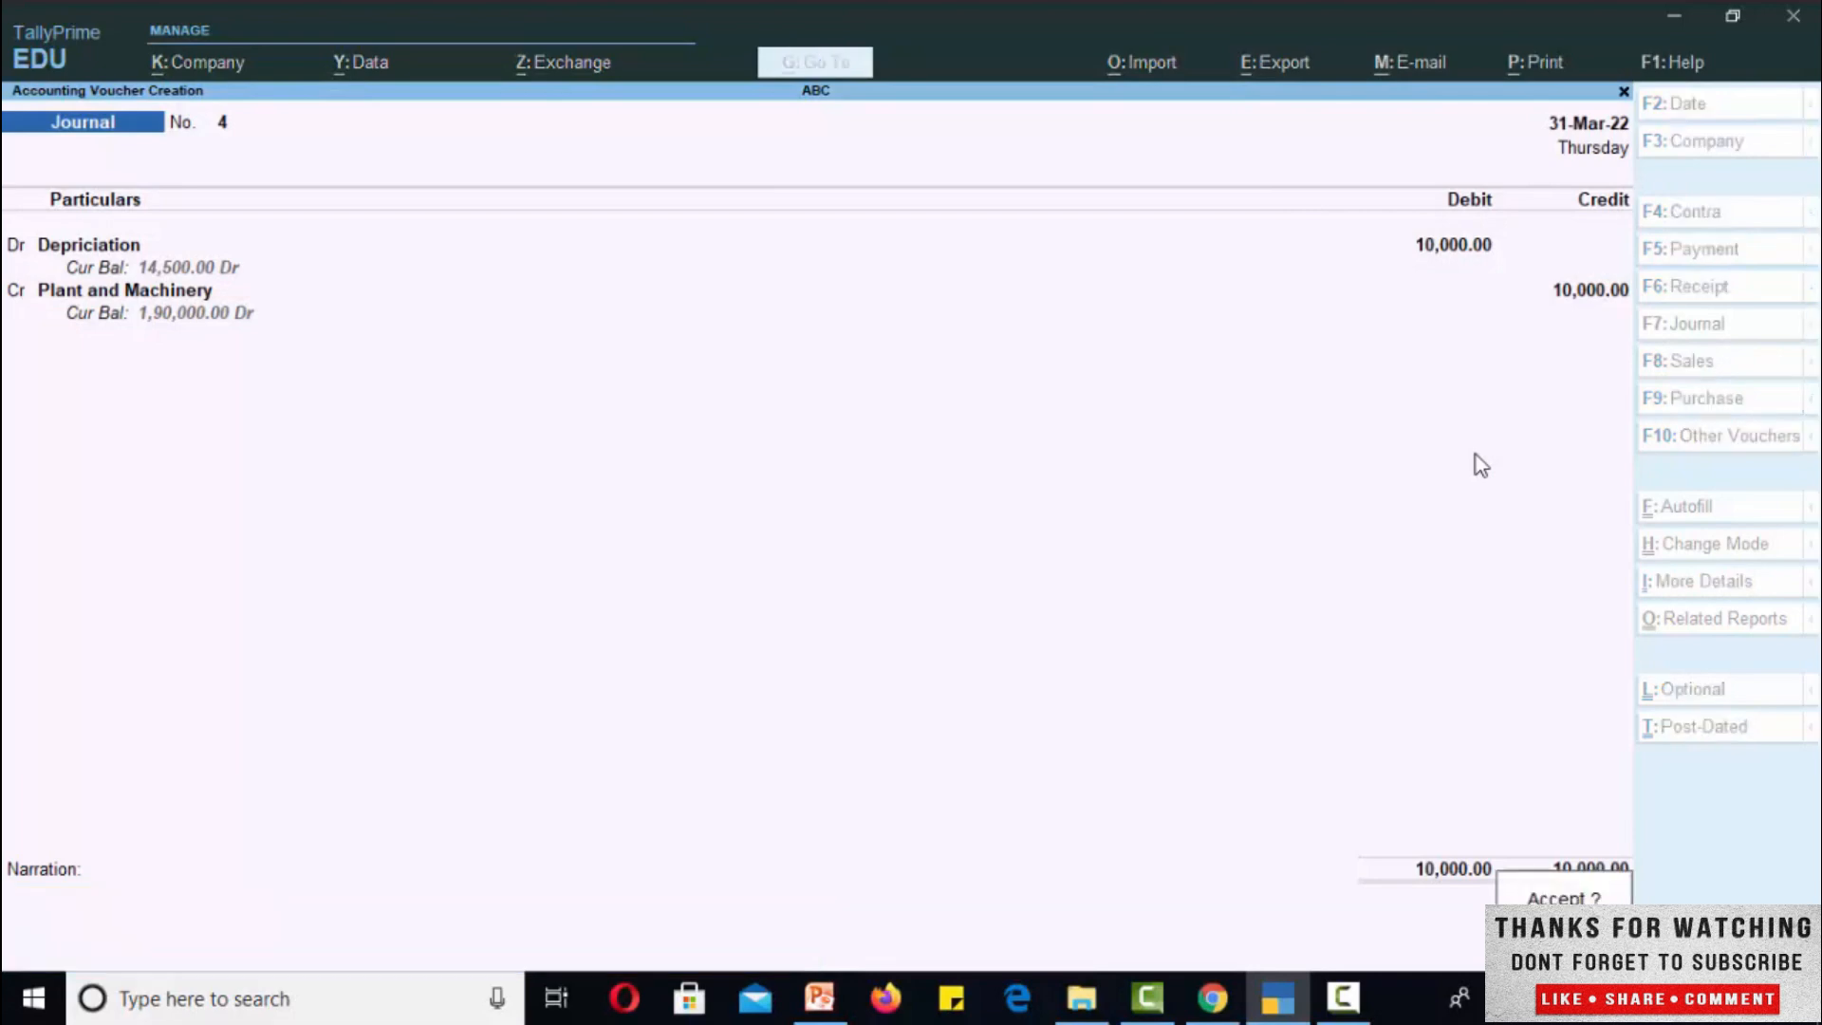
key(Return)
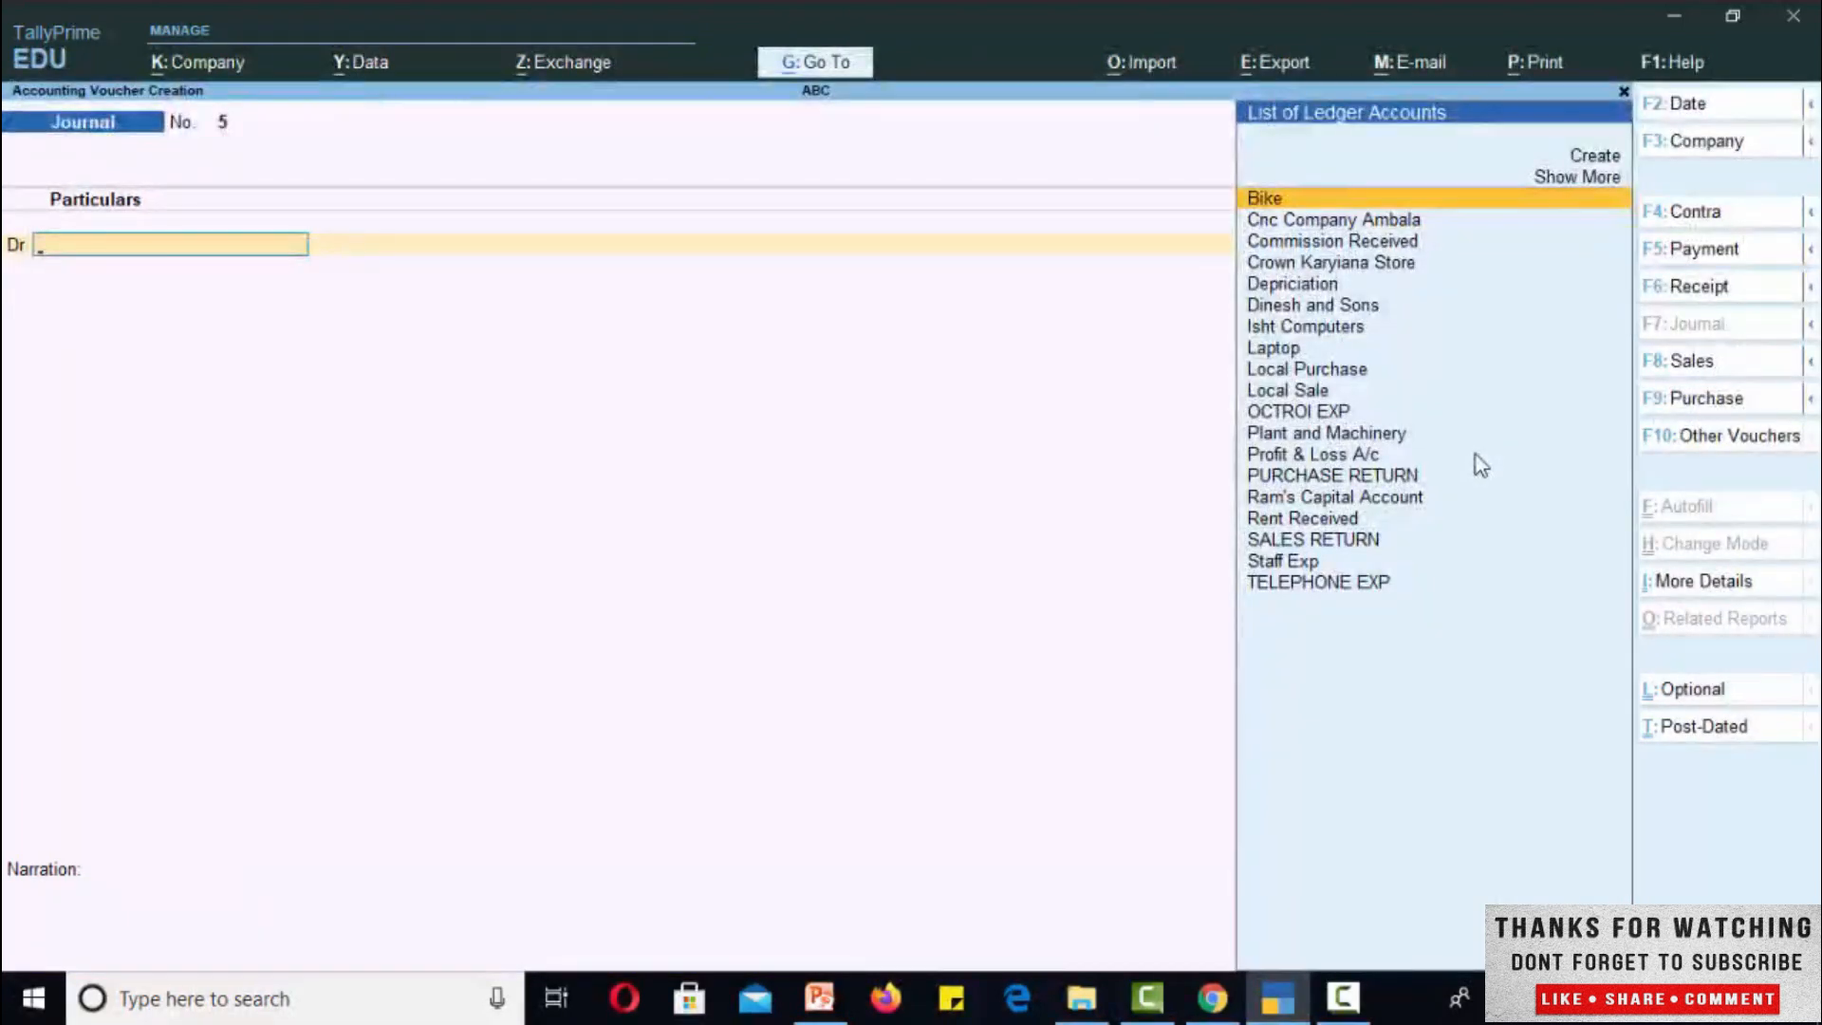
Step: Leave voucher entry and open the Balance Sheet from the Gateway of Tally
key(Escape)
key(Return)
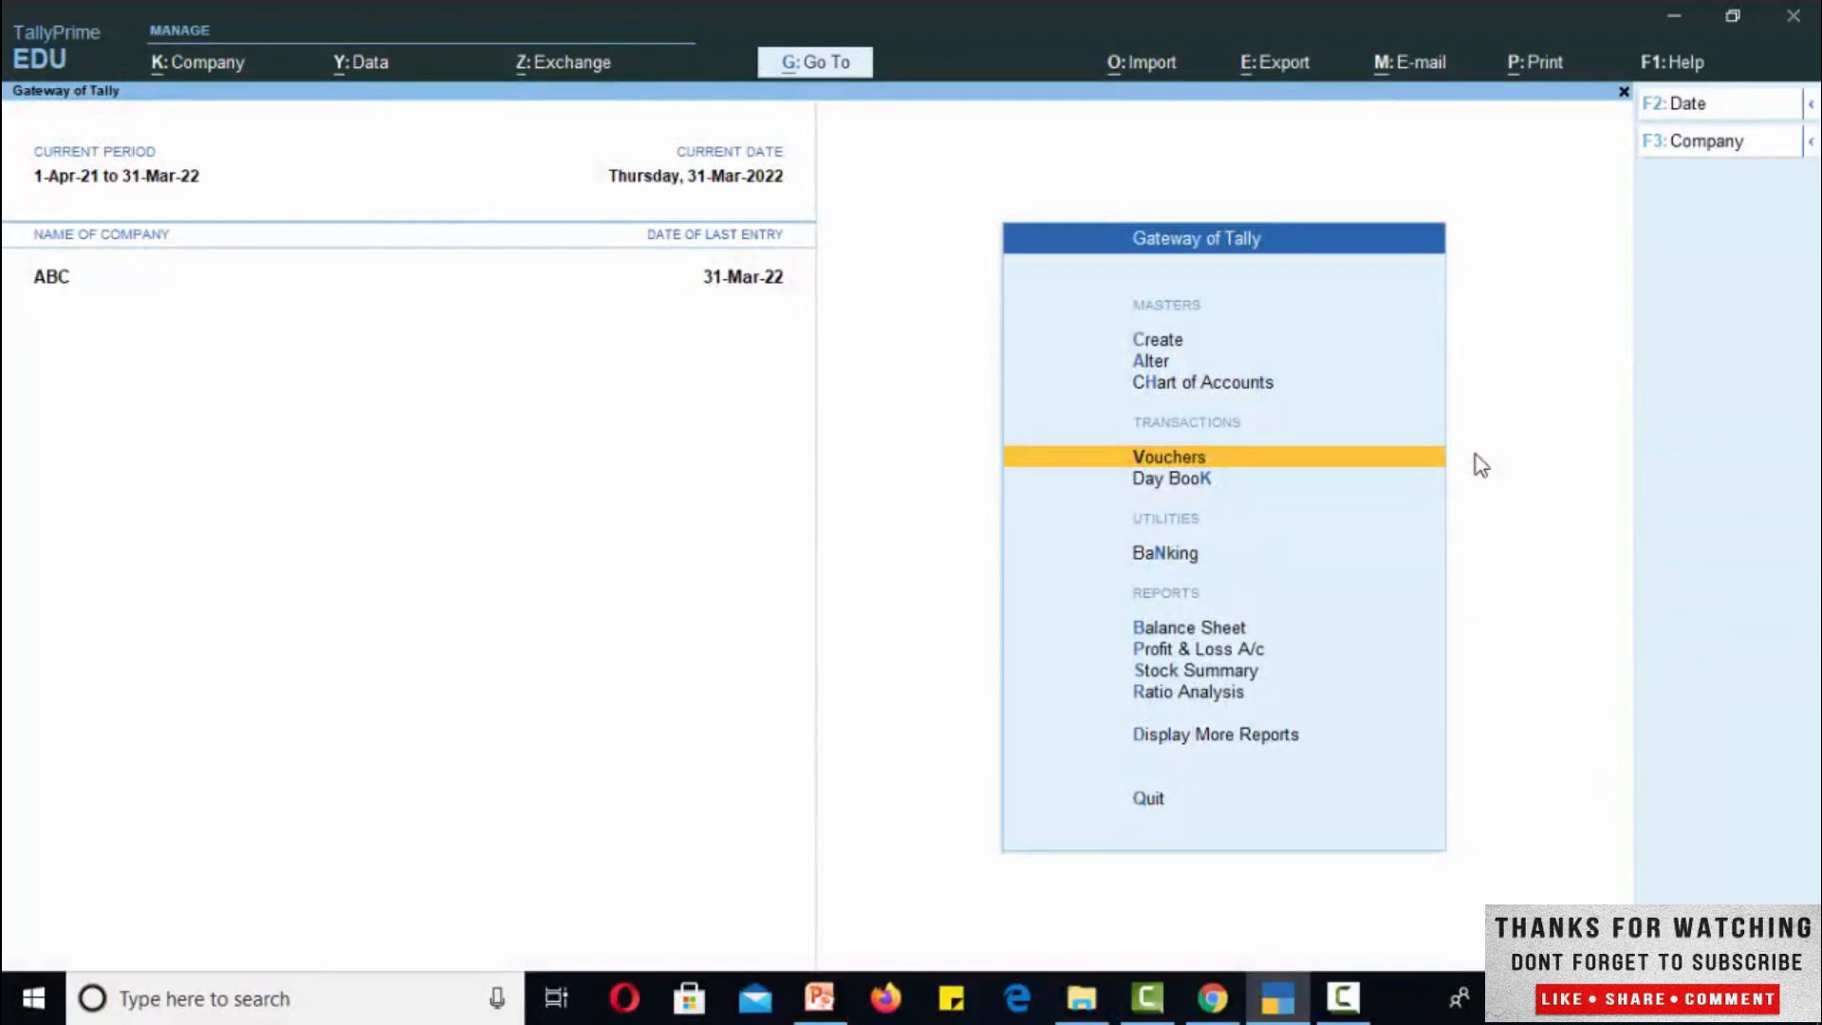
key(Down)
key(Down)
key(Down)
key(Down)
key(Up)
key(Return)
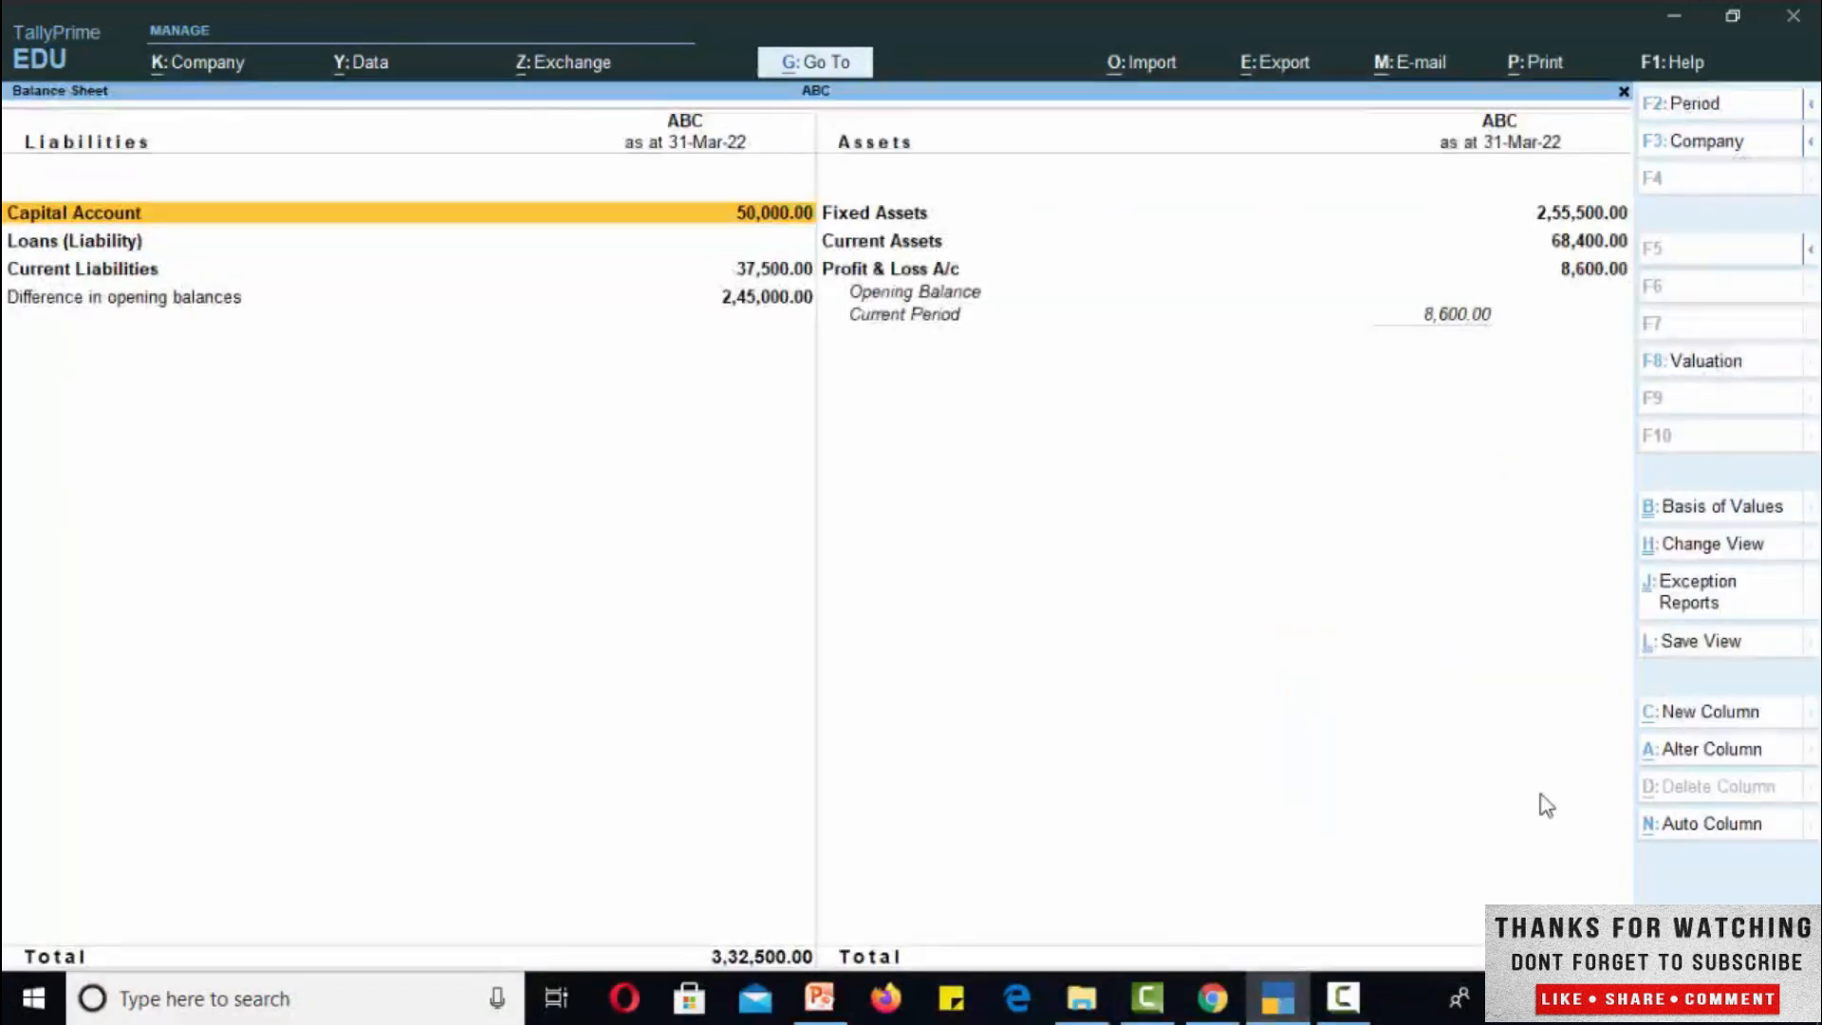
Step: Drill down from Fixed Assets through the Bike ledger's March entries to its depreciation voucher, and return to the Fixed Assets summary
key(Right)
key(Return)
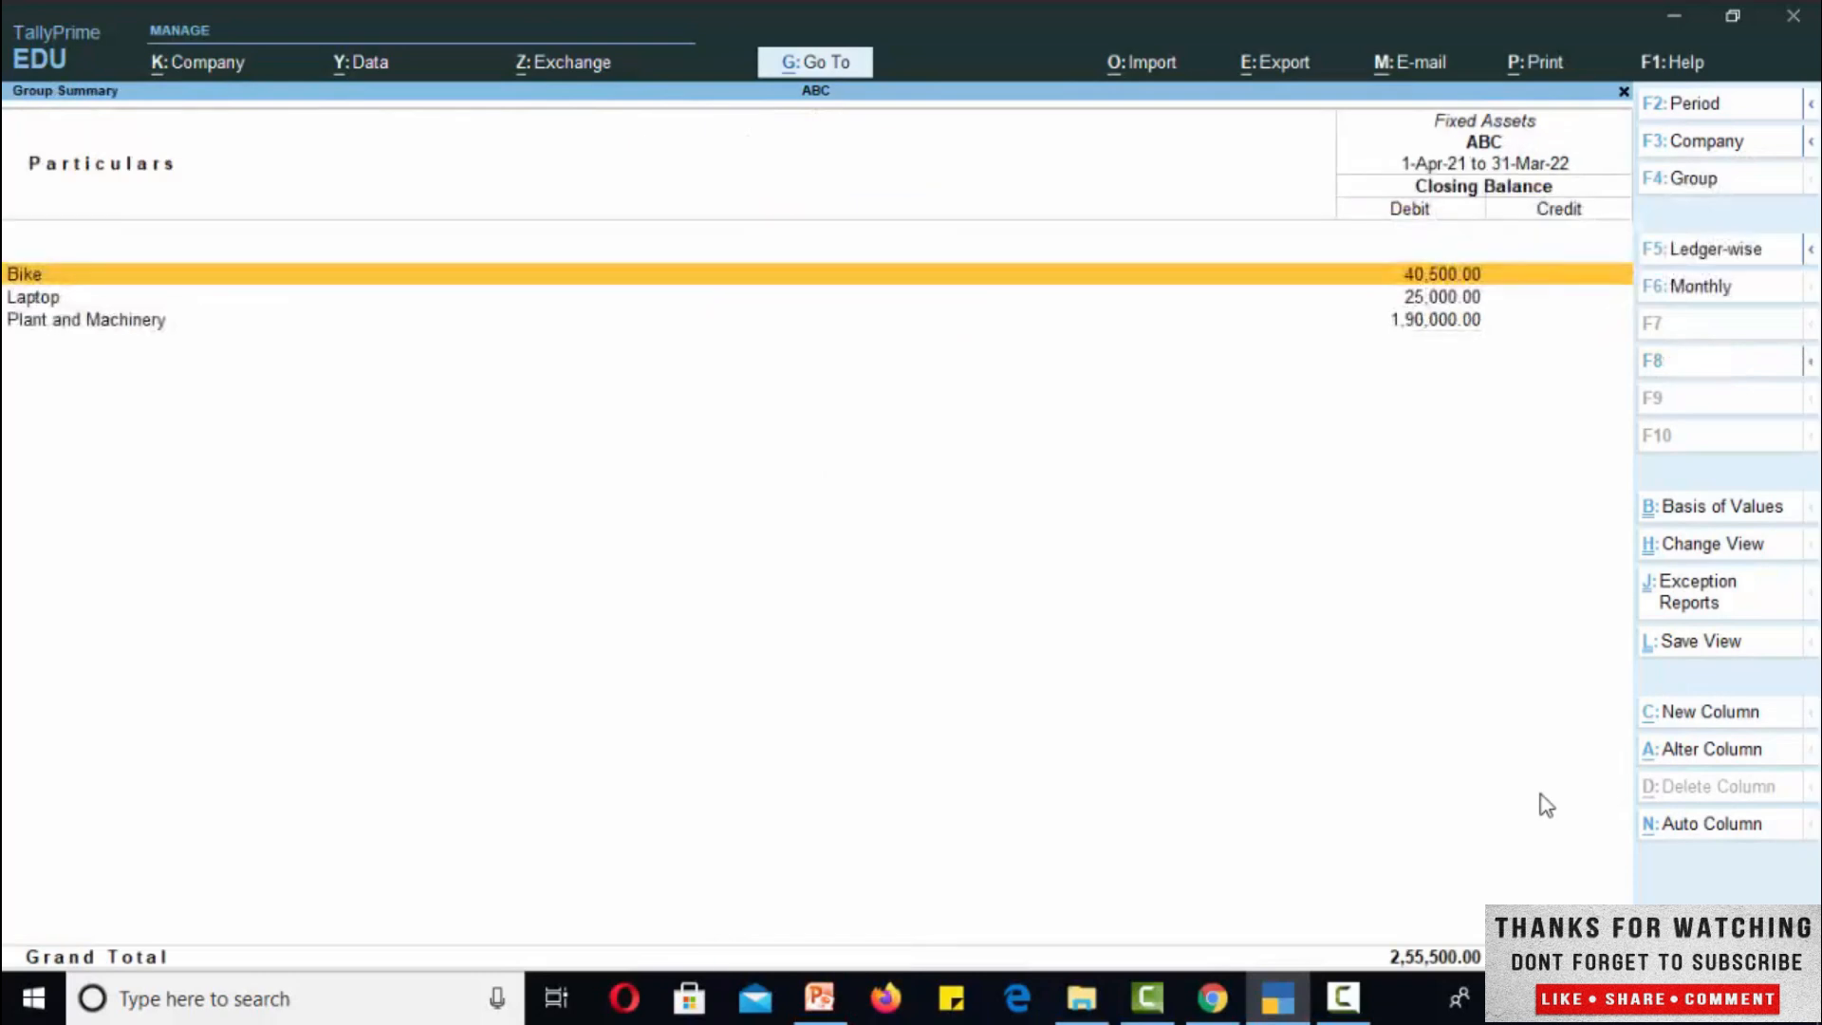
key(Return)
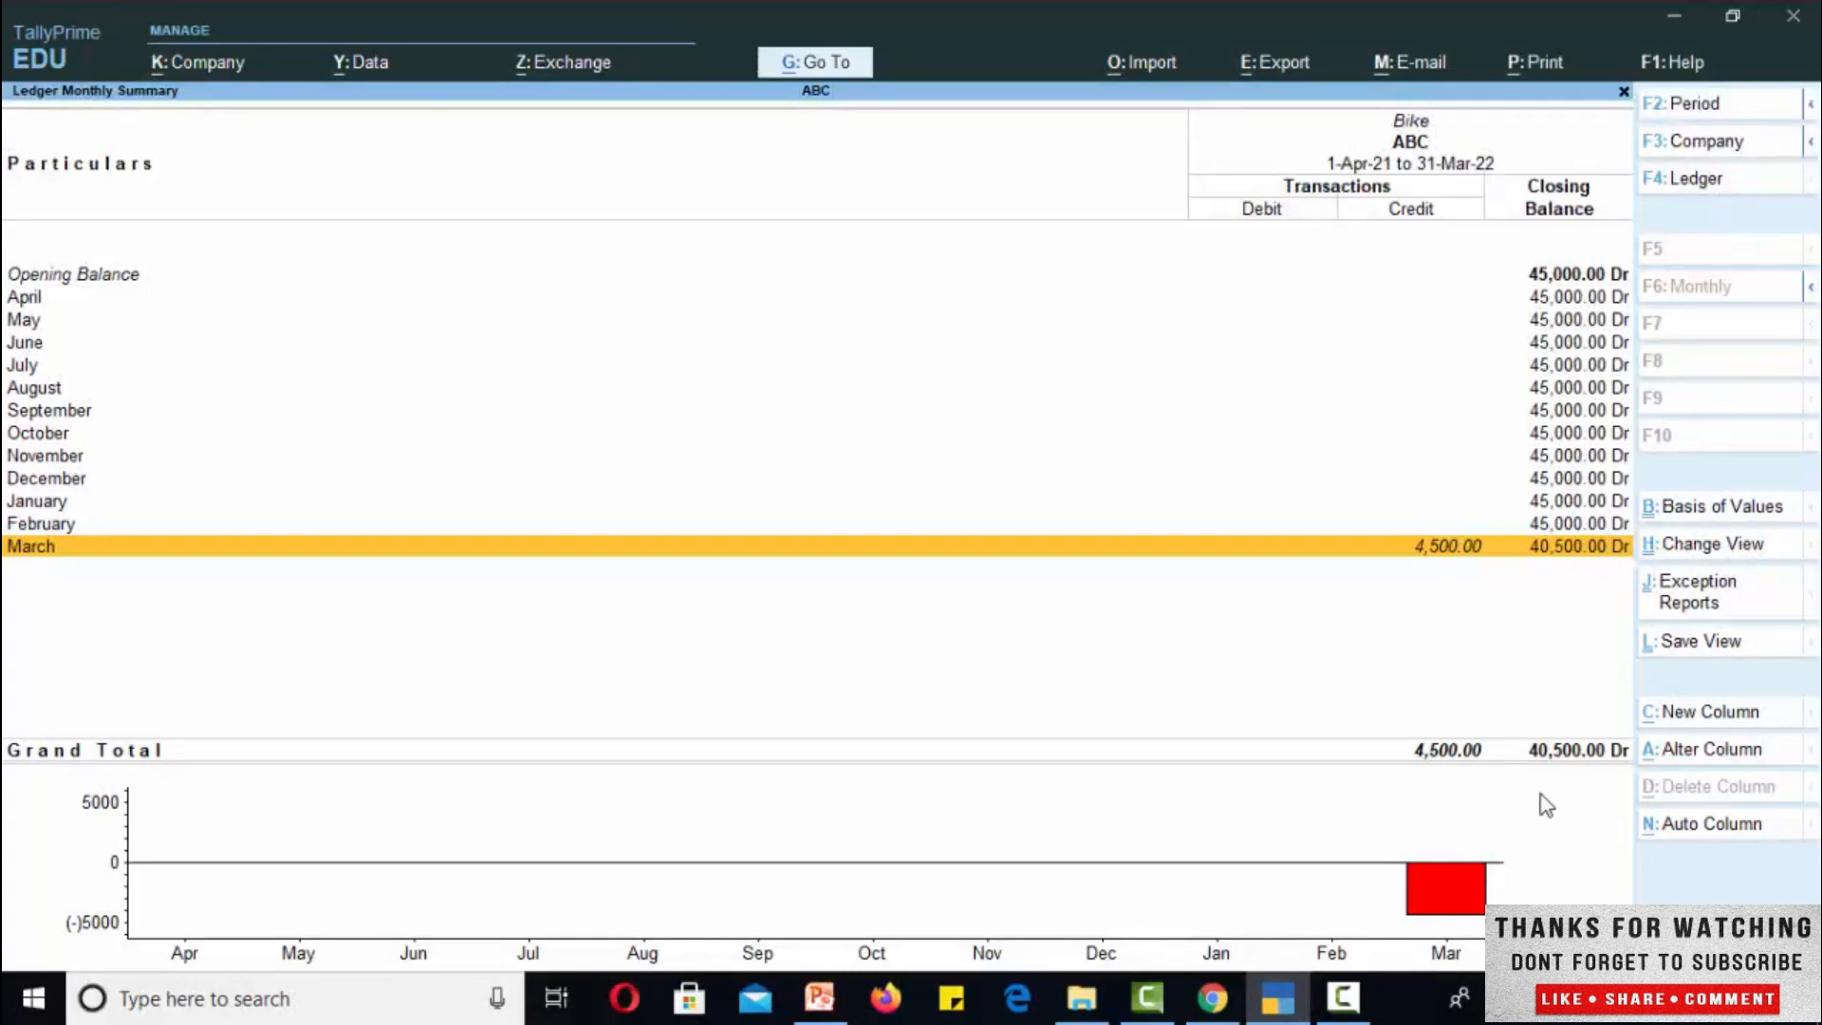
key(Return)
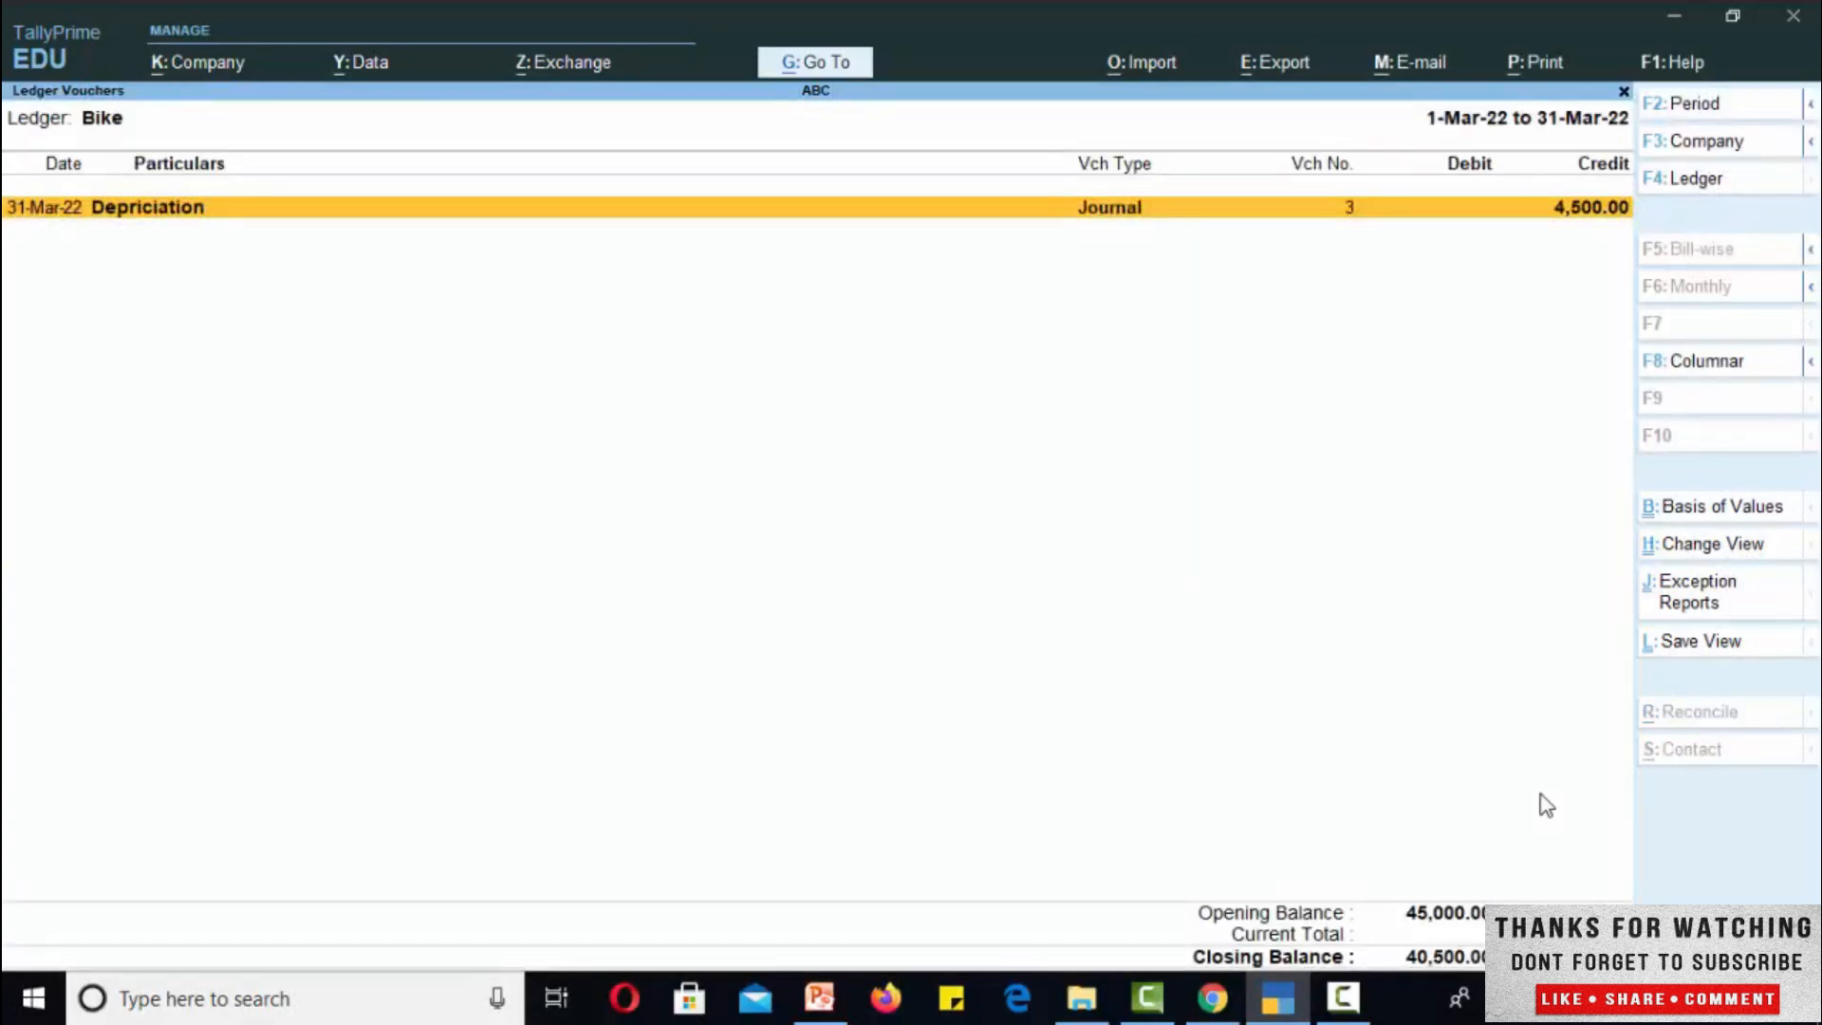
key(Return)
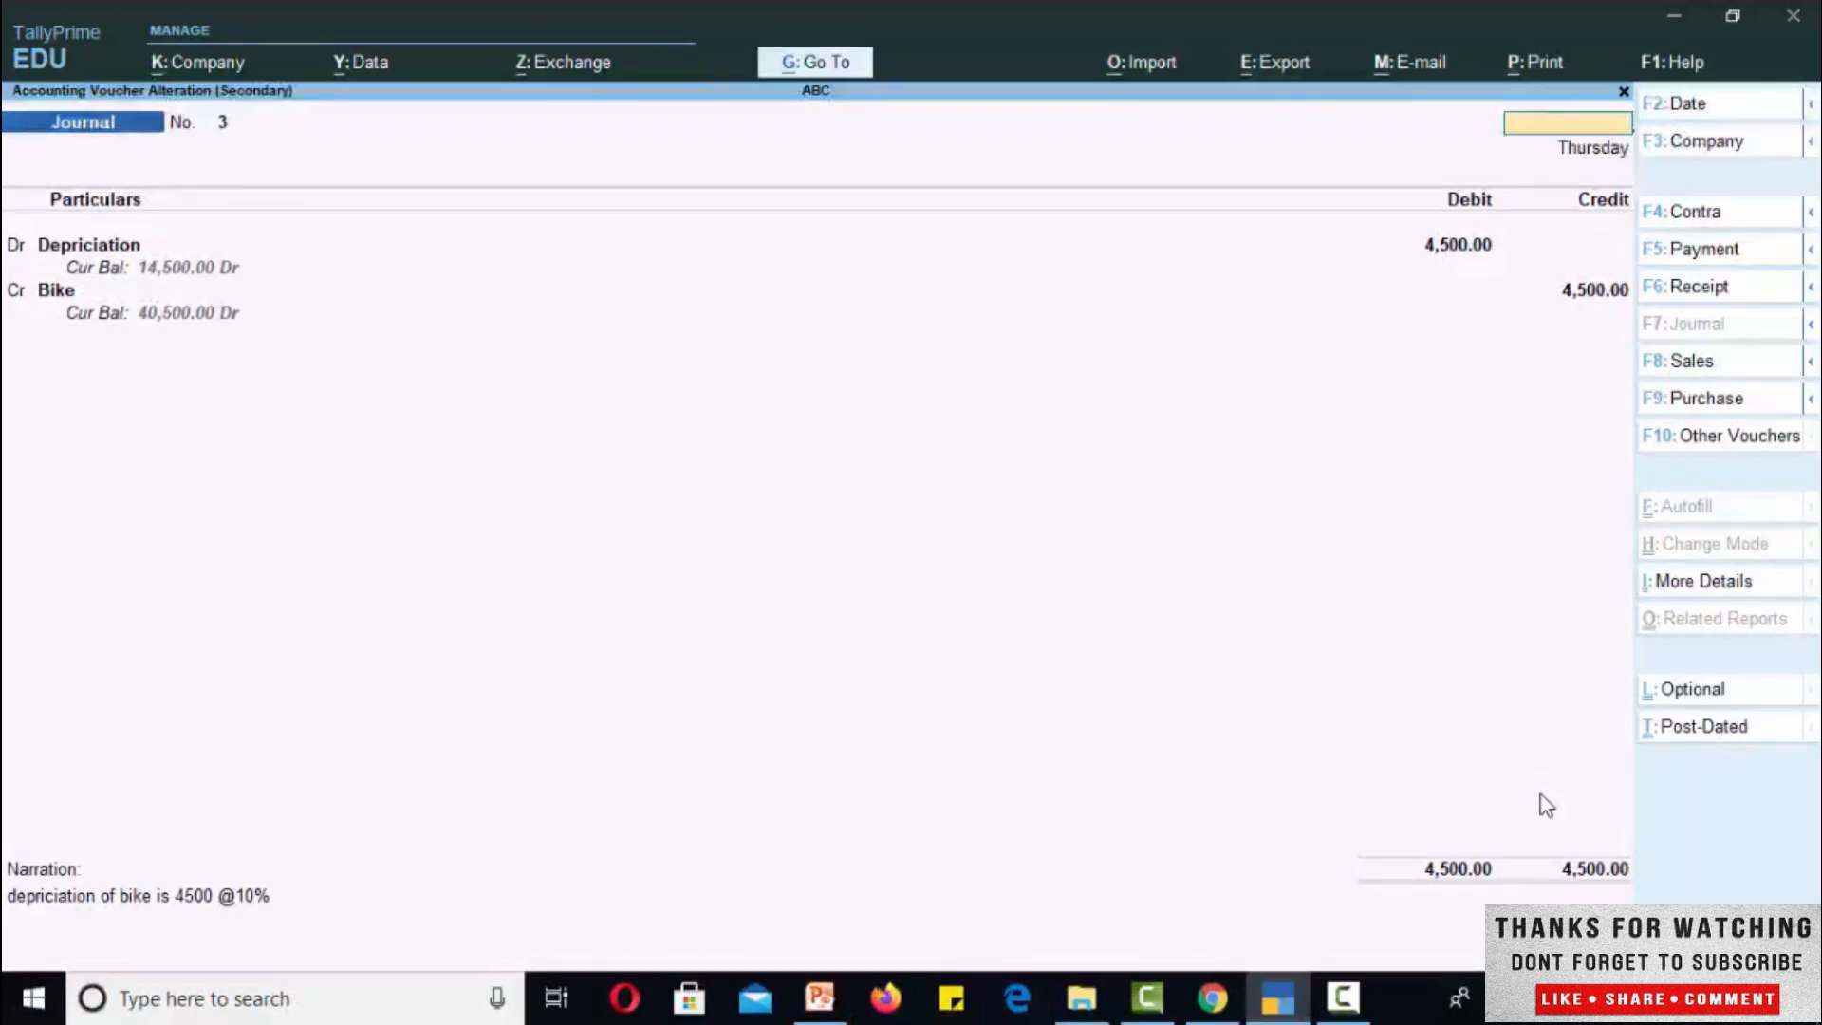
key(Escape)
key(Escape)
key(Escape)
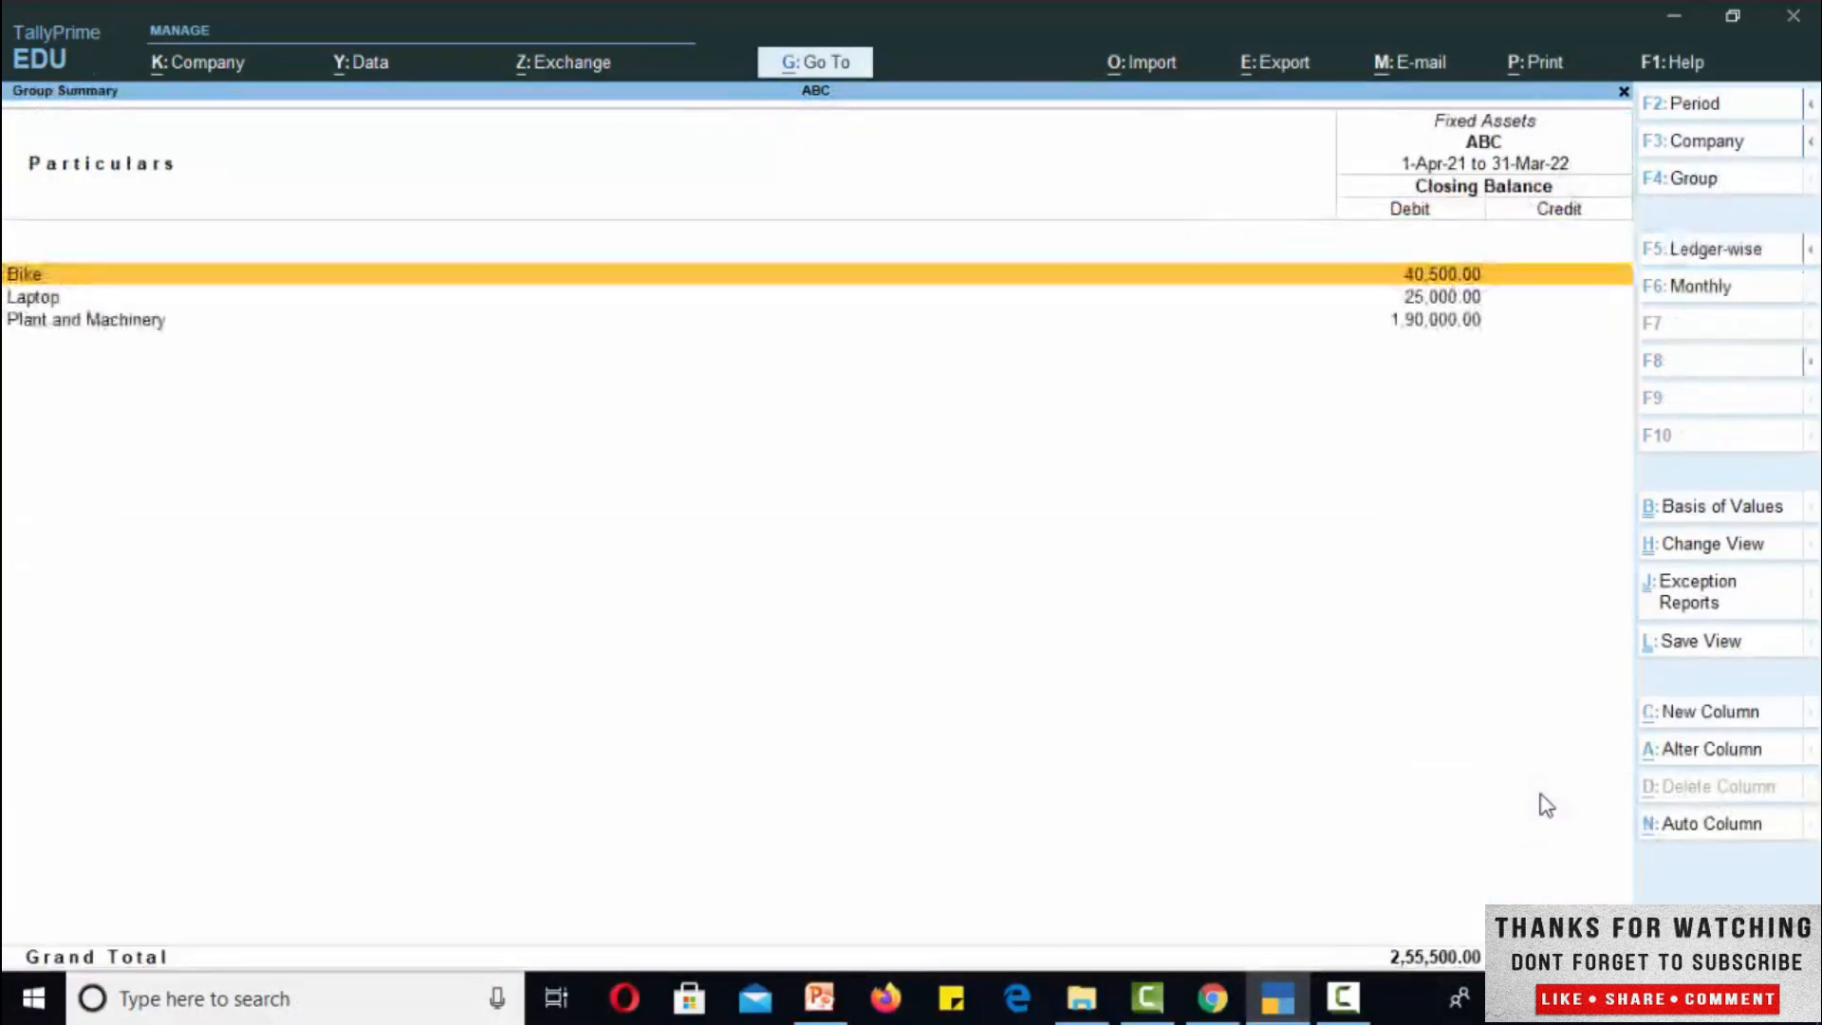
Step: View the Plant and Machinery ledger's monthly summary and return to the Gateway of Tally
key(Down)
key(Down)
key(Return)
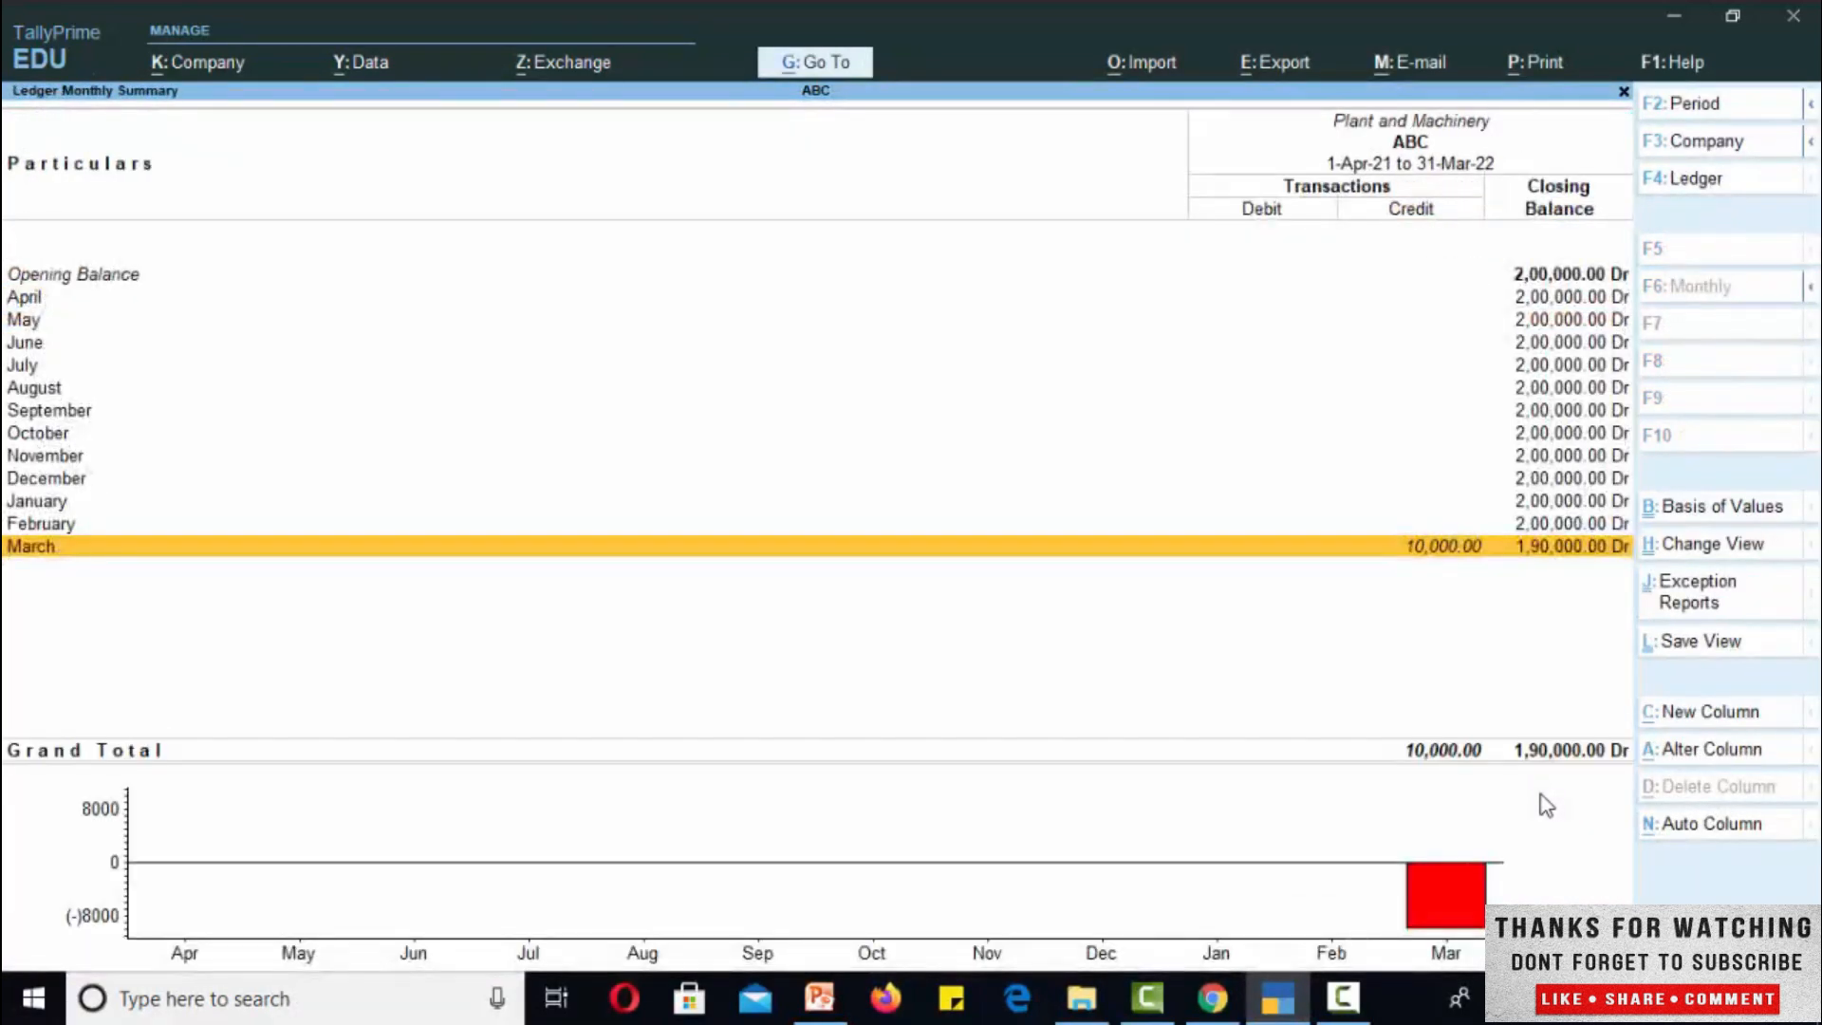
key(Escape)
key(Escape)
key(Escape)
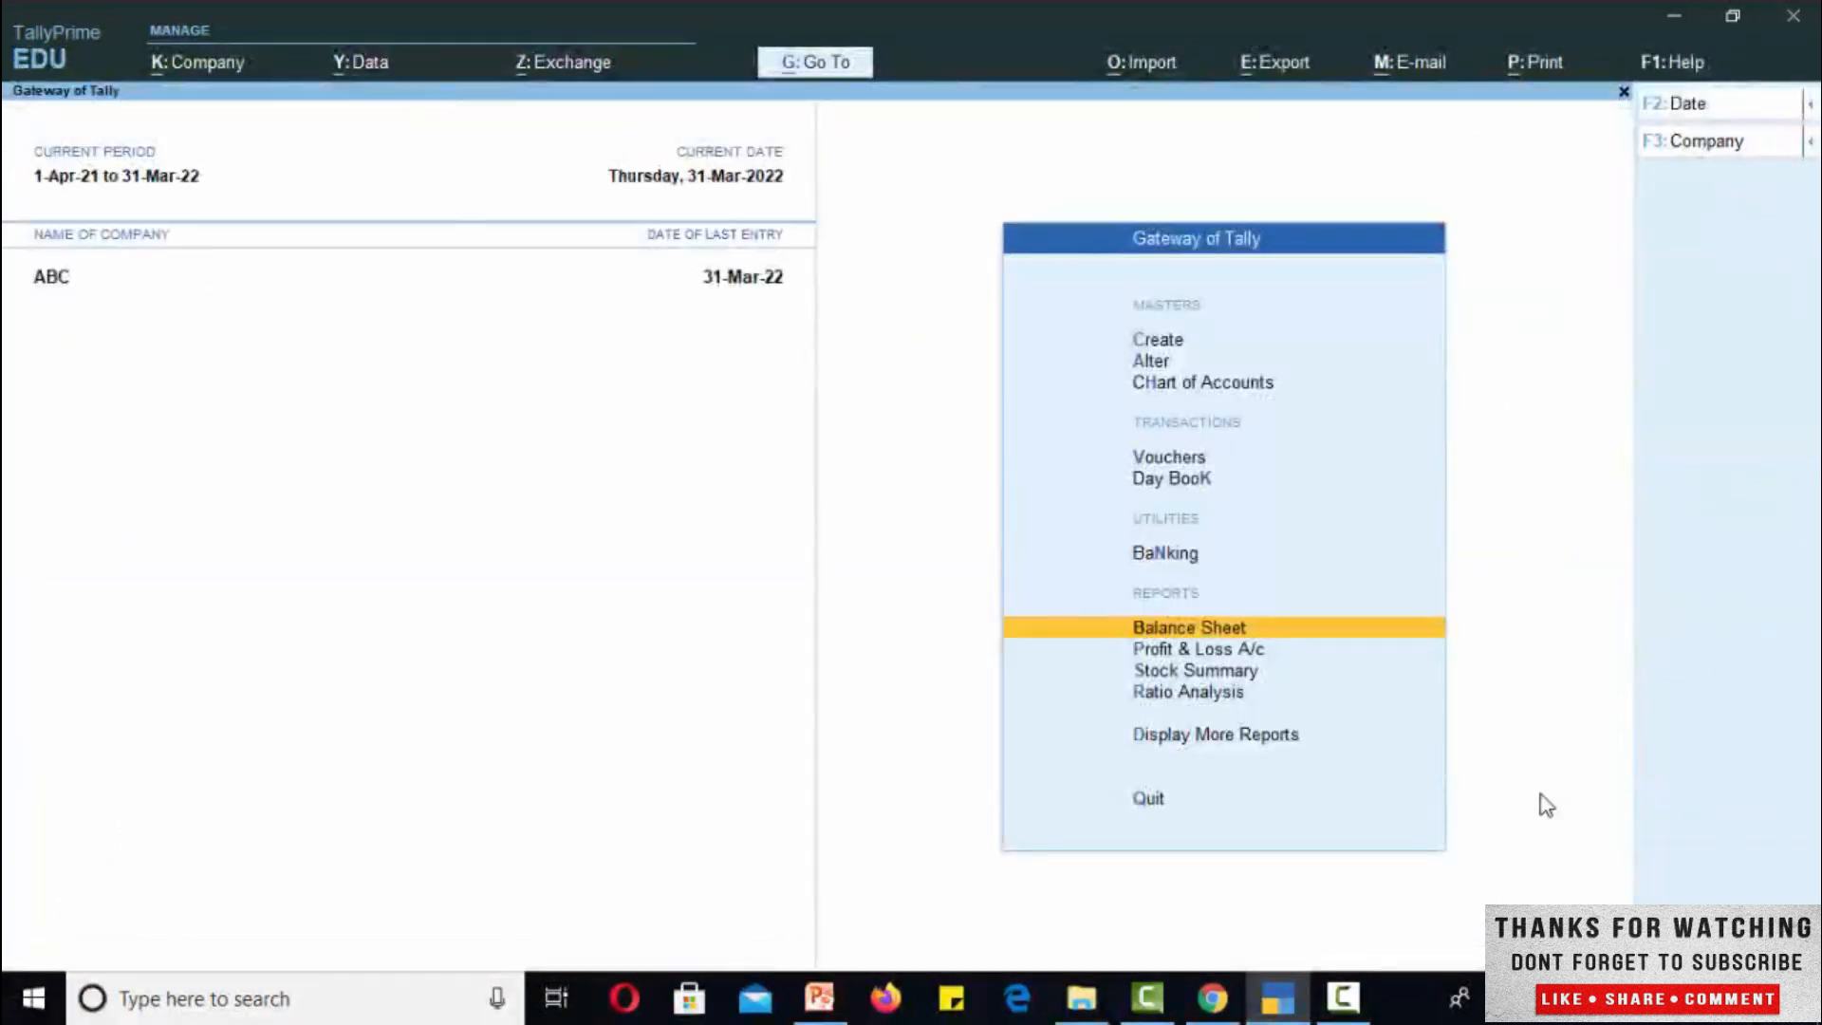
Step: Open the Profit & Loss A/c and drill down into Indirect Expenses
key(Down)
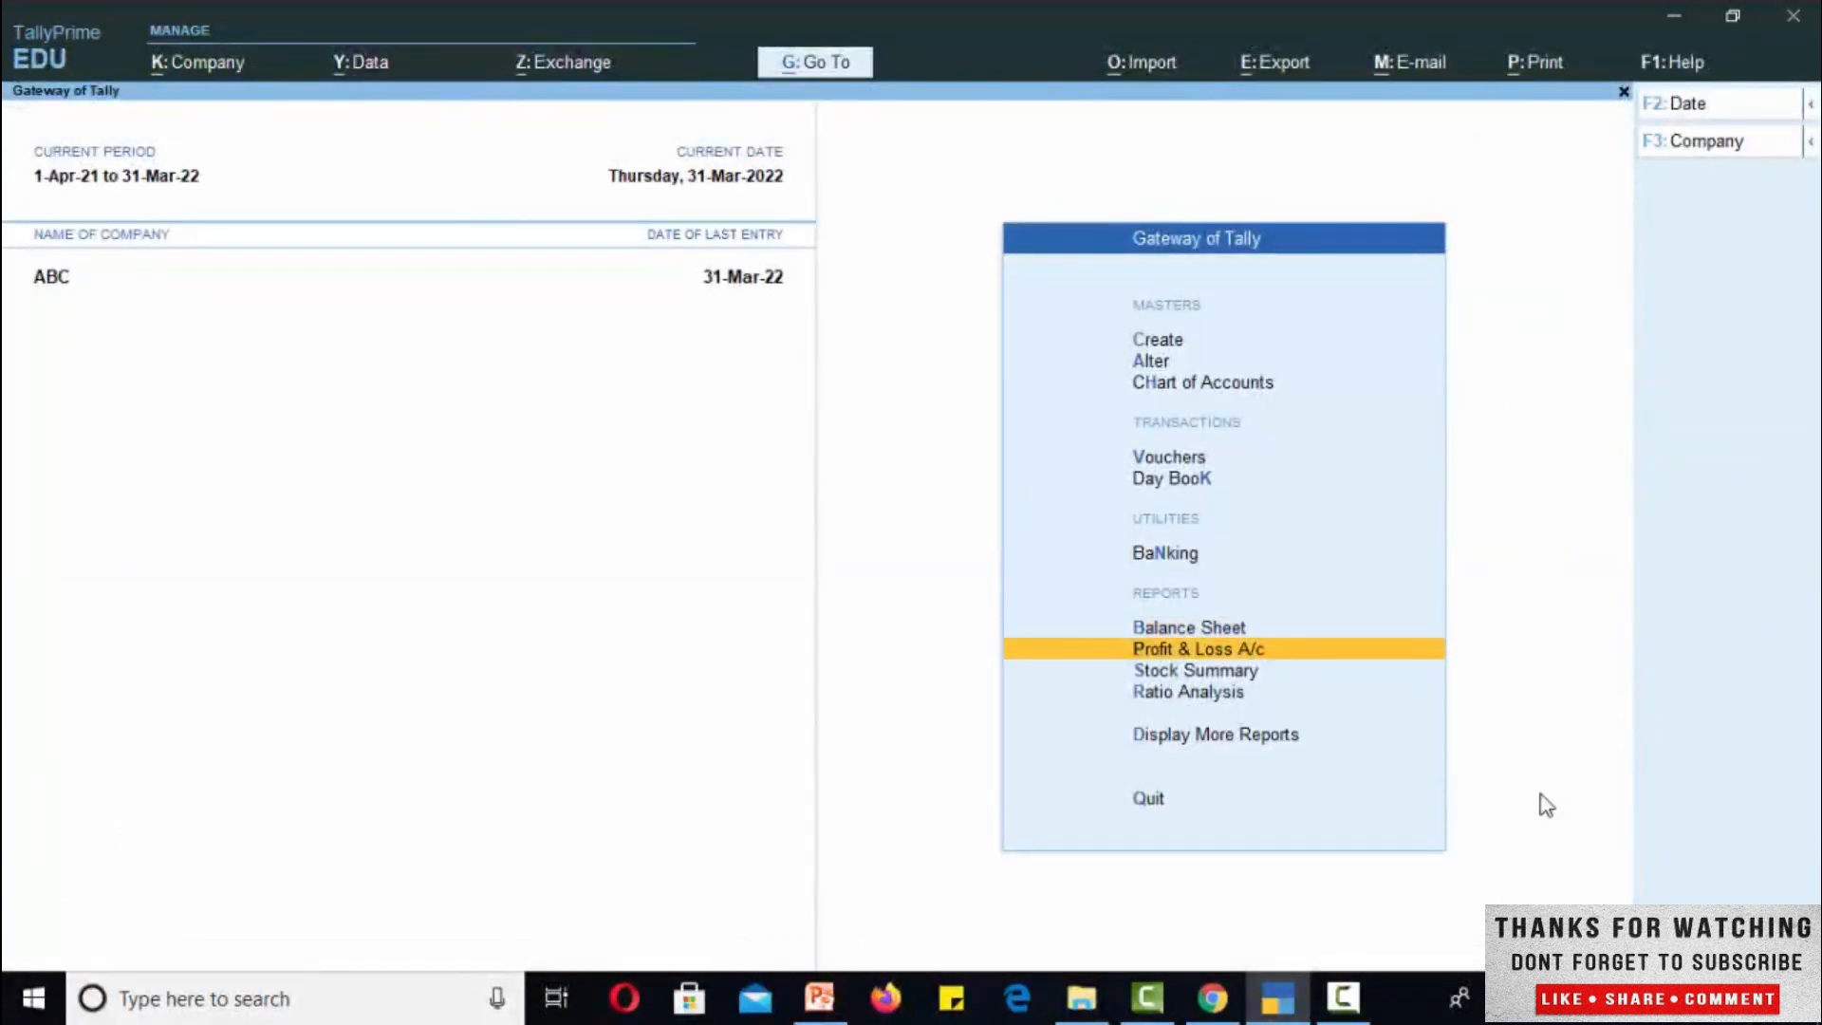
key(Return)
key(Down)
key(Down)
key(Down)
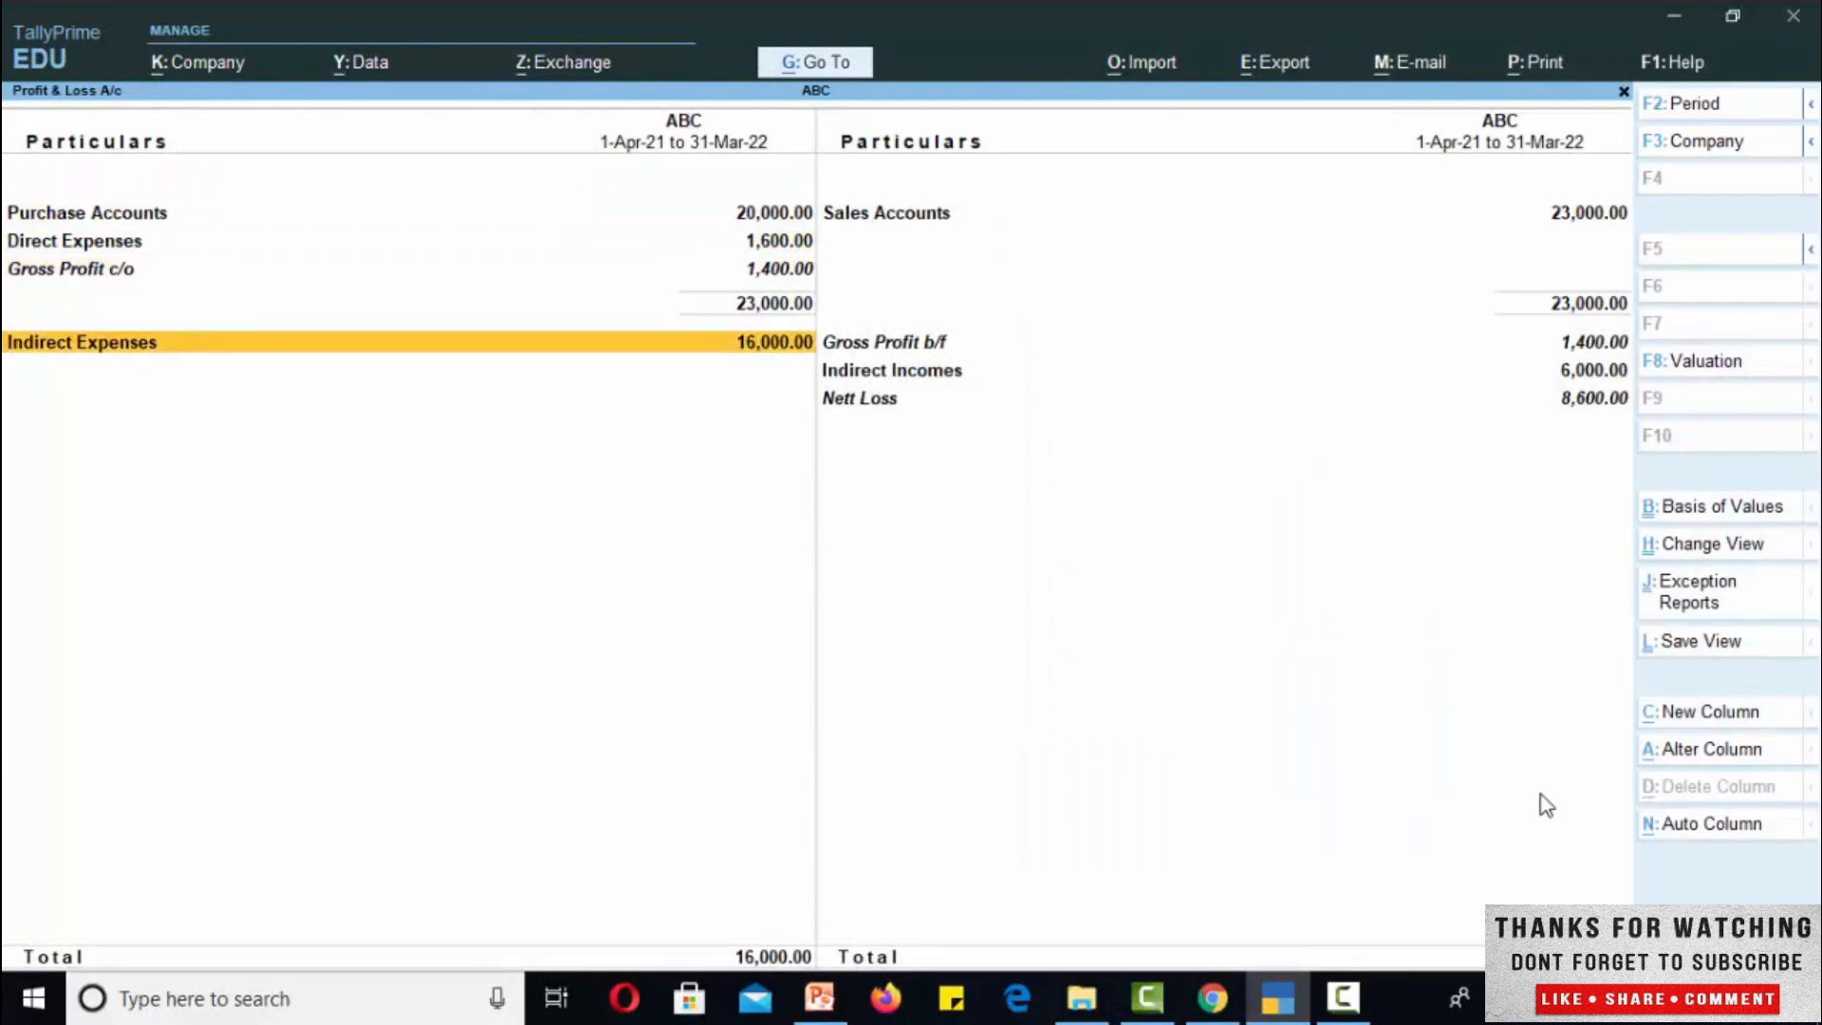
key(Return)
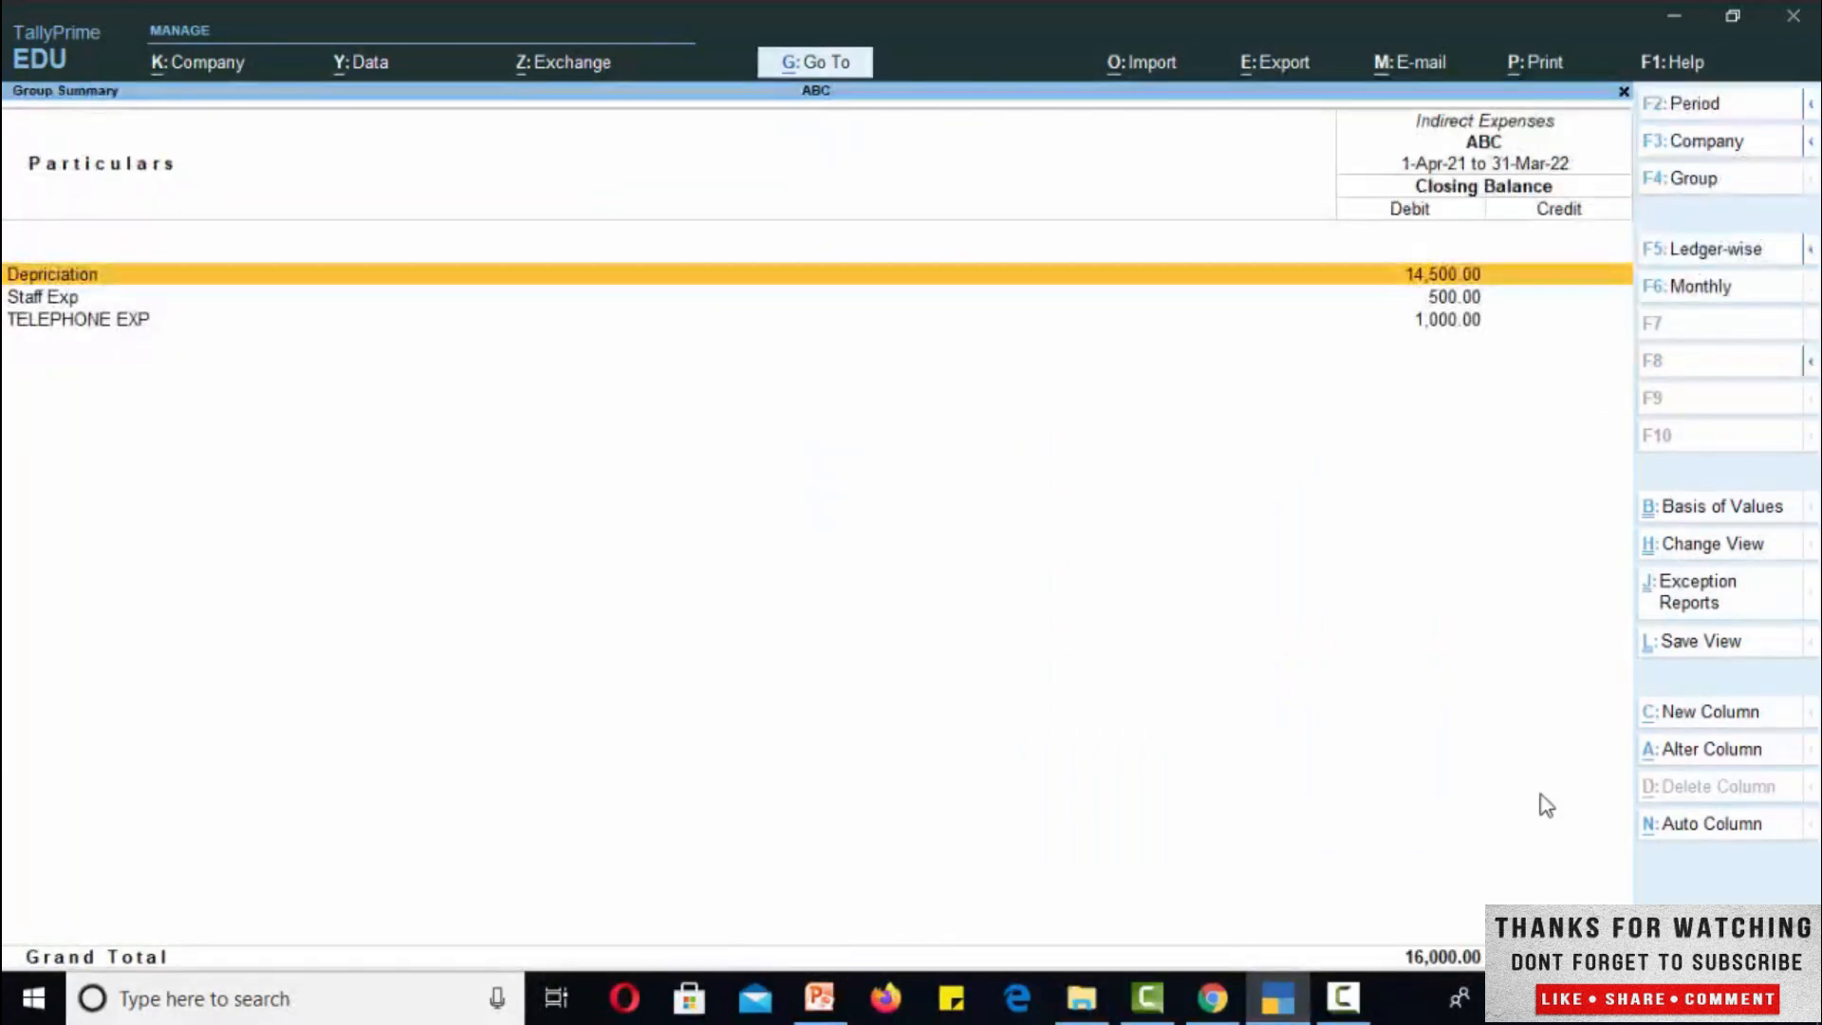
Step: View the Depriciation ledger's March vouchers and return to the Indirect Expenses summary
key(Return)
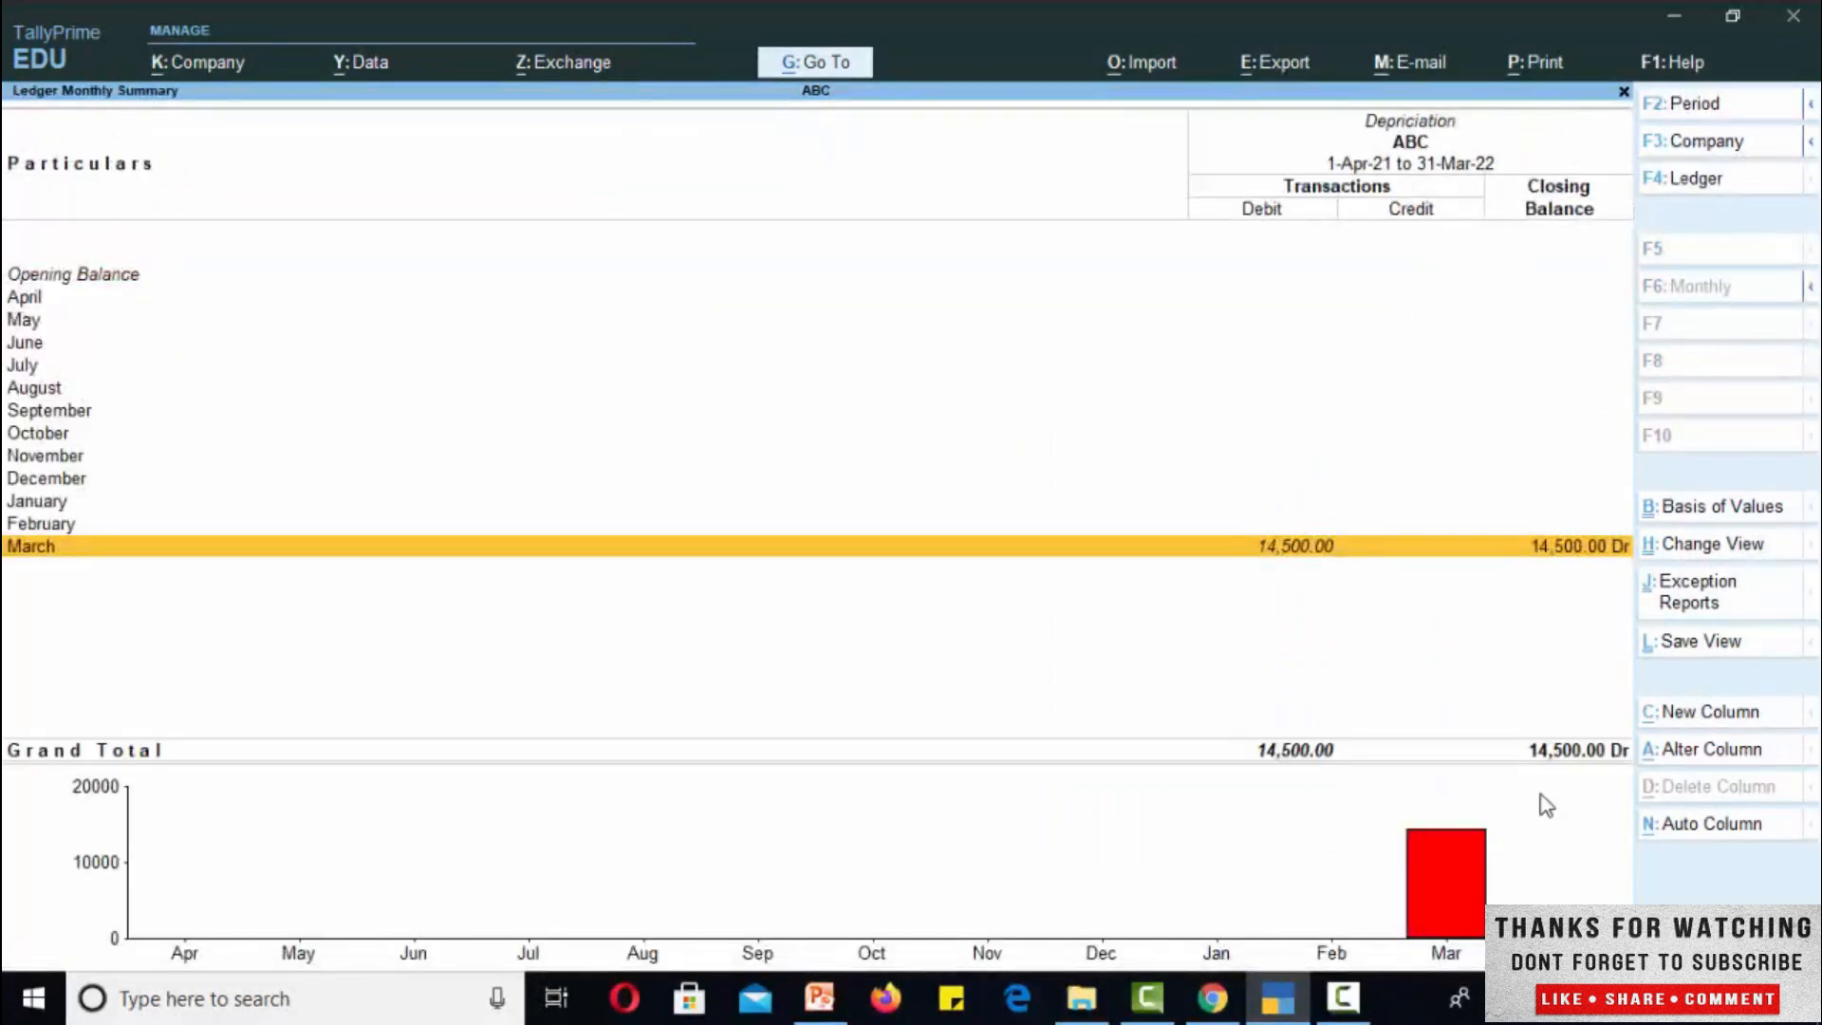
key(Return)
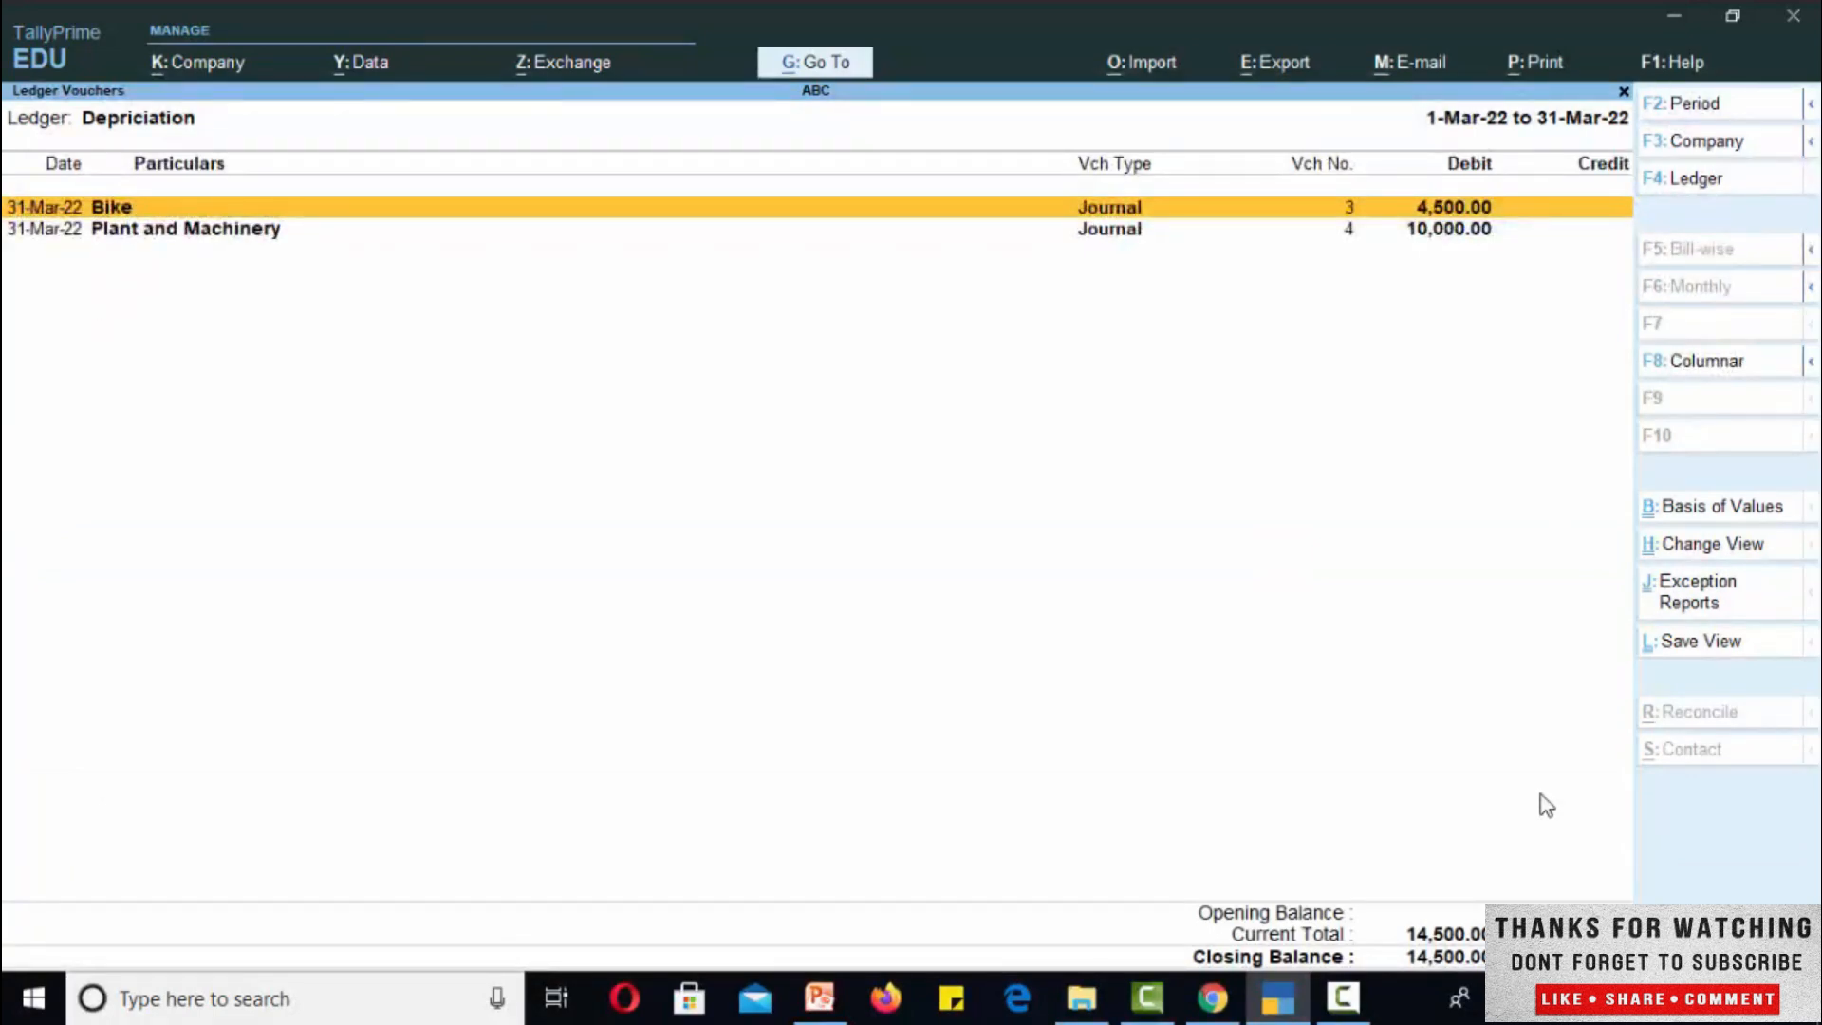
key(Escape)
key(Escape)
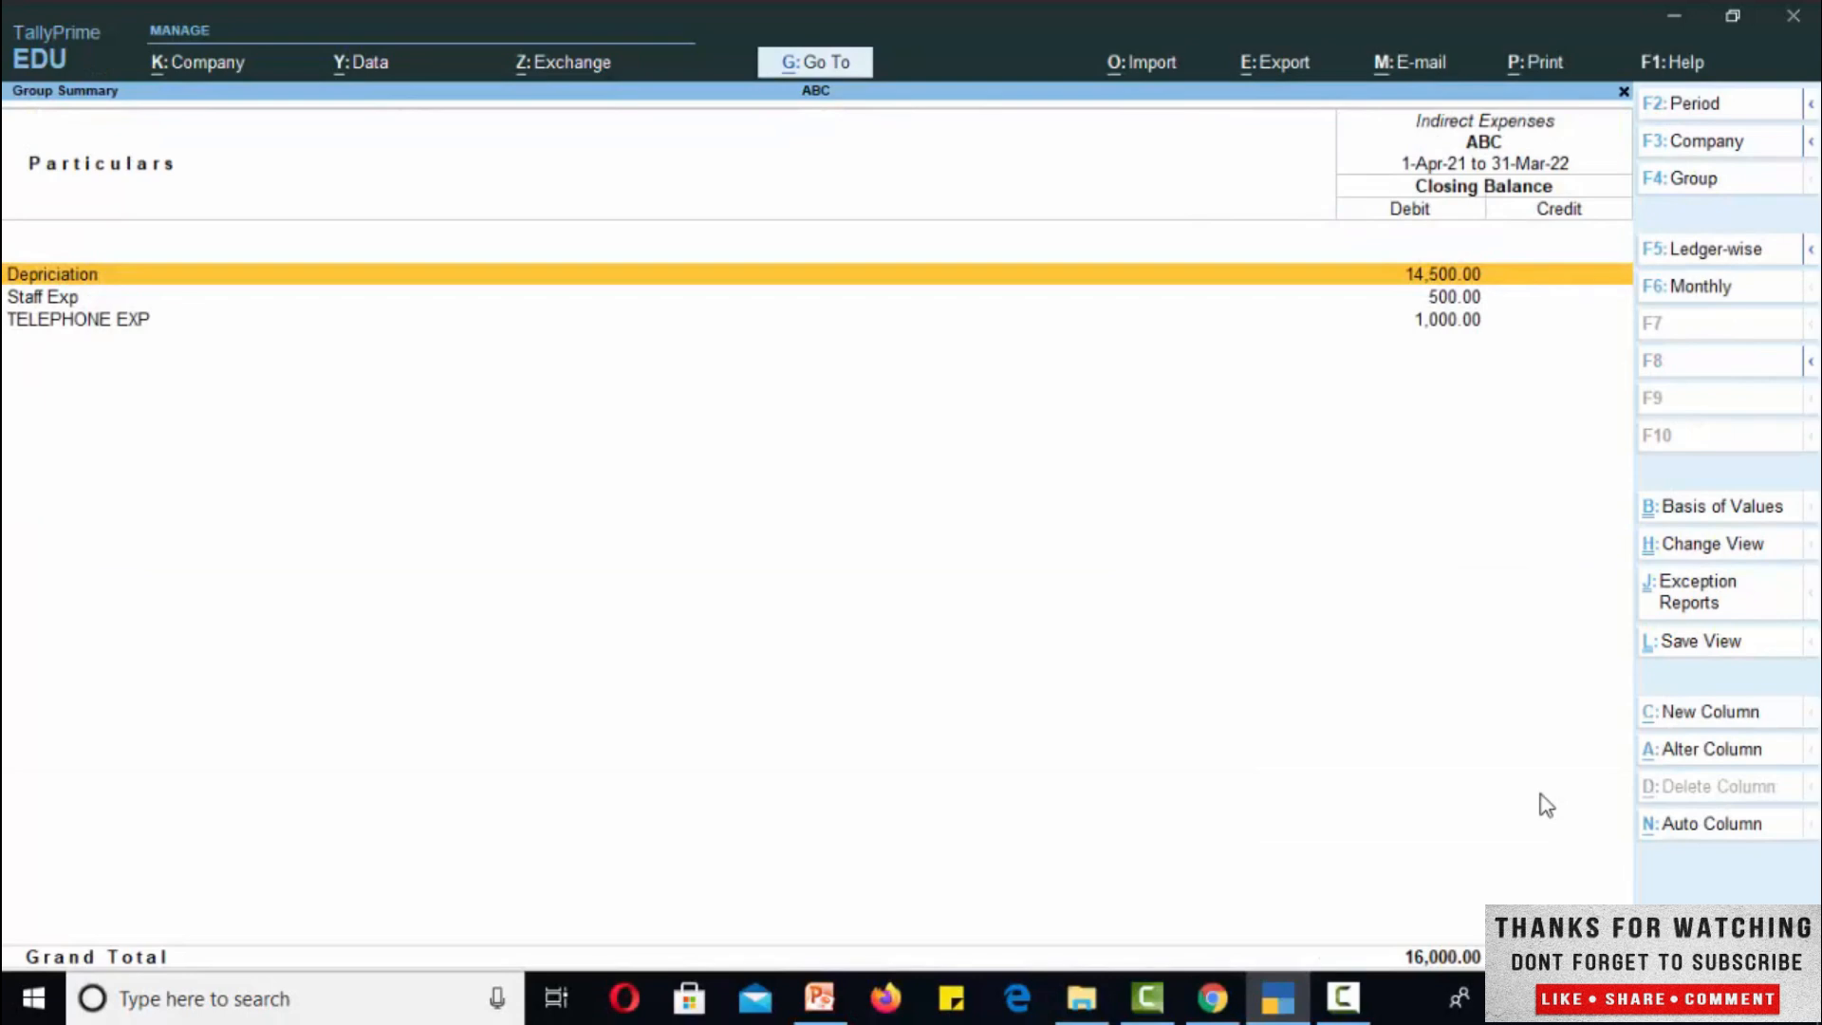